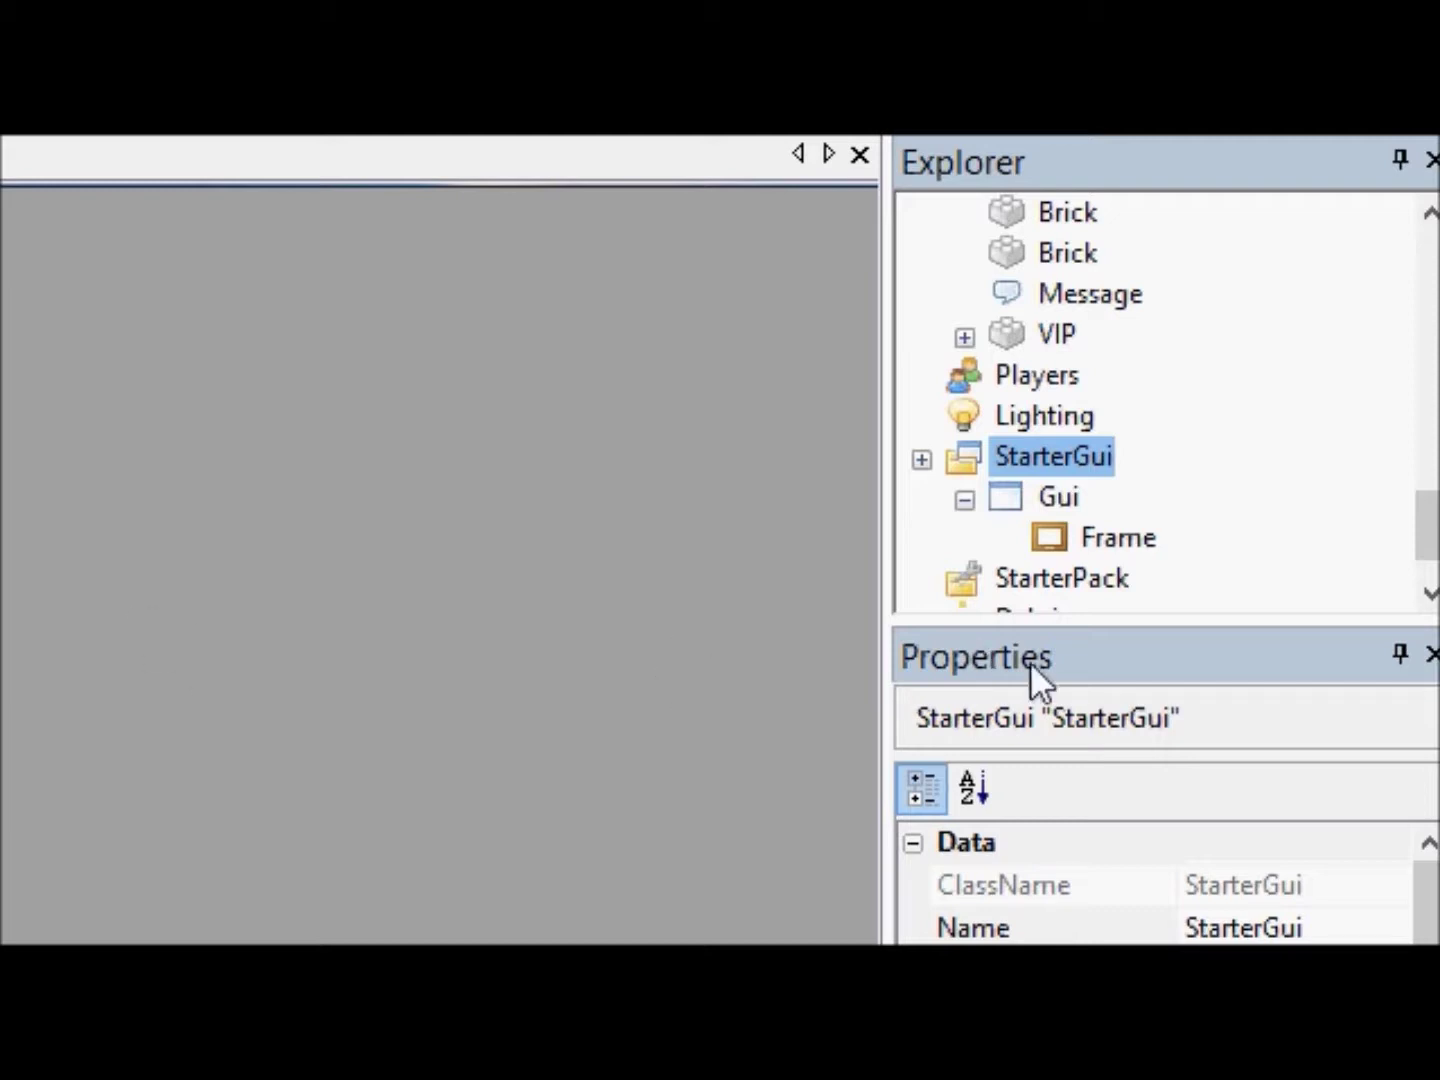
Step: Select the Frame under StarterGui > Gui to show its properties in the Properties window
left_click(1072, 581)
left_click(1075, 538)
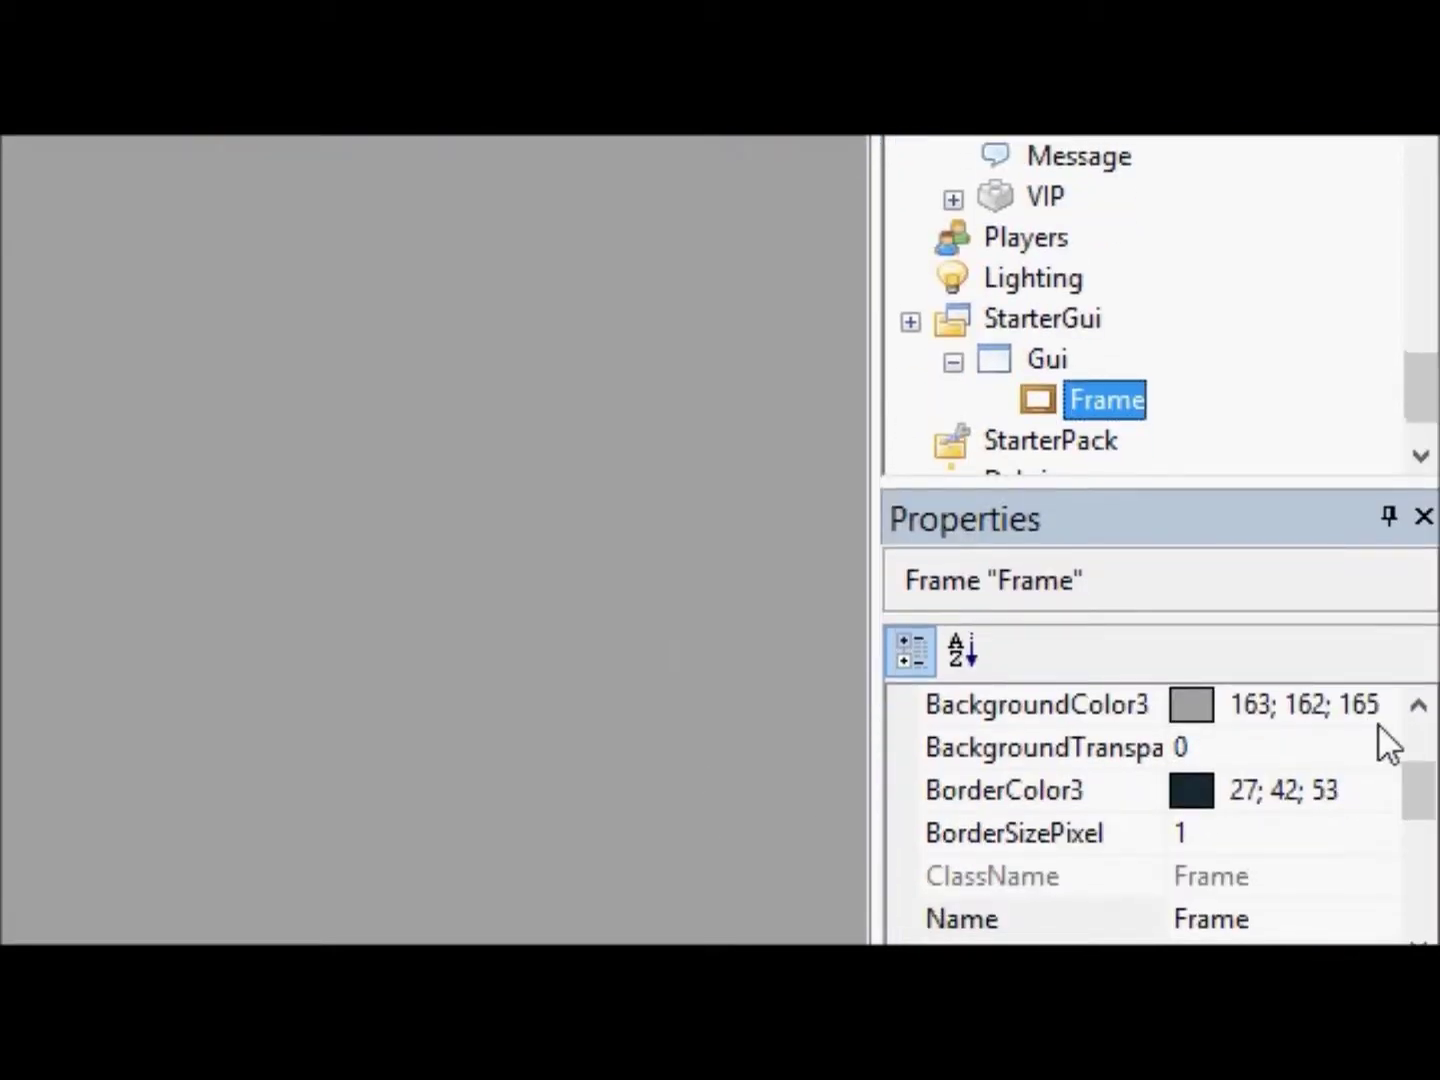
scroll(1320, 730, "up", 5)
scroll(1364, 734, "down", 3)
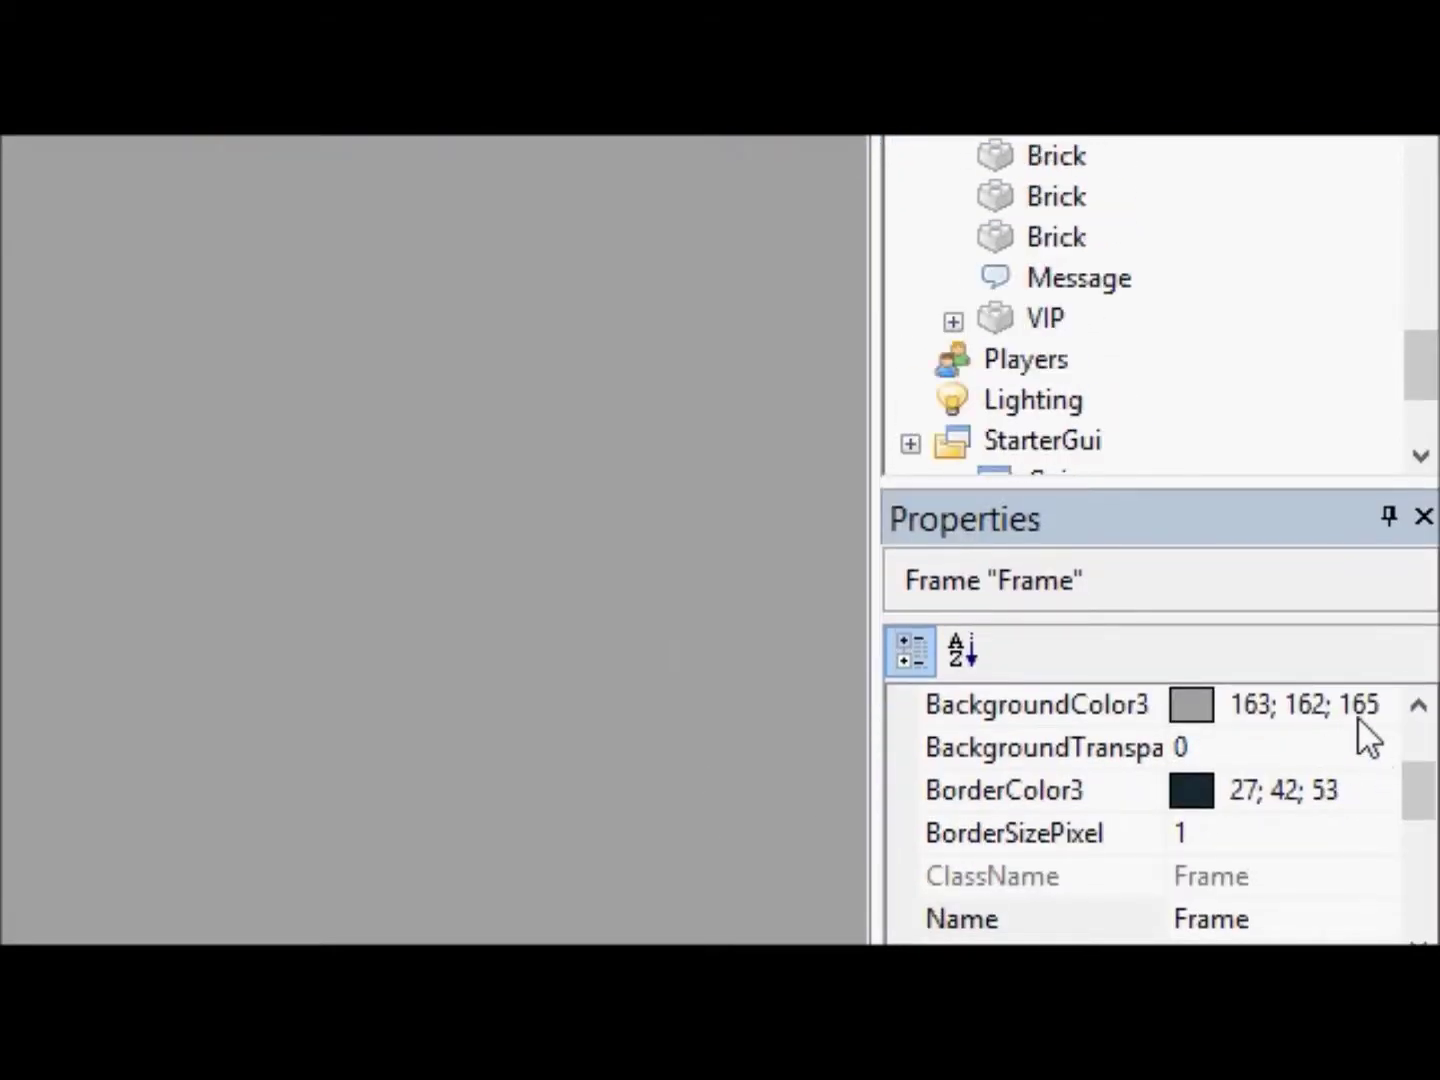
scroll(1361, 730, "down", 3)
left_click(1392, 786)
left_click_drag(1405, 790, 1420, 722)
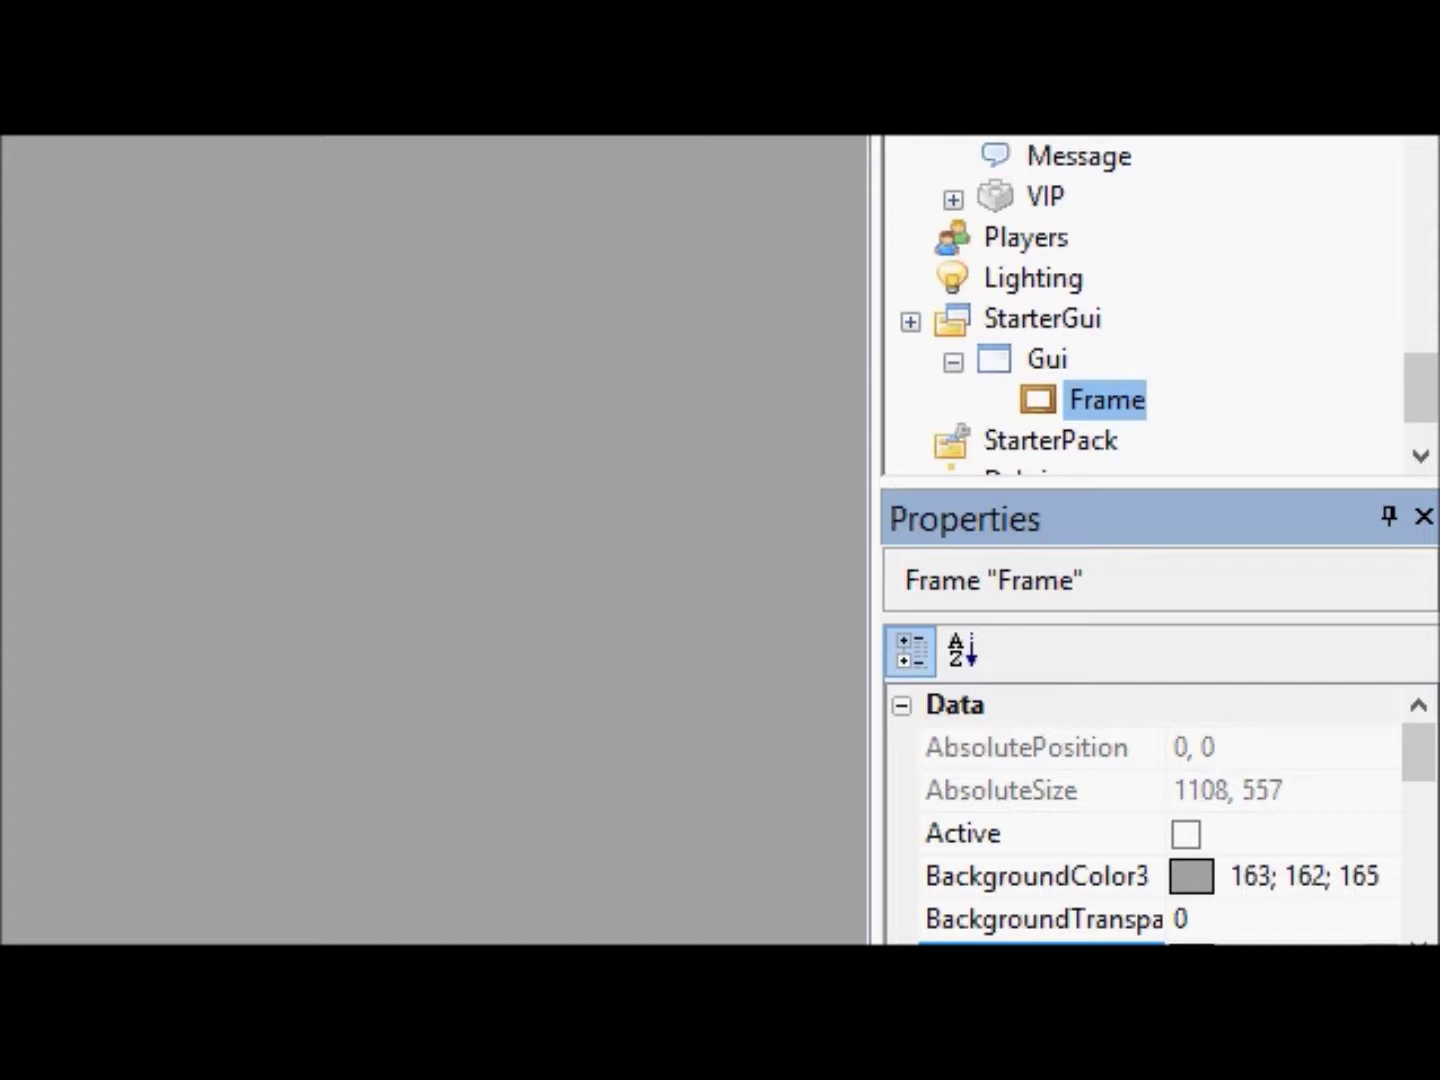
left_click(1342, 876)
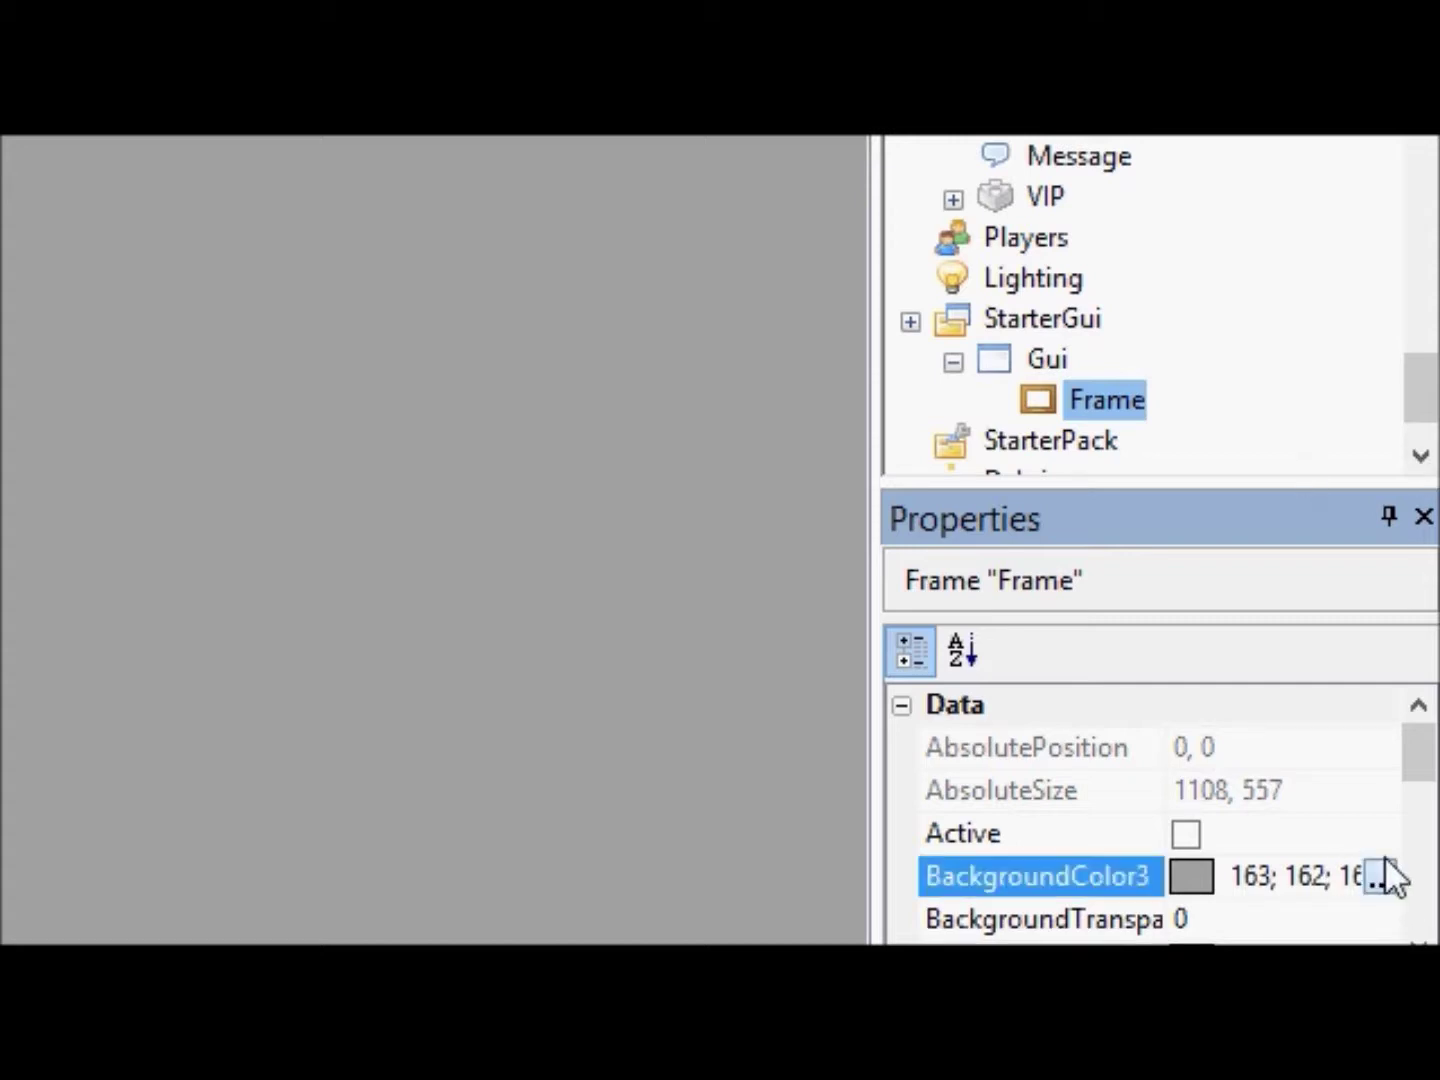
Step: Open the BackgroundColor3 colour picker and sample colours on the Custom spectrum
left_click(1381, 876)
left_click_drag(0, 209, 661, 235)
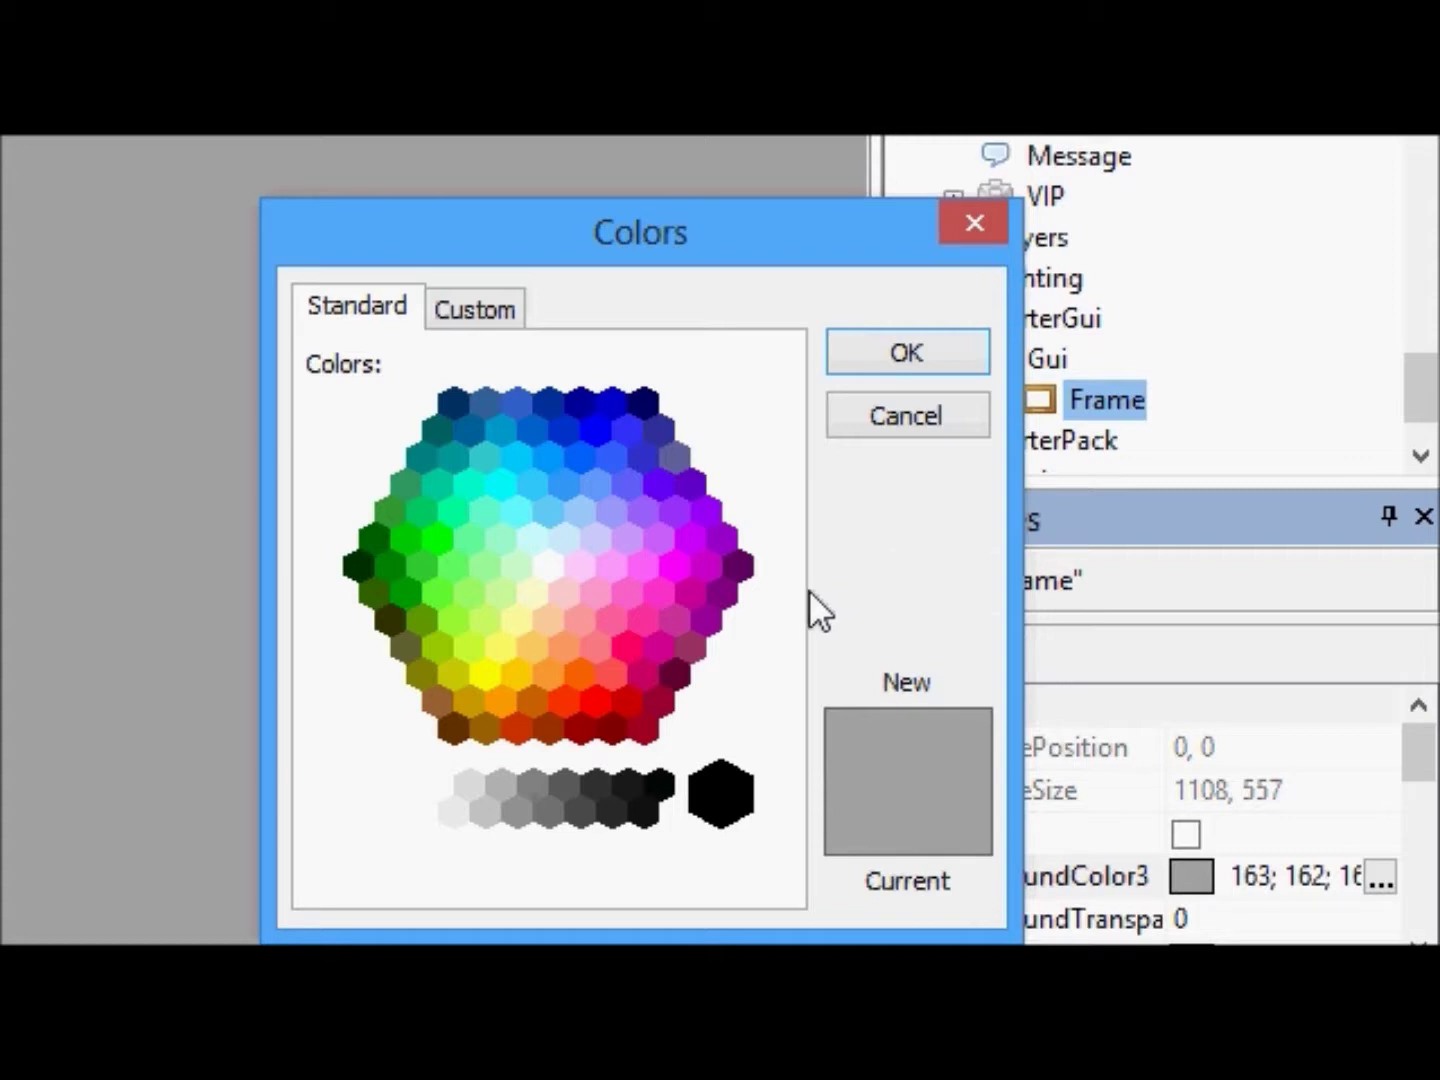
left_click(464, 325)
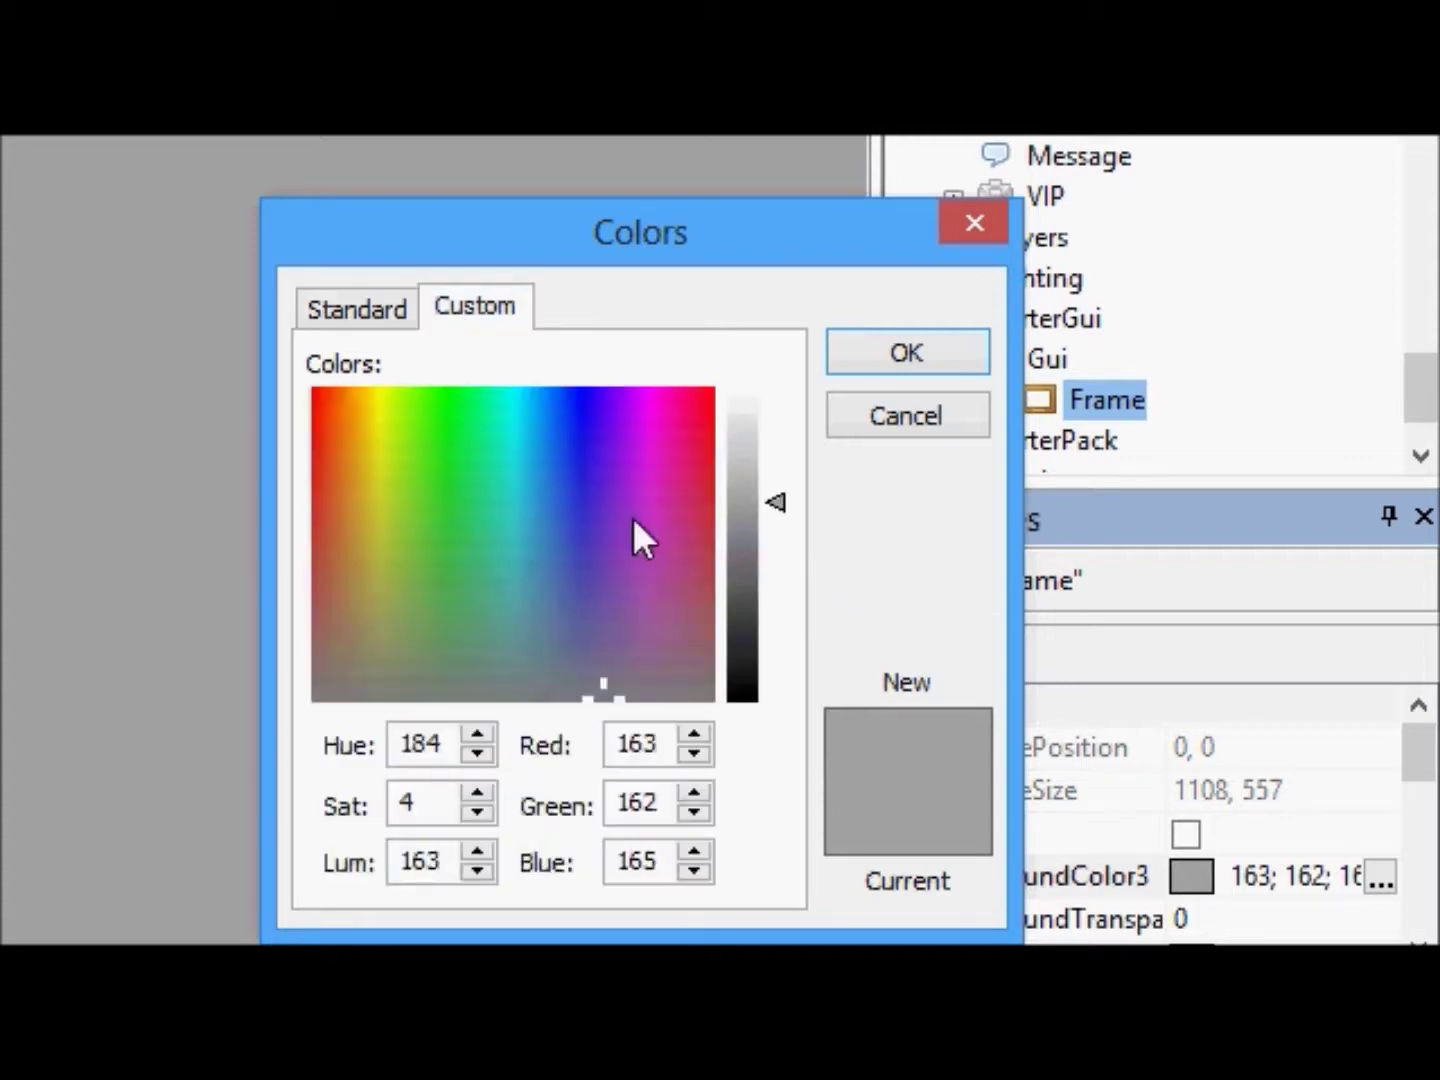
left_click_drag(632, 517, 526, 562)
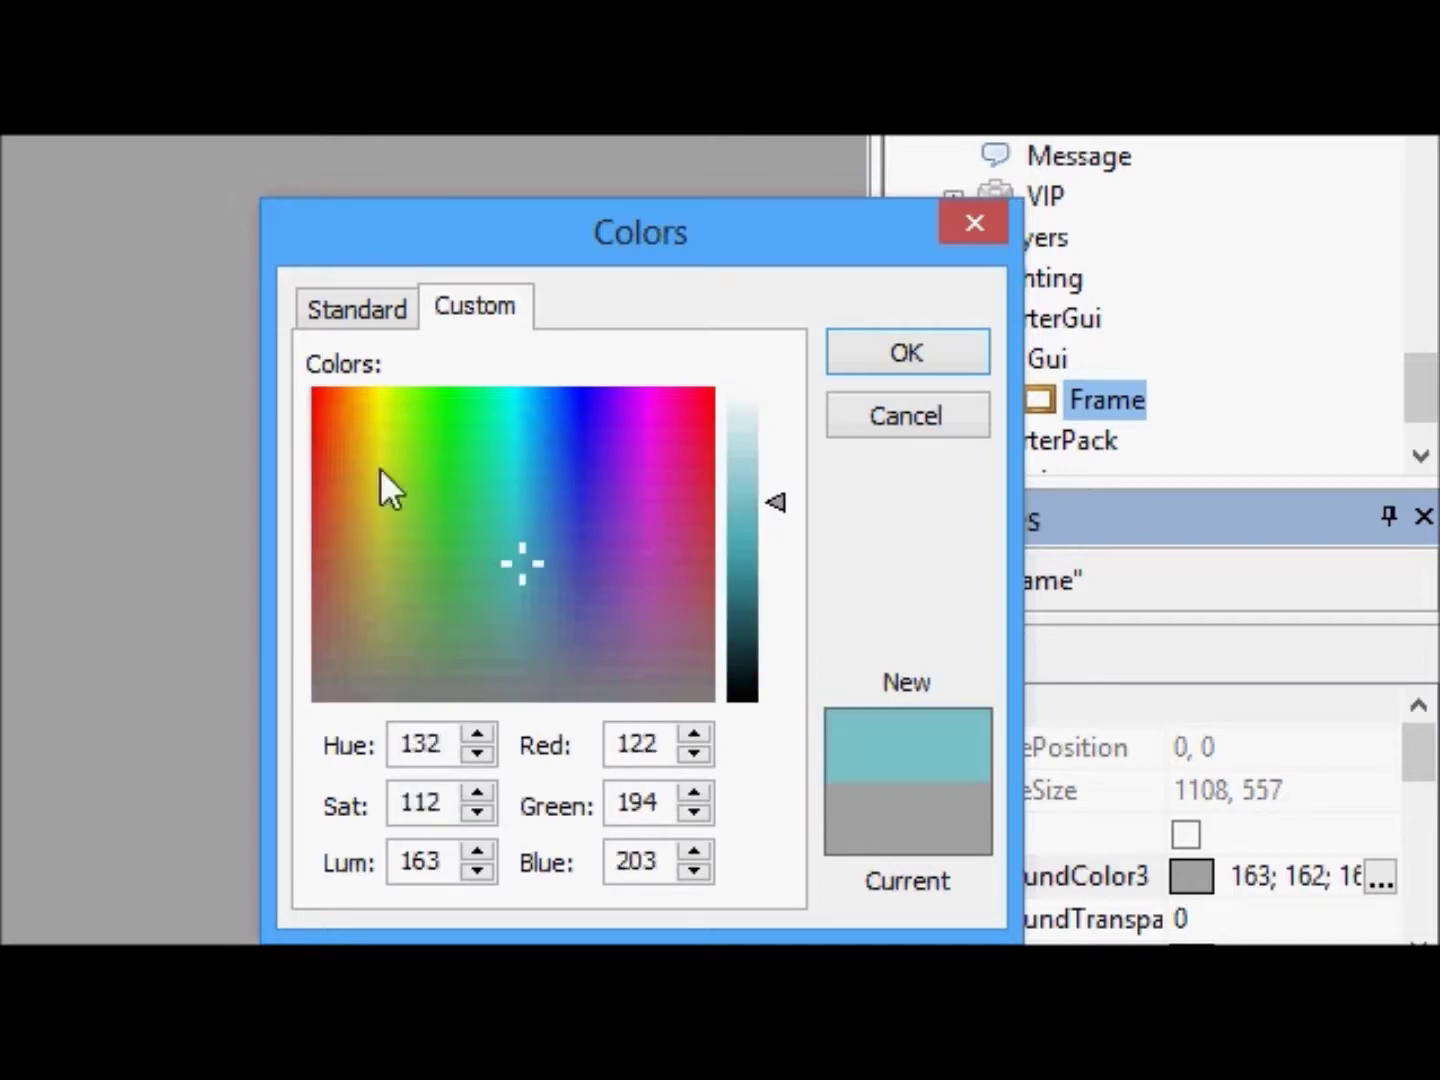
left_click_drag(366, 489, 517, 509)
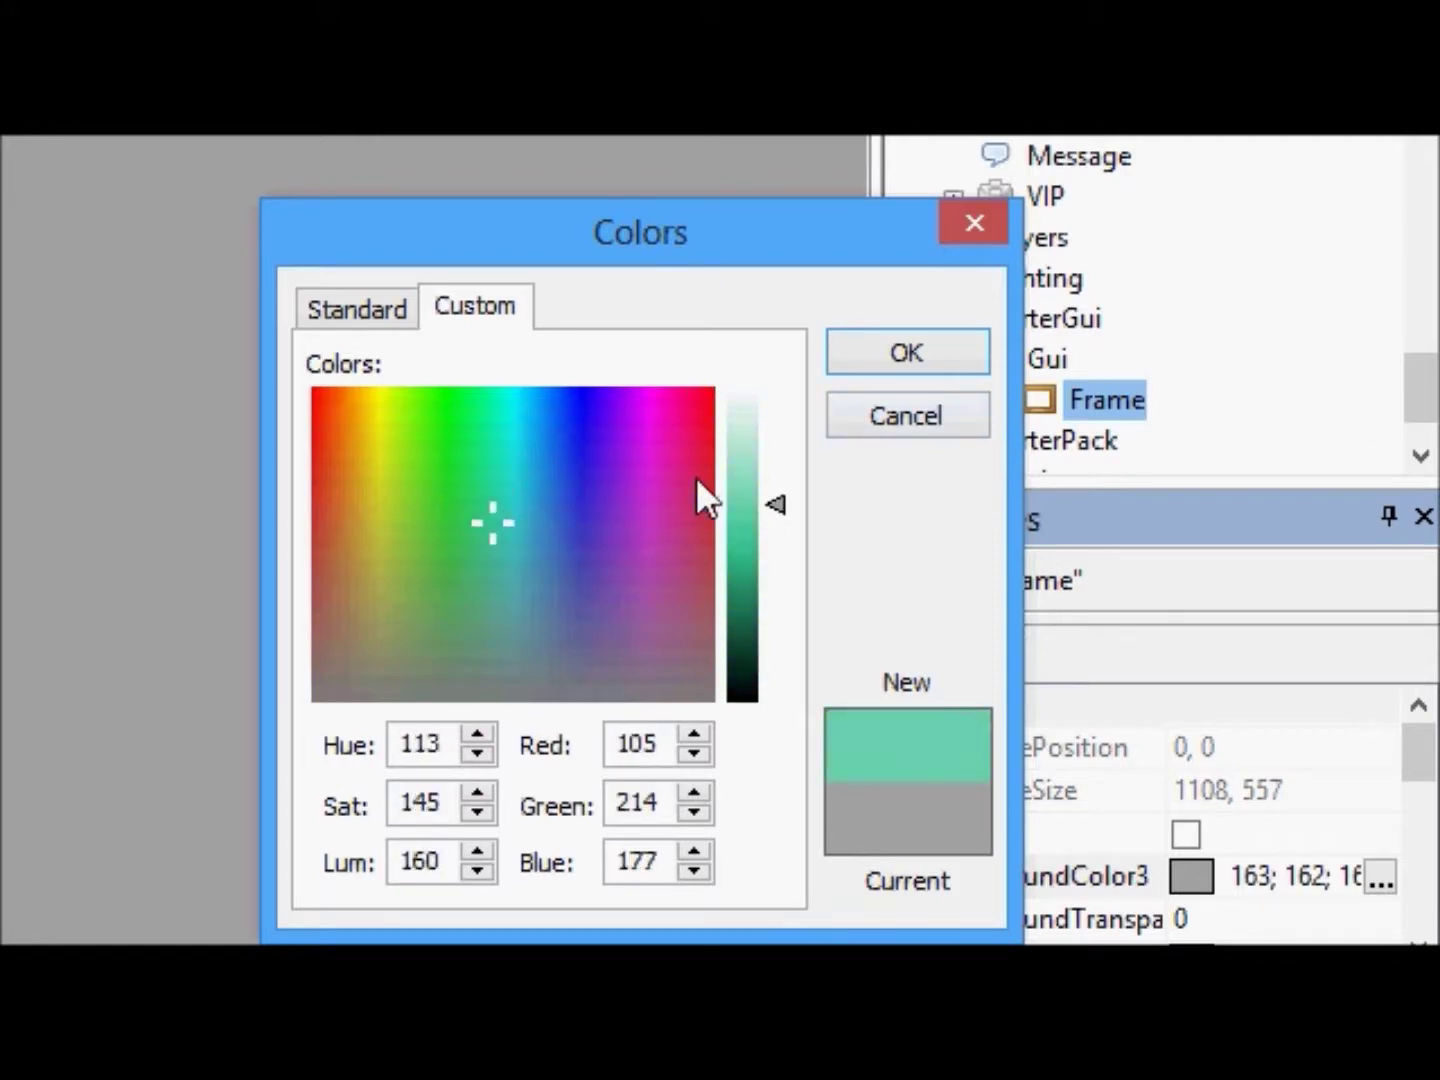
left_click(372, 319)
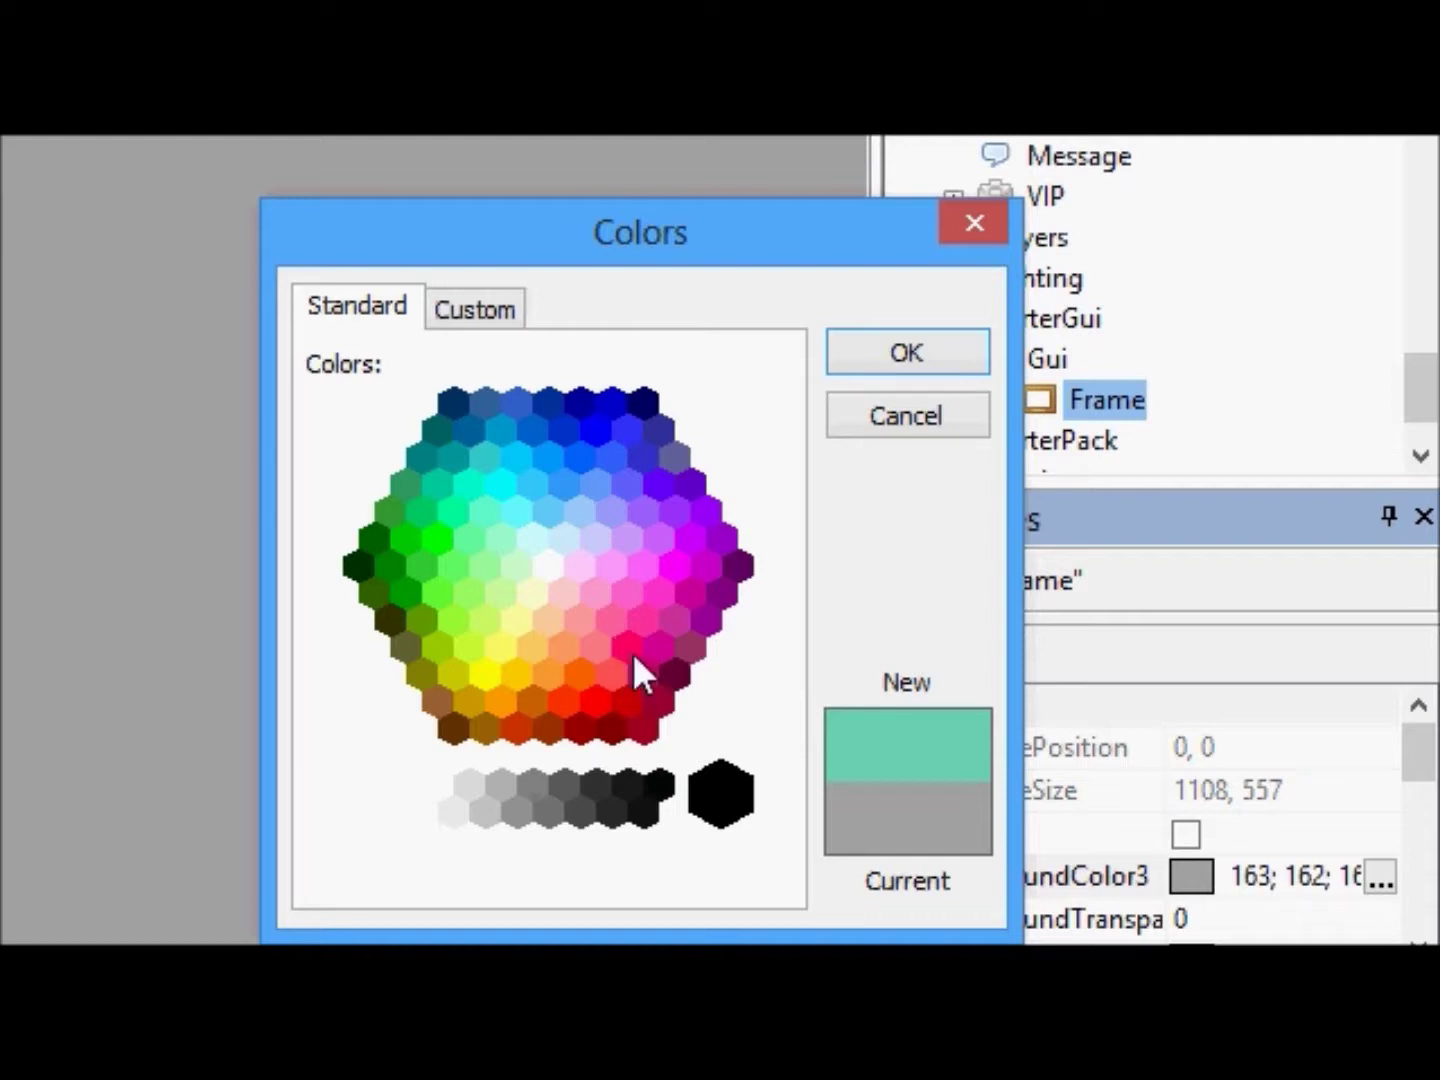
Step: Try blue and red shades on the Standard palette, settling on bright red 204; 0; 0
left_click(592, 428)
left_click(569, 432)
left_click(581, 460)
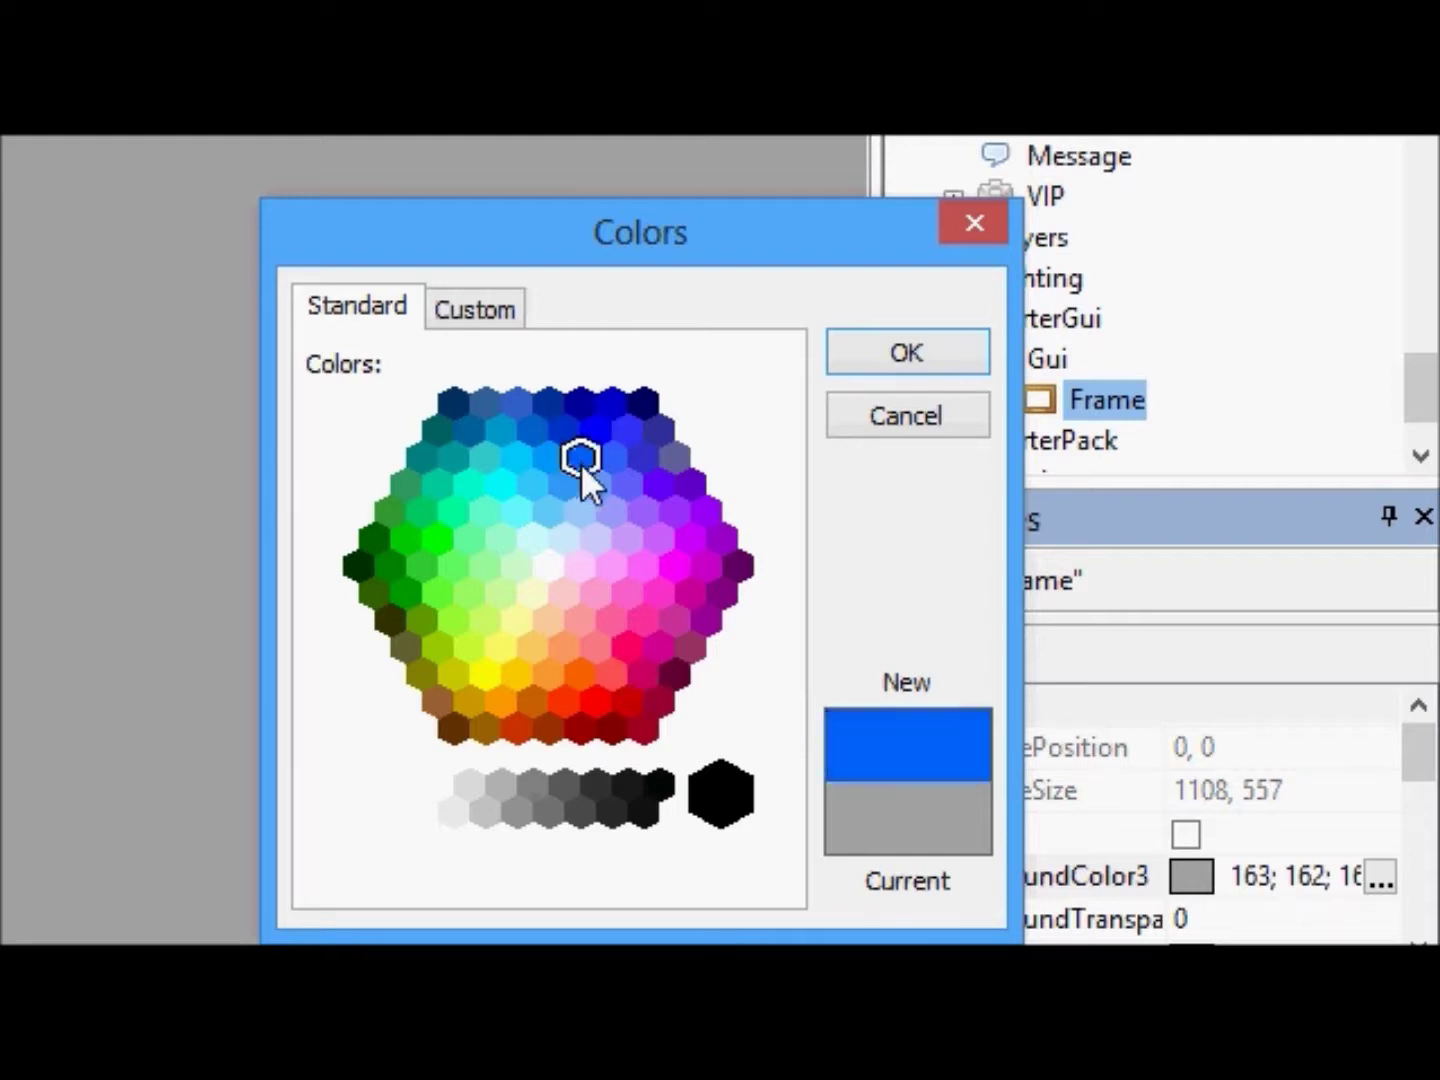
left_click(548, 458)
left_click(564, 485)
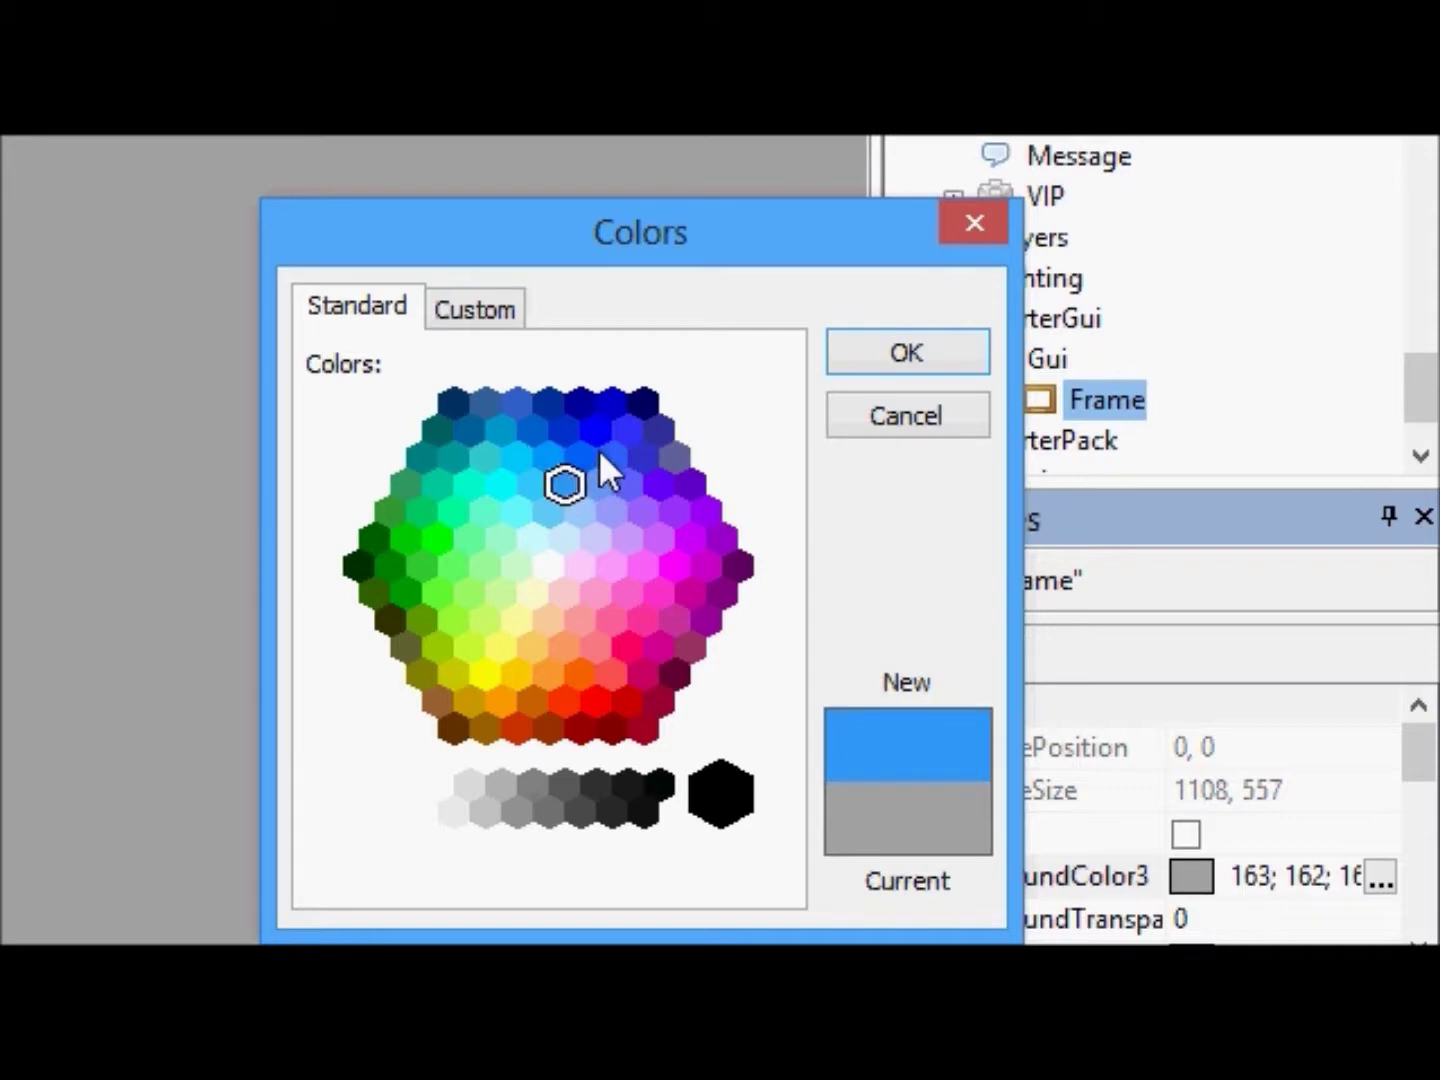
left_click(597, 484)
left_click(580, 726)
left_click(660, 701)
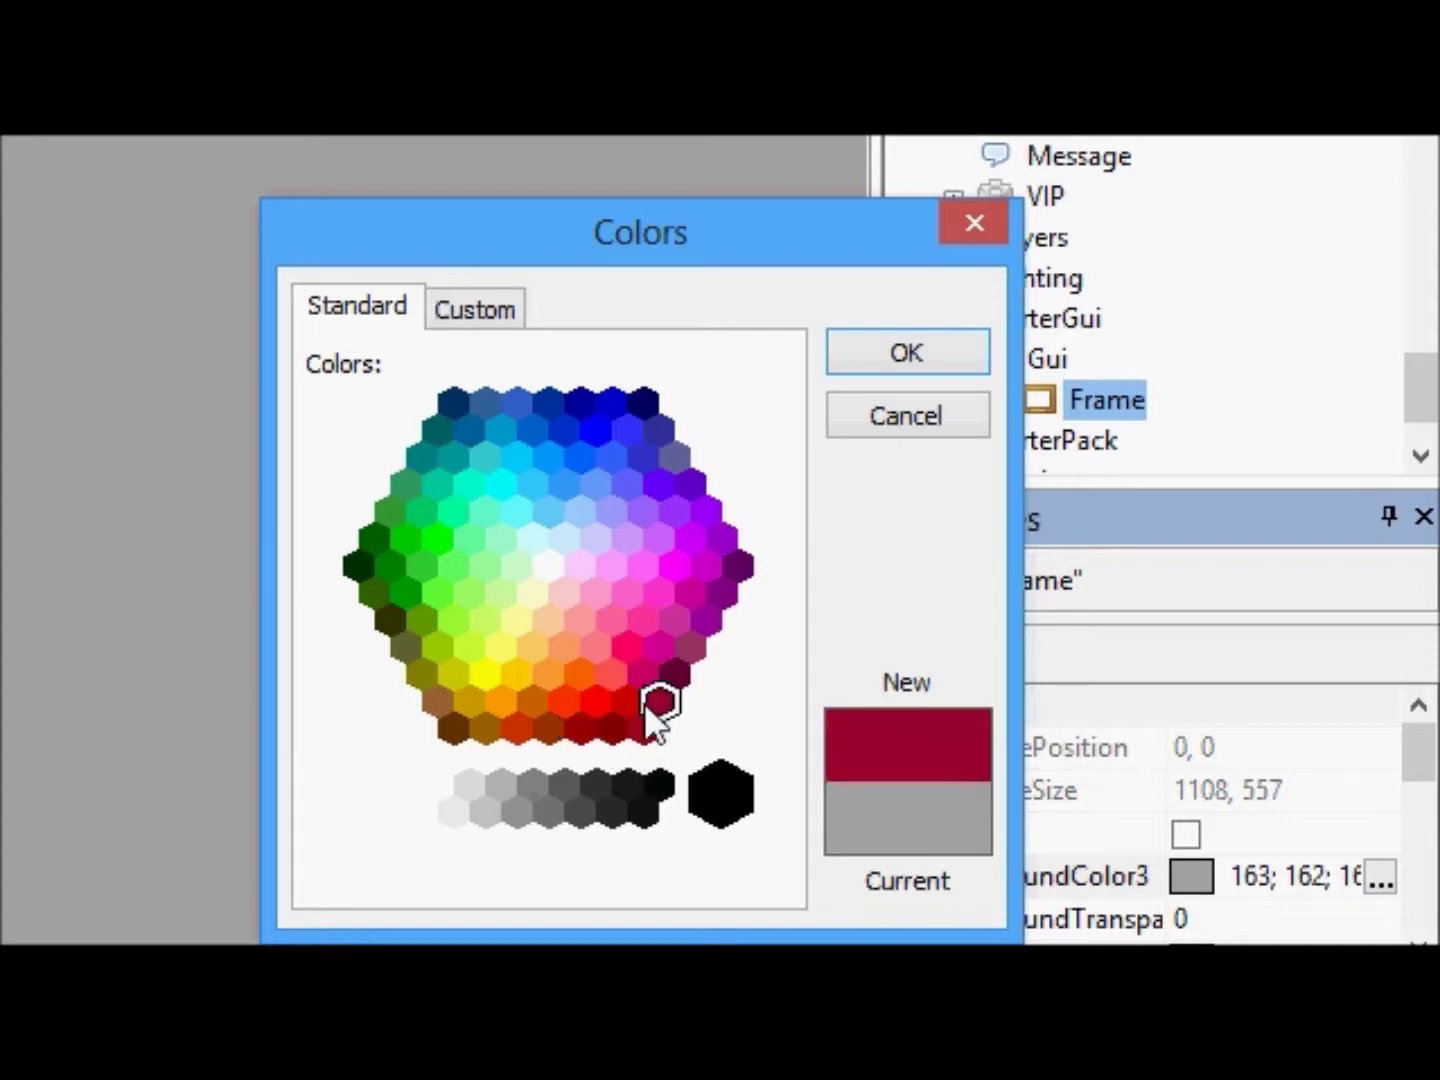
left_click(627, 703)
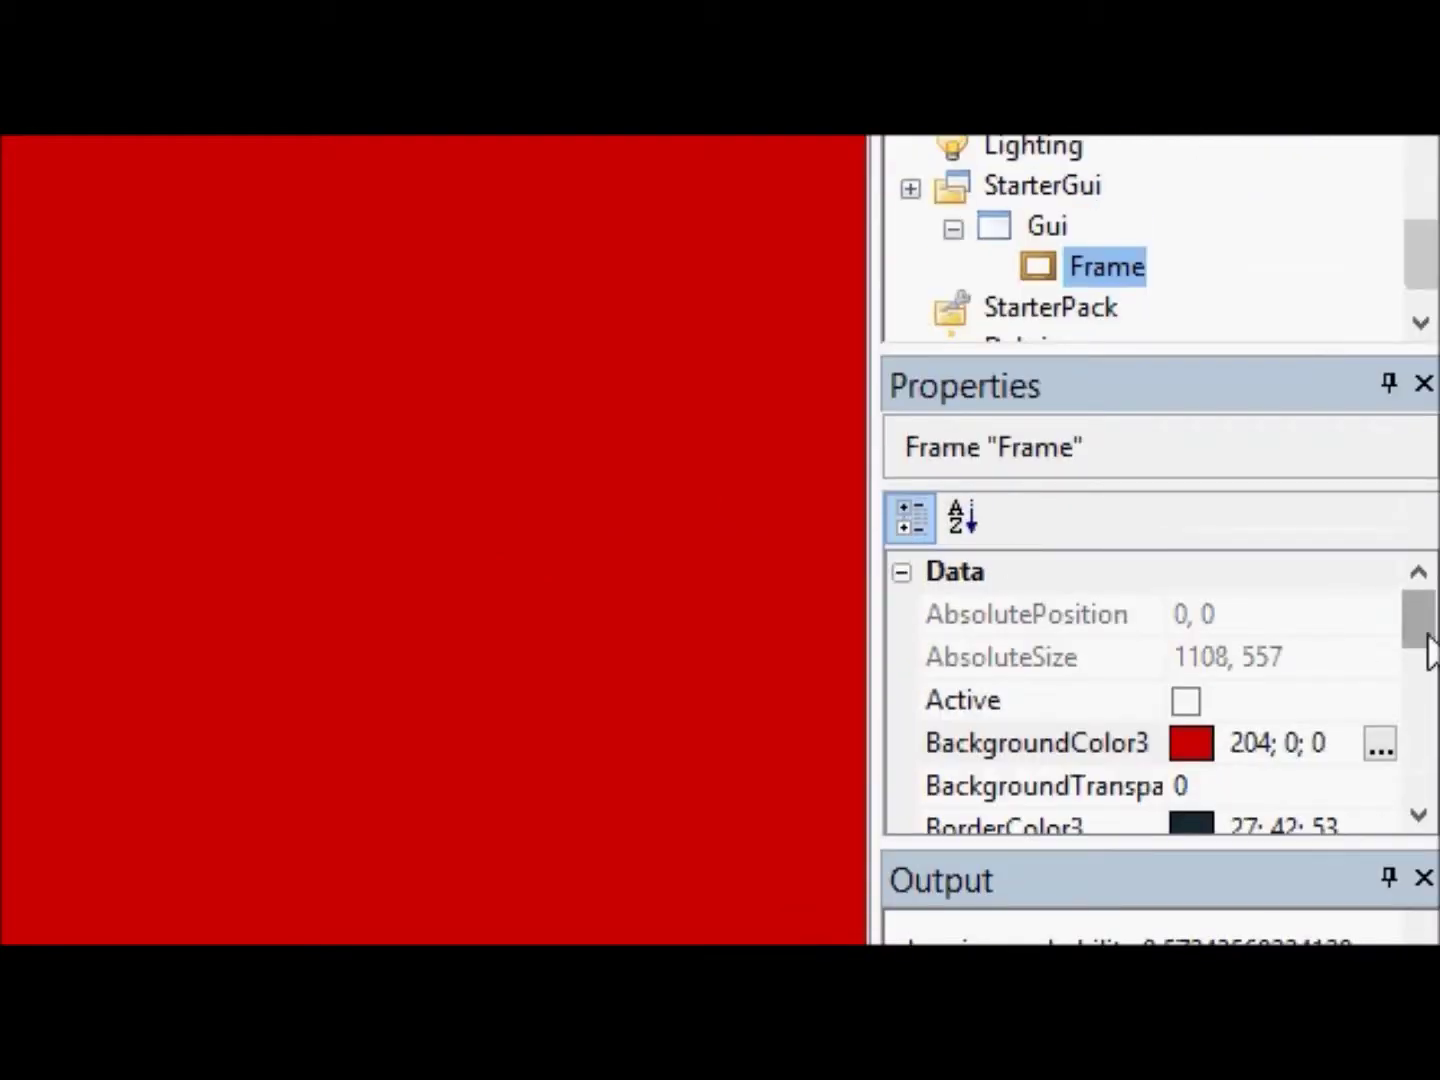
Step: Set the red Frame's BorderSizePixel from 1 to 0 so it has no border
scroll(1426, 643, "down", 1)
left_click(1344, 700)
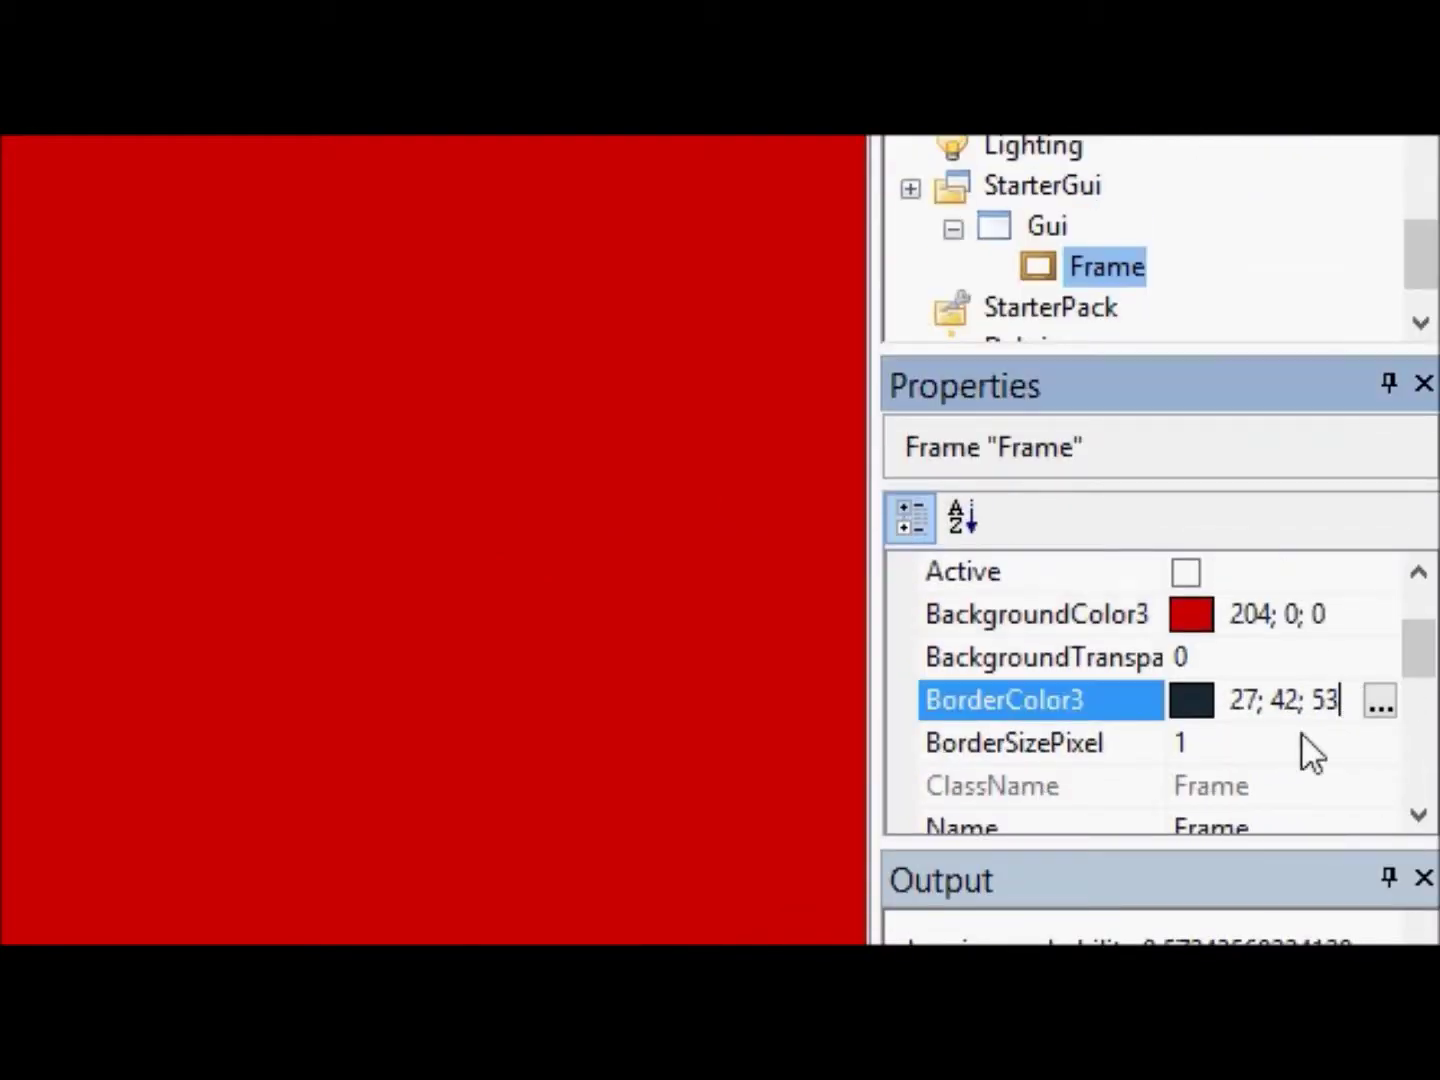
left_click(1112, 745)
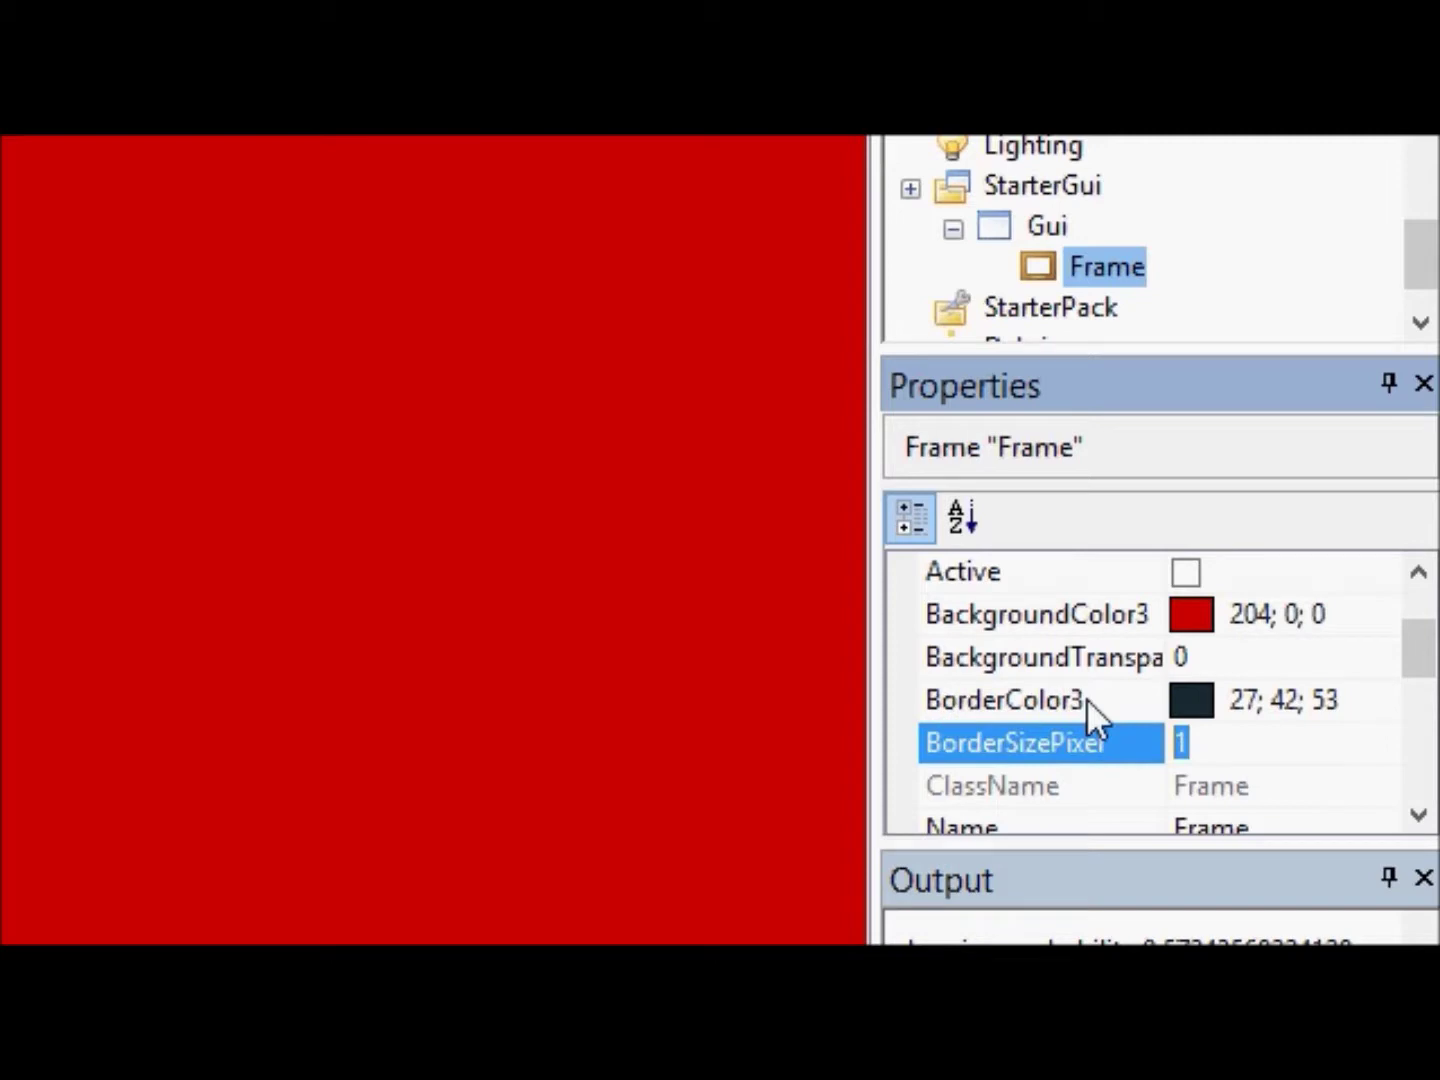
type("0")
left_click(1281, 742)
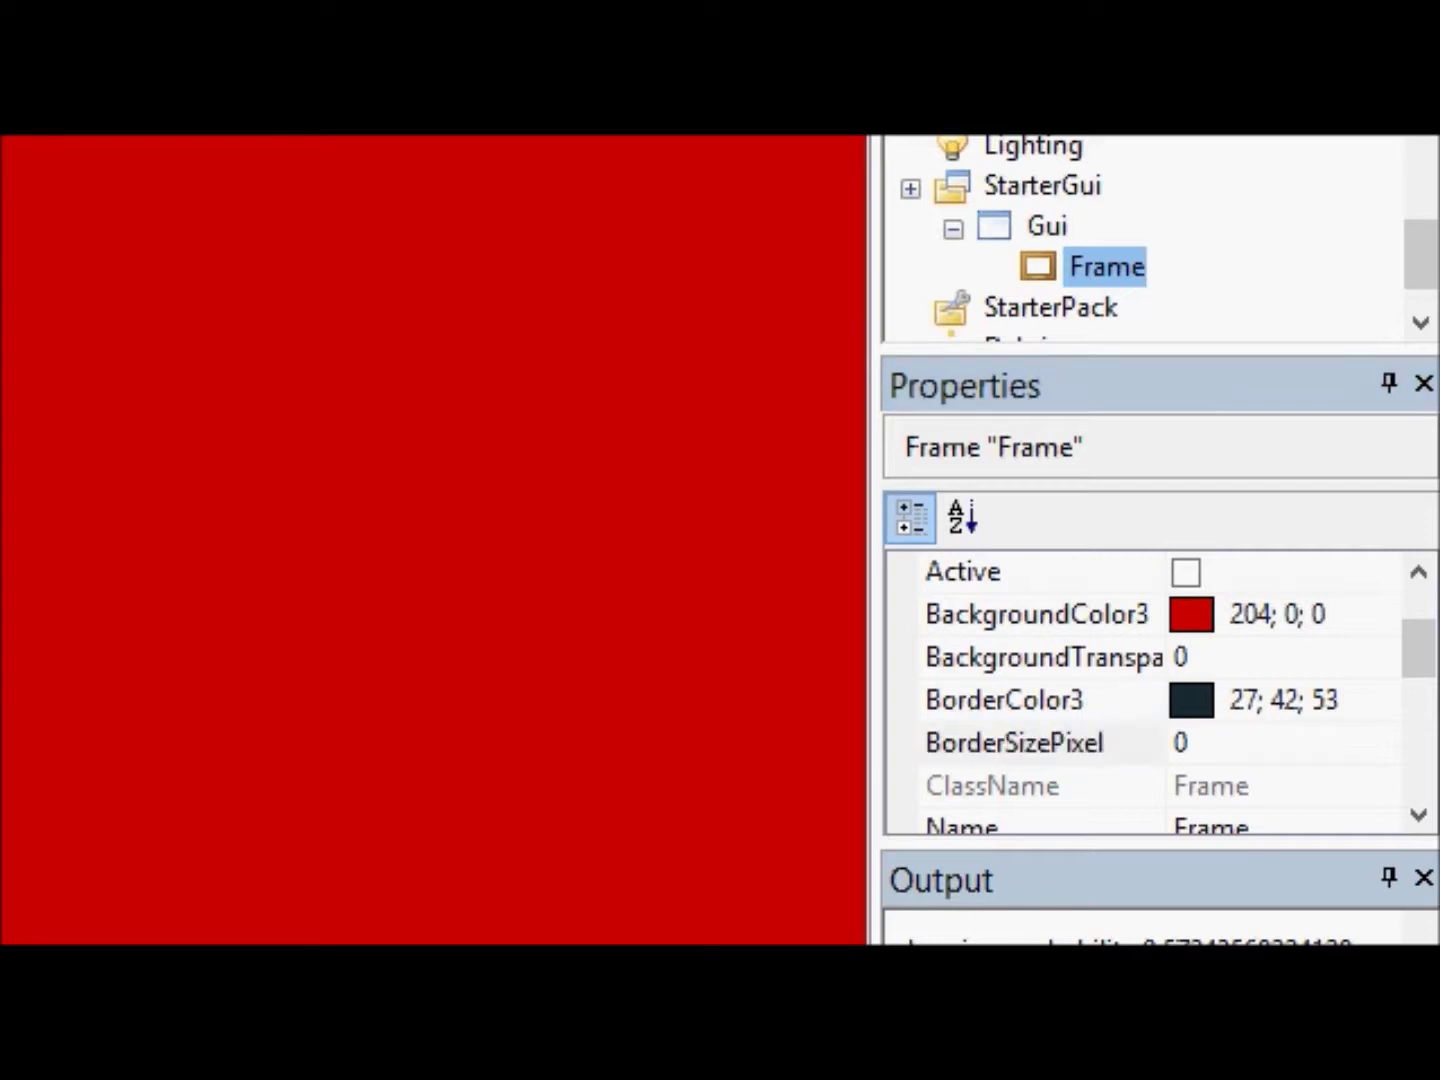
left_click(1235, 737)
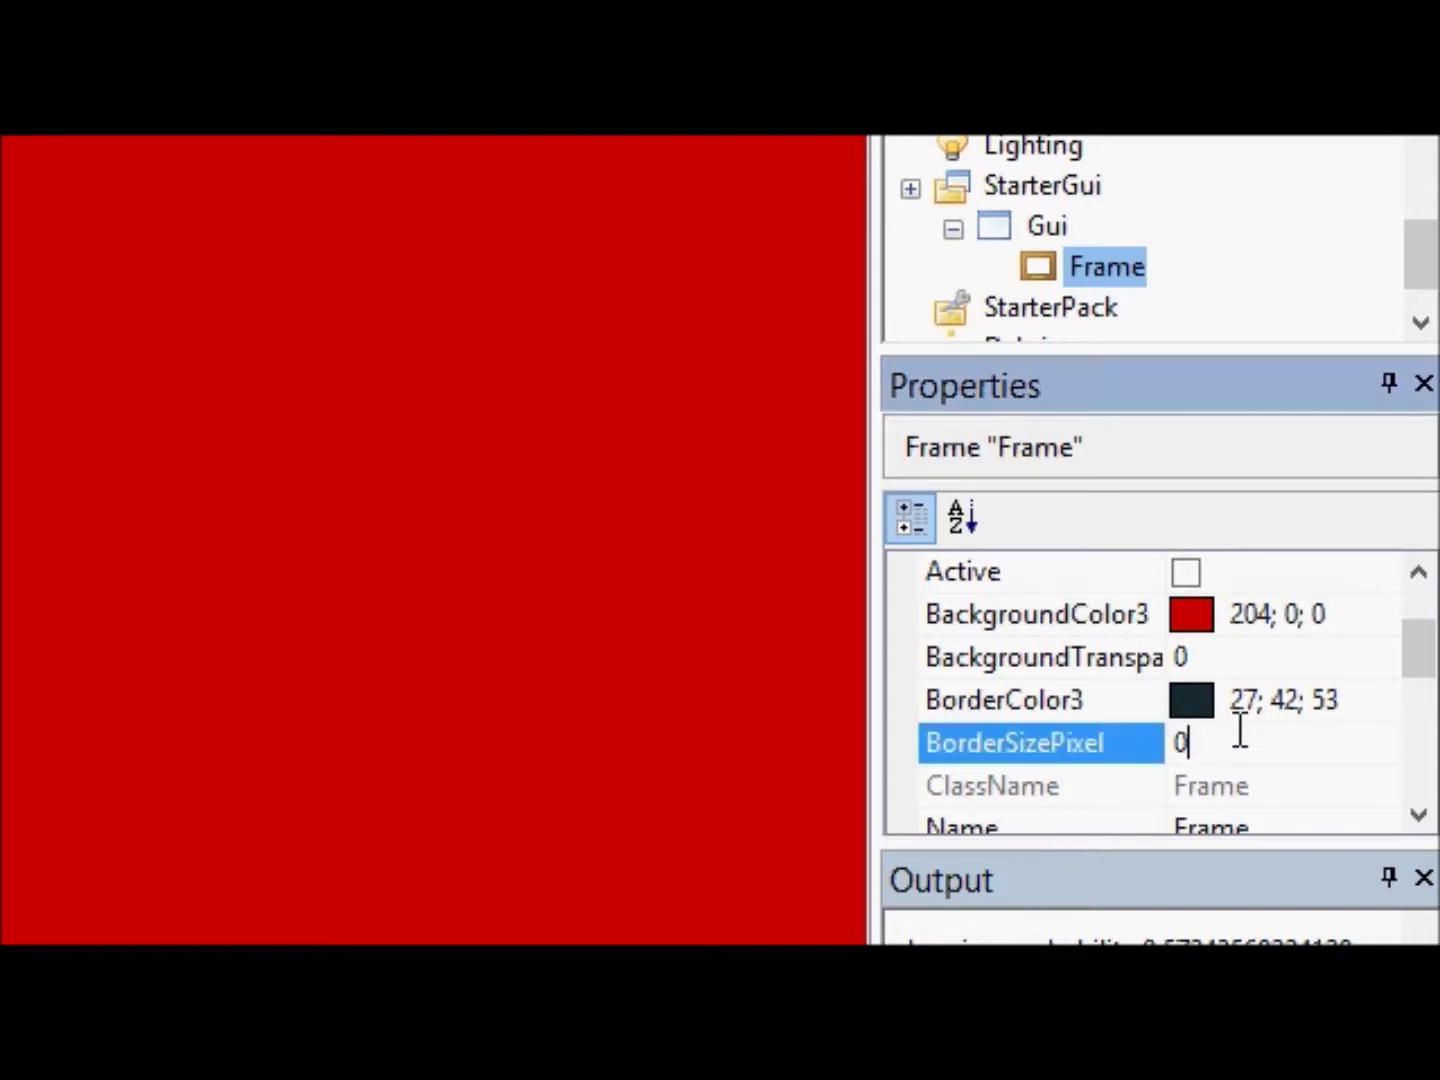
scroll(1291, 790, "down", 2)
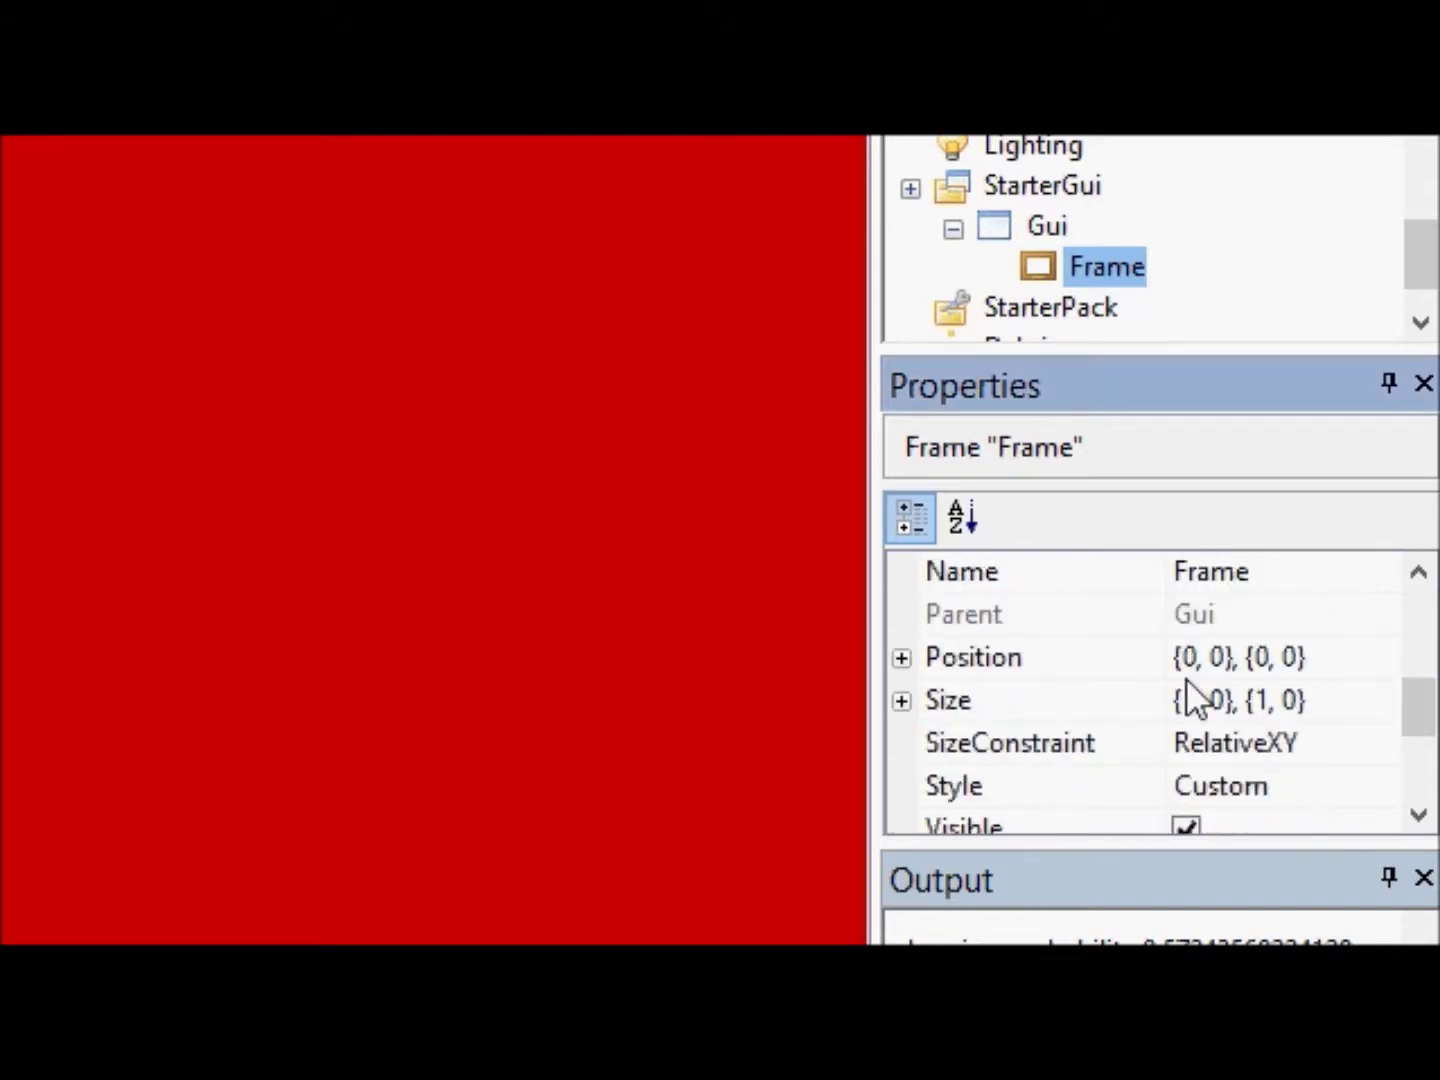
left_click(1289, 668)
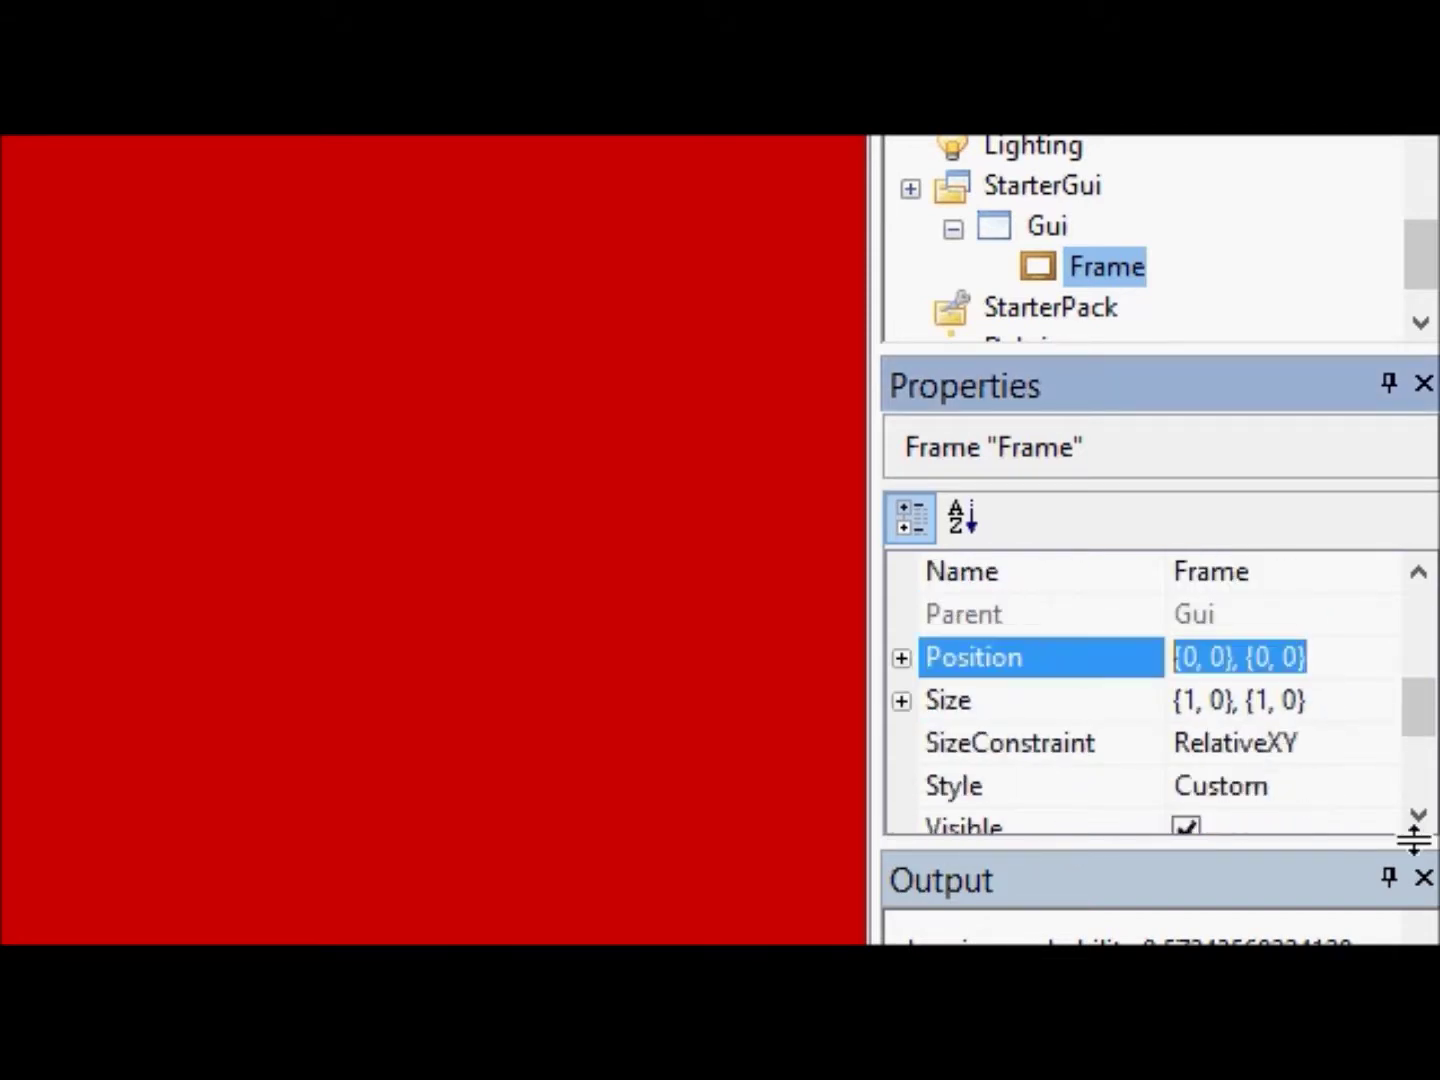
left_click_drag(1268, 703, 1300, 728)
key("ctrl+a")
left_click(1263, 700)
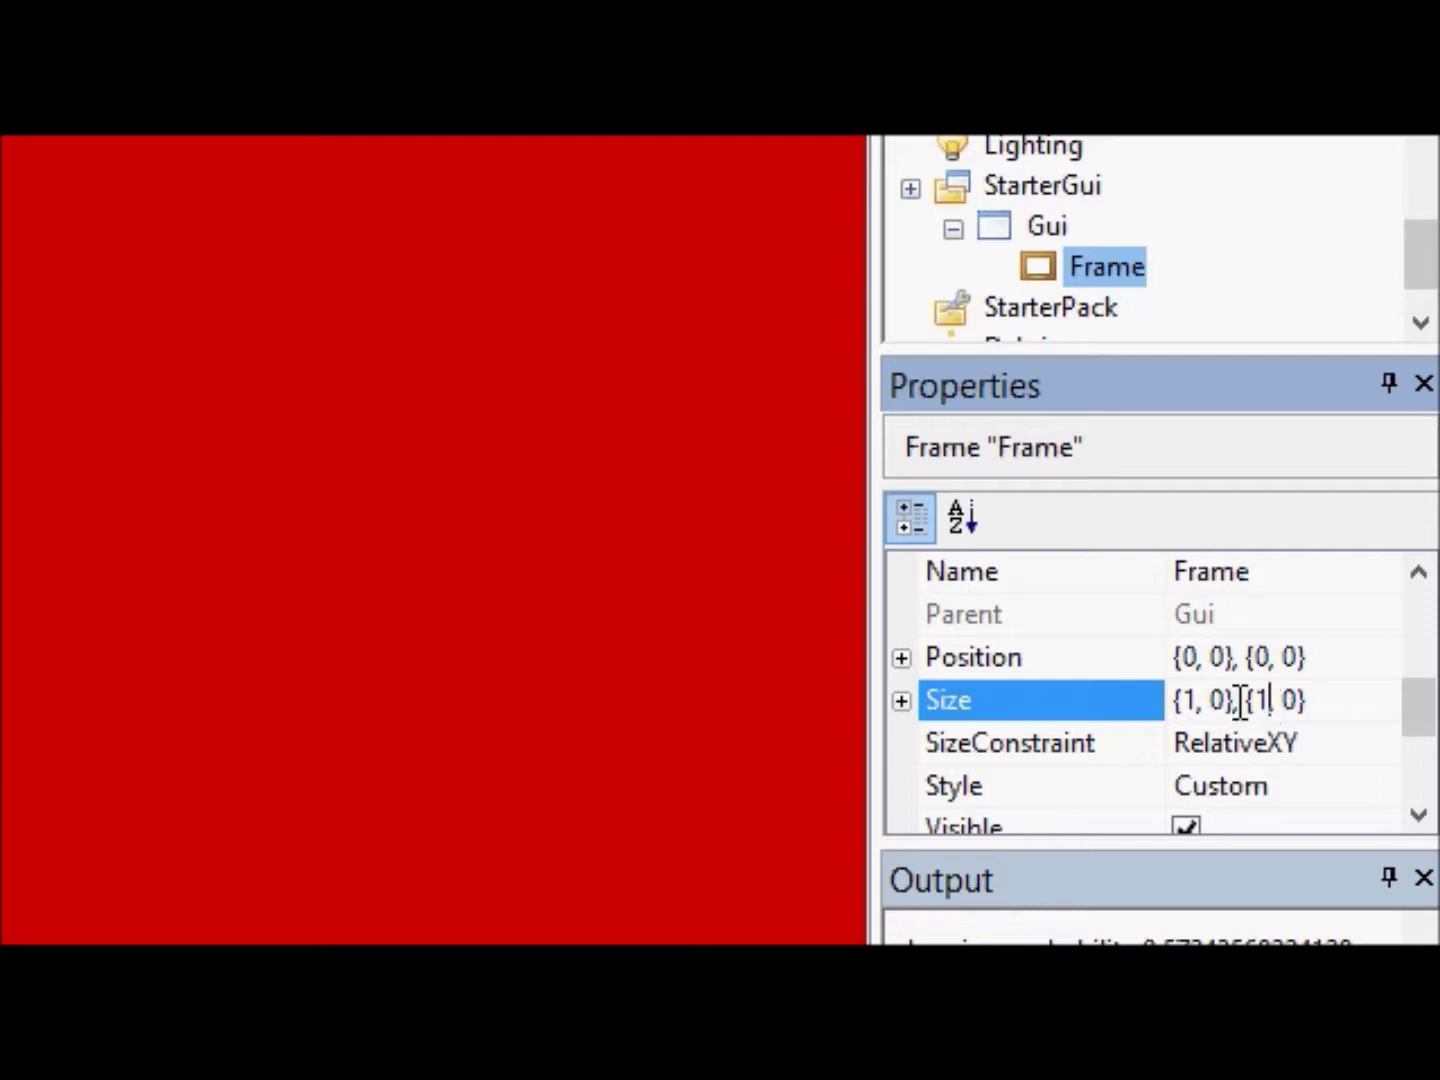
left_click(1327, 671)
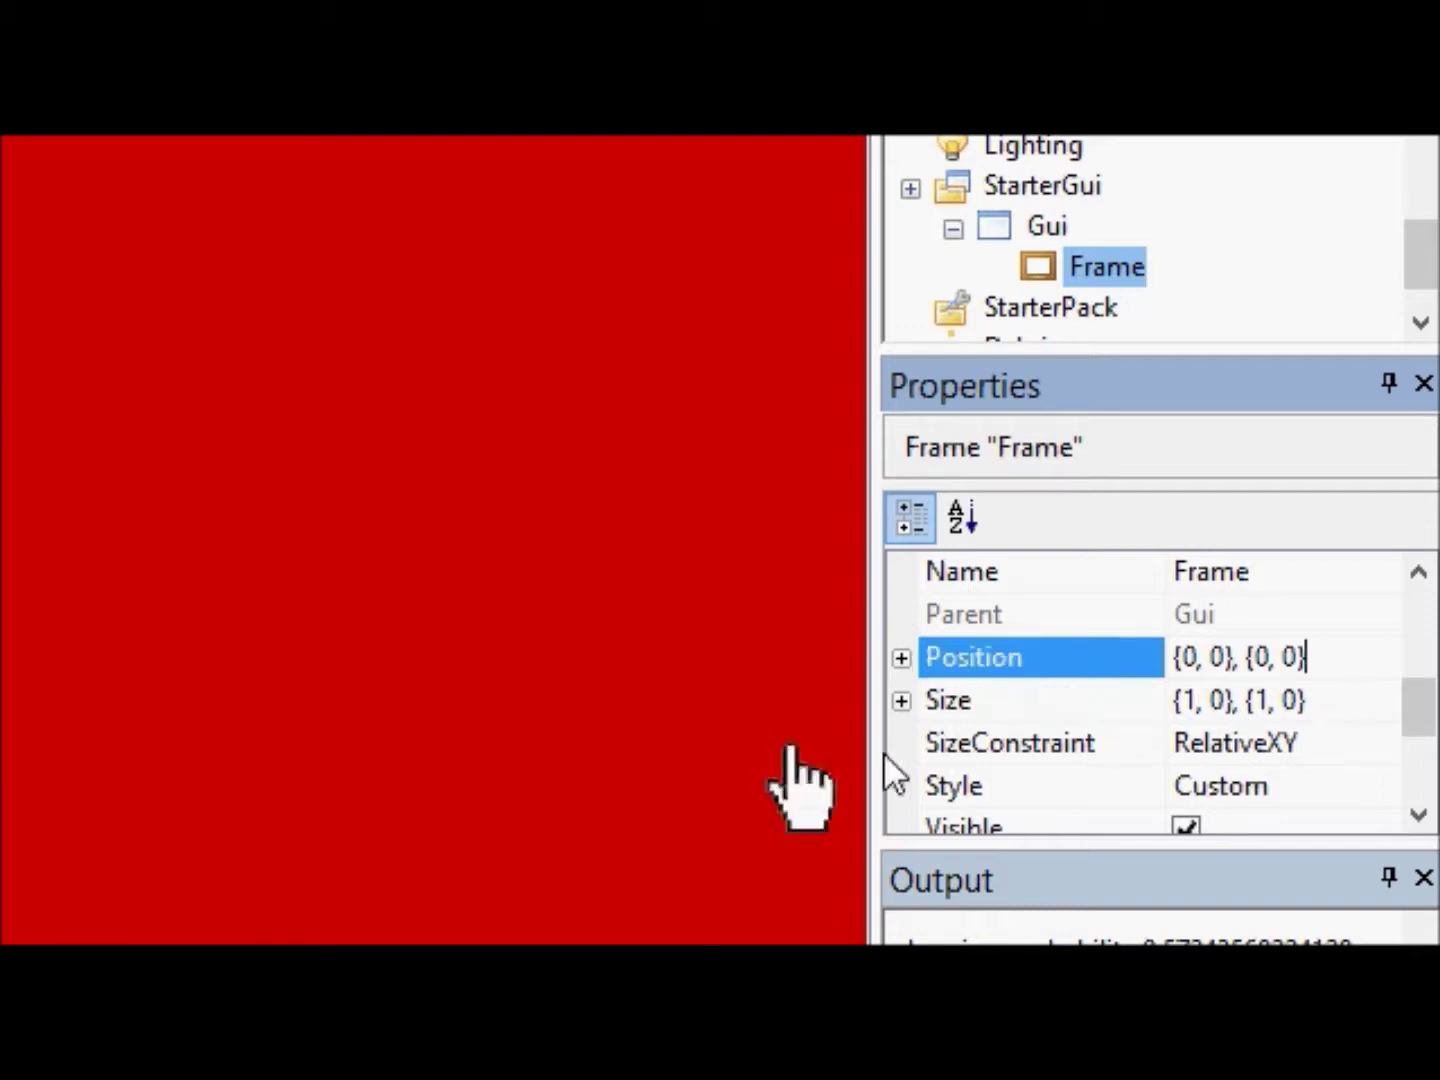
left_click(901, 659)
left_click(932, 700)
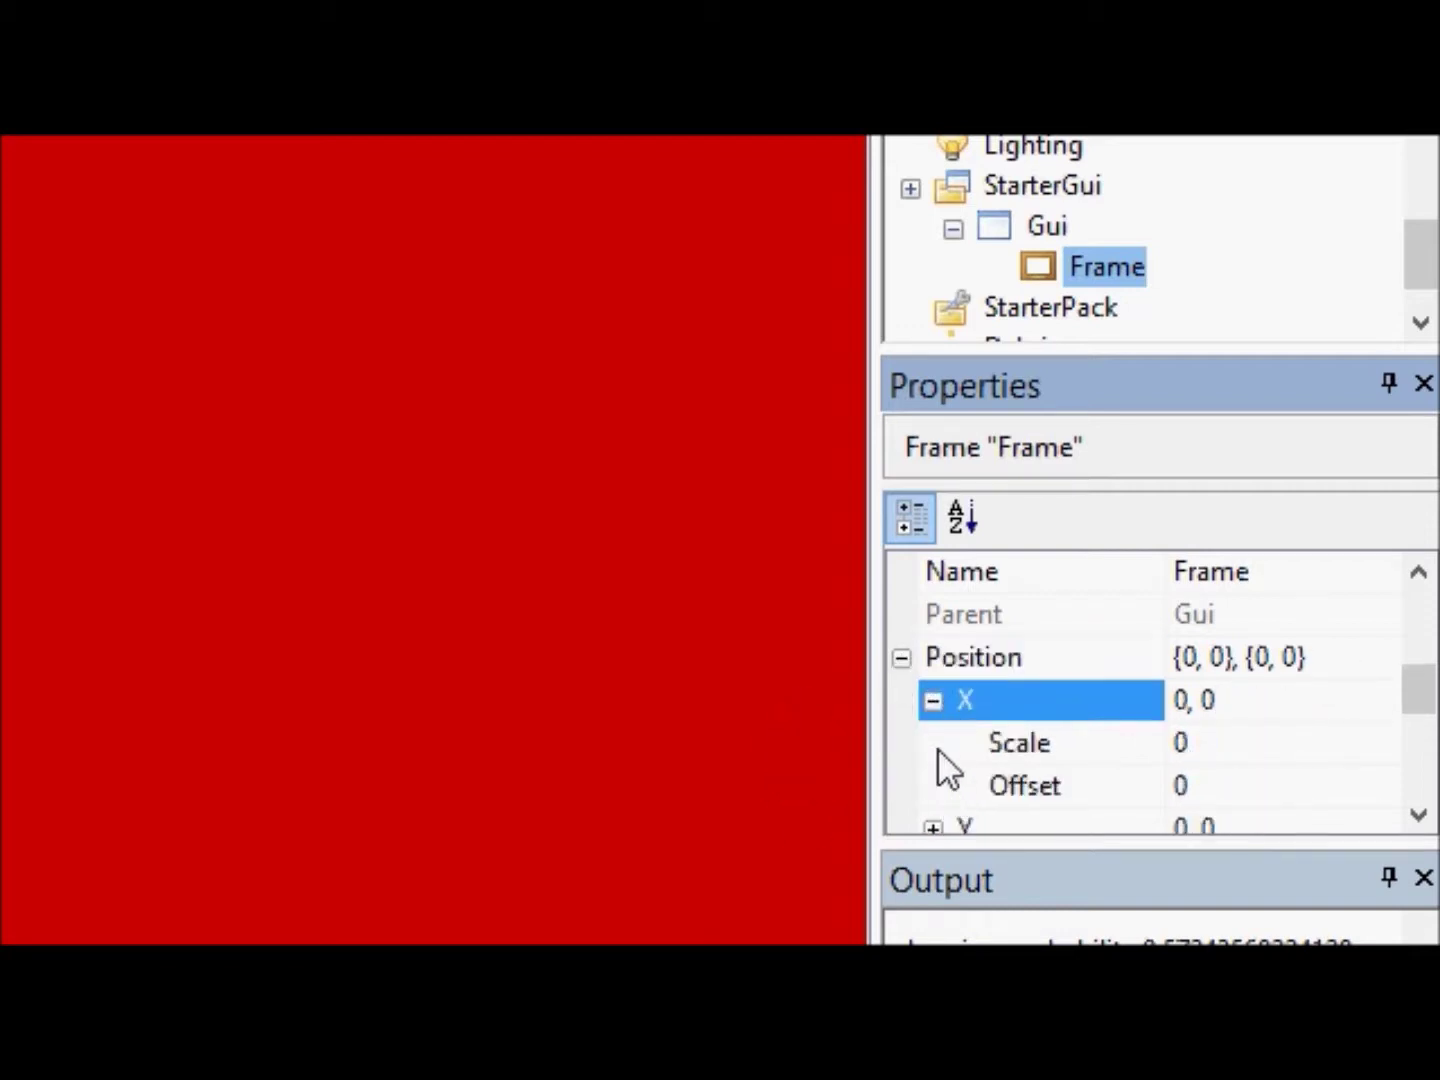
scroll(939, 750, "down", 1)
left_click(935, 700)
scroll(929, 755, "up", 1)
scroll(929, 755, "down", 1)
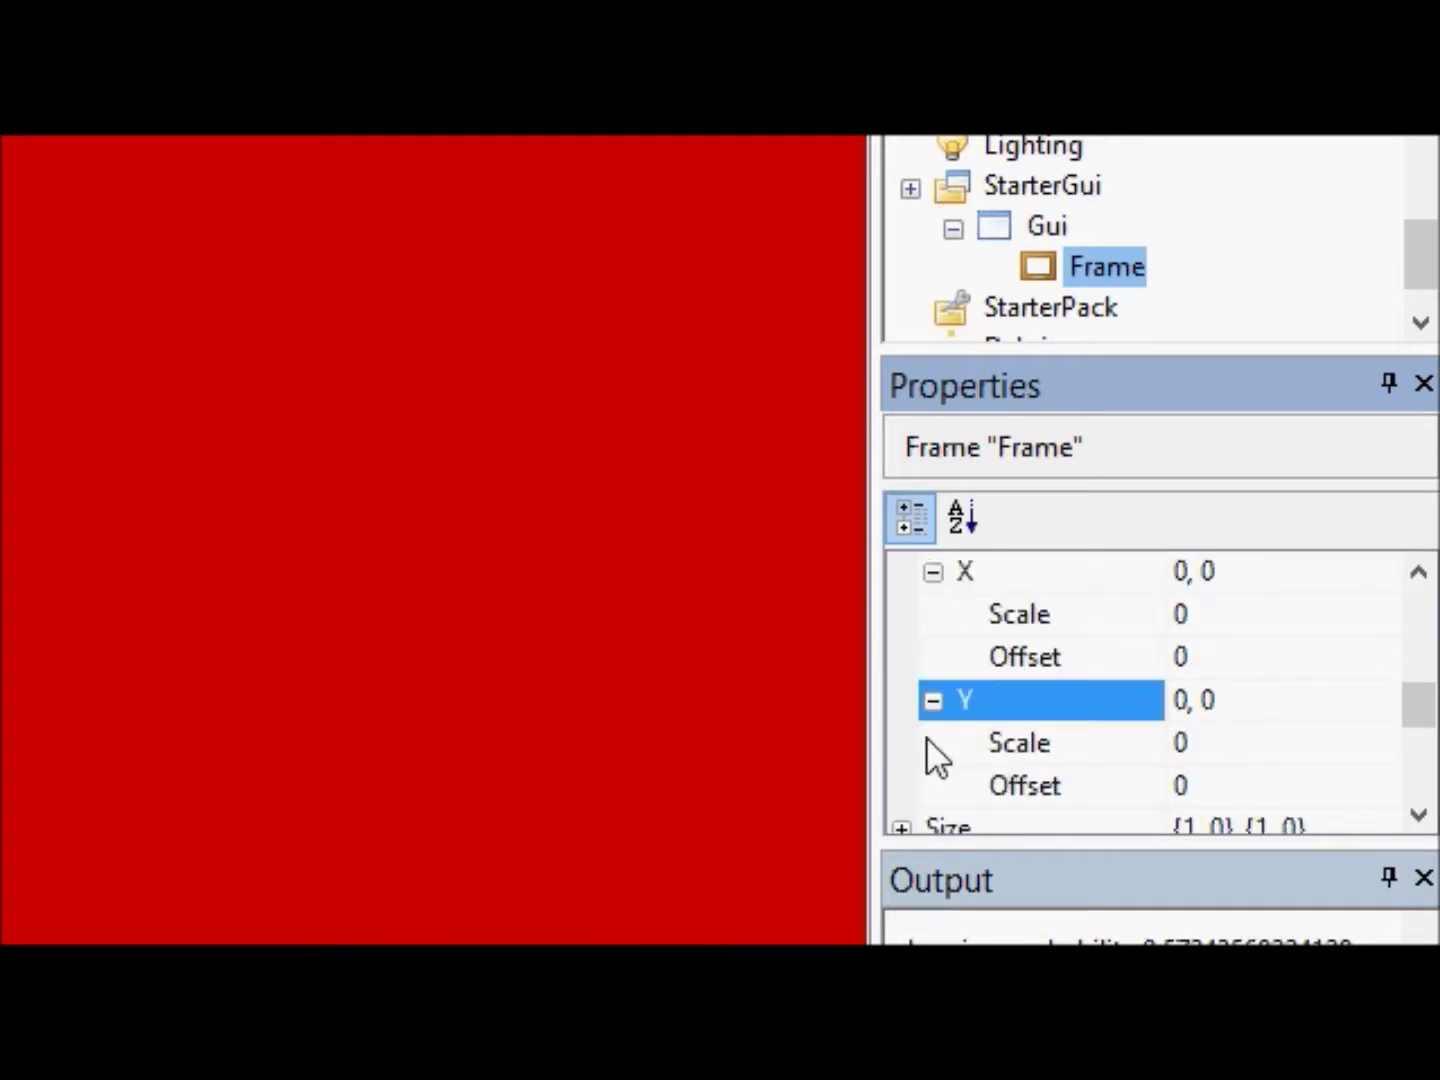
scroll(929, 755, "up", 1)
left_click(1185, 655)
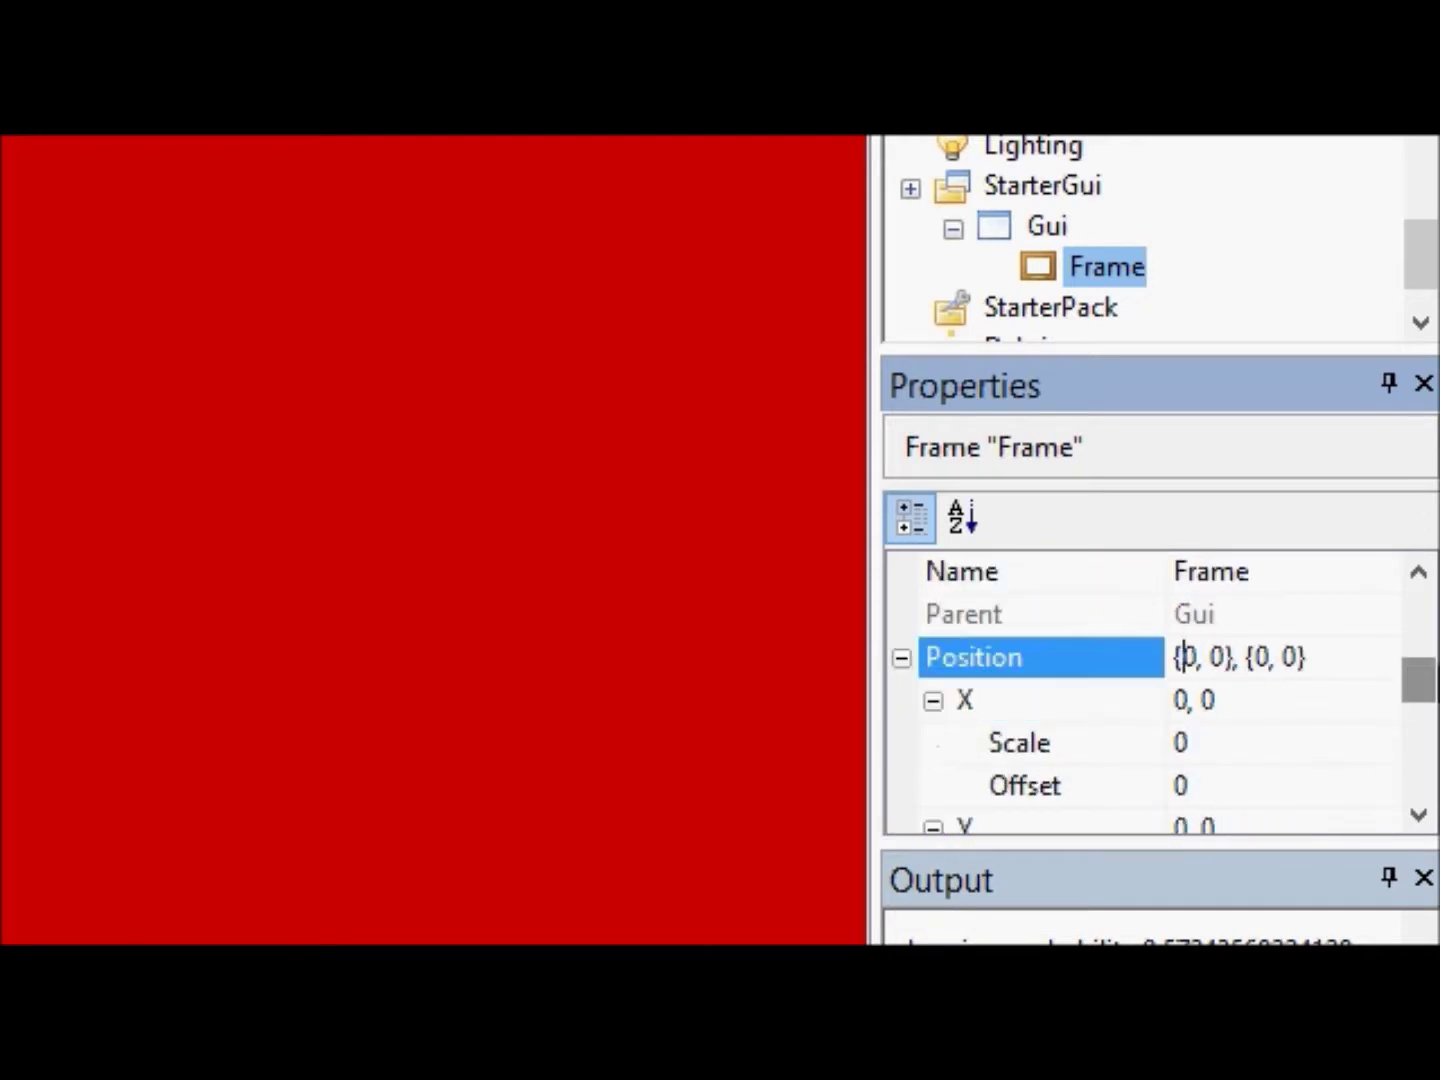
scroll(1185, 654, "down", 2)
left_click(1183, 571)
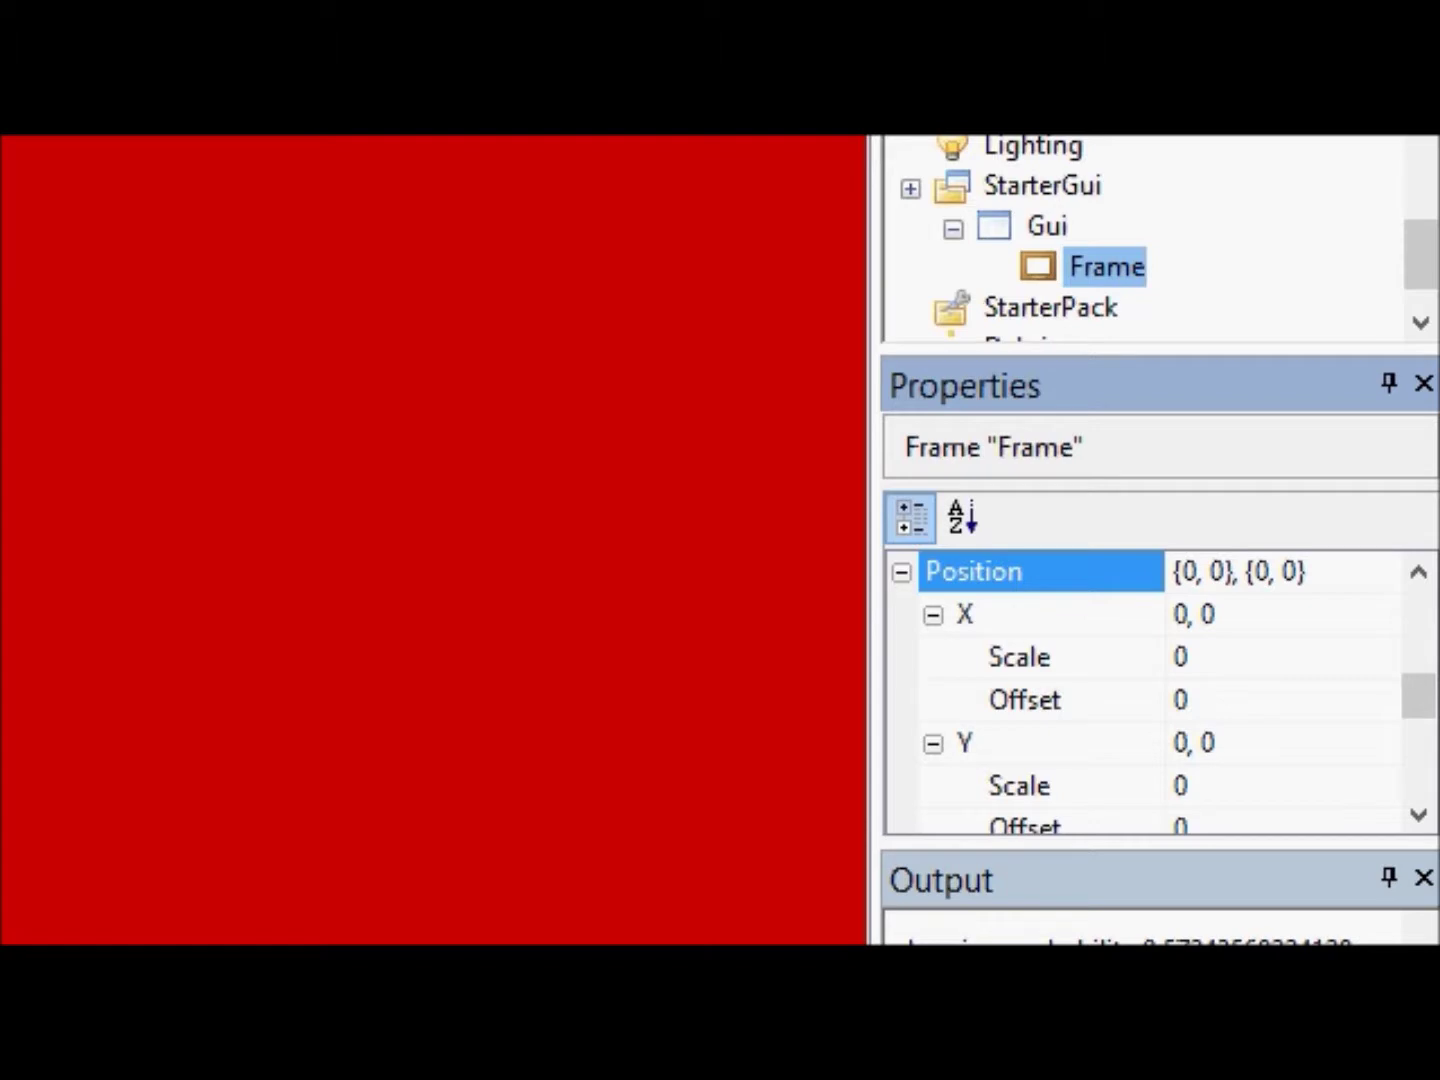
left_click(1272, 616)
left_click(1163, 661)
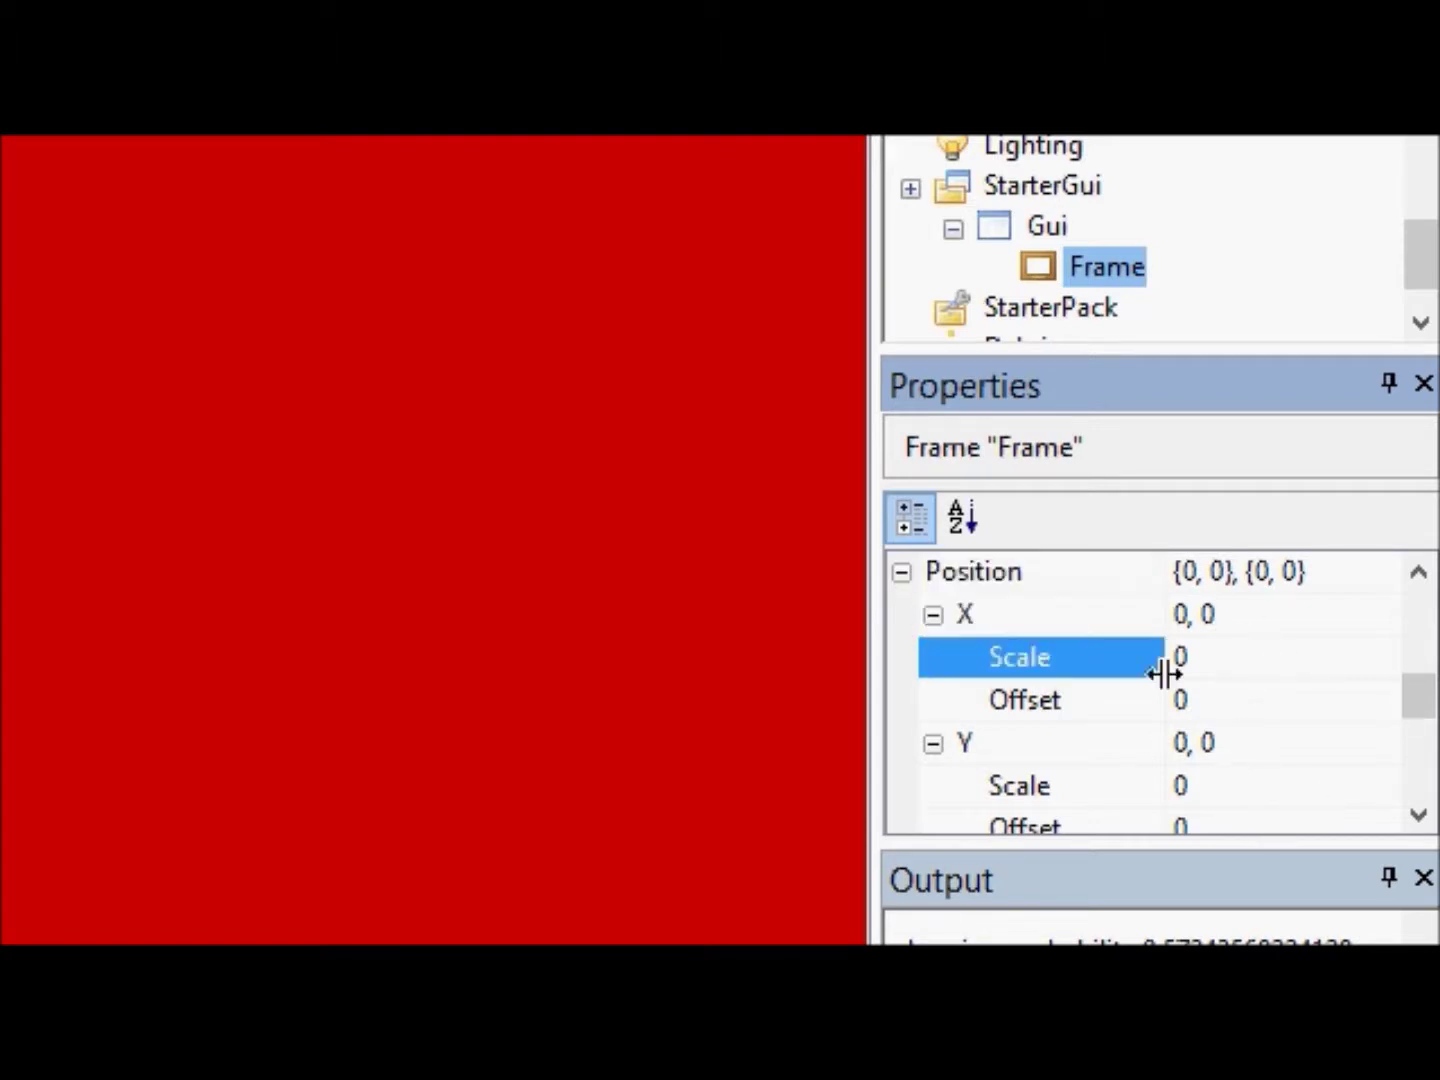
left_click(1256, 655)
left_click(1315, 656)
key("Up")
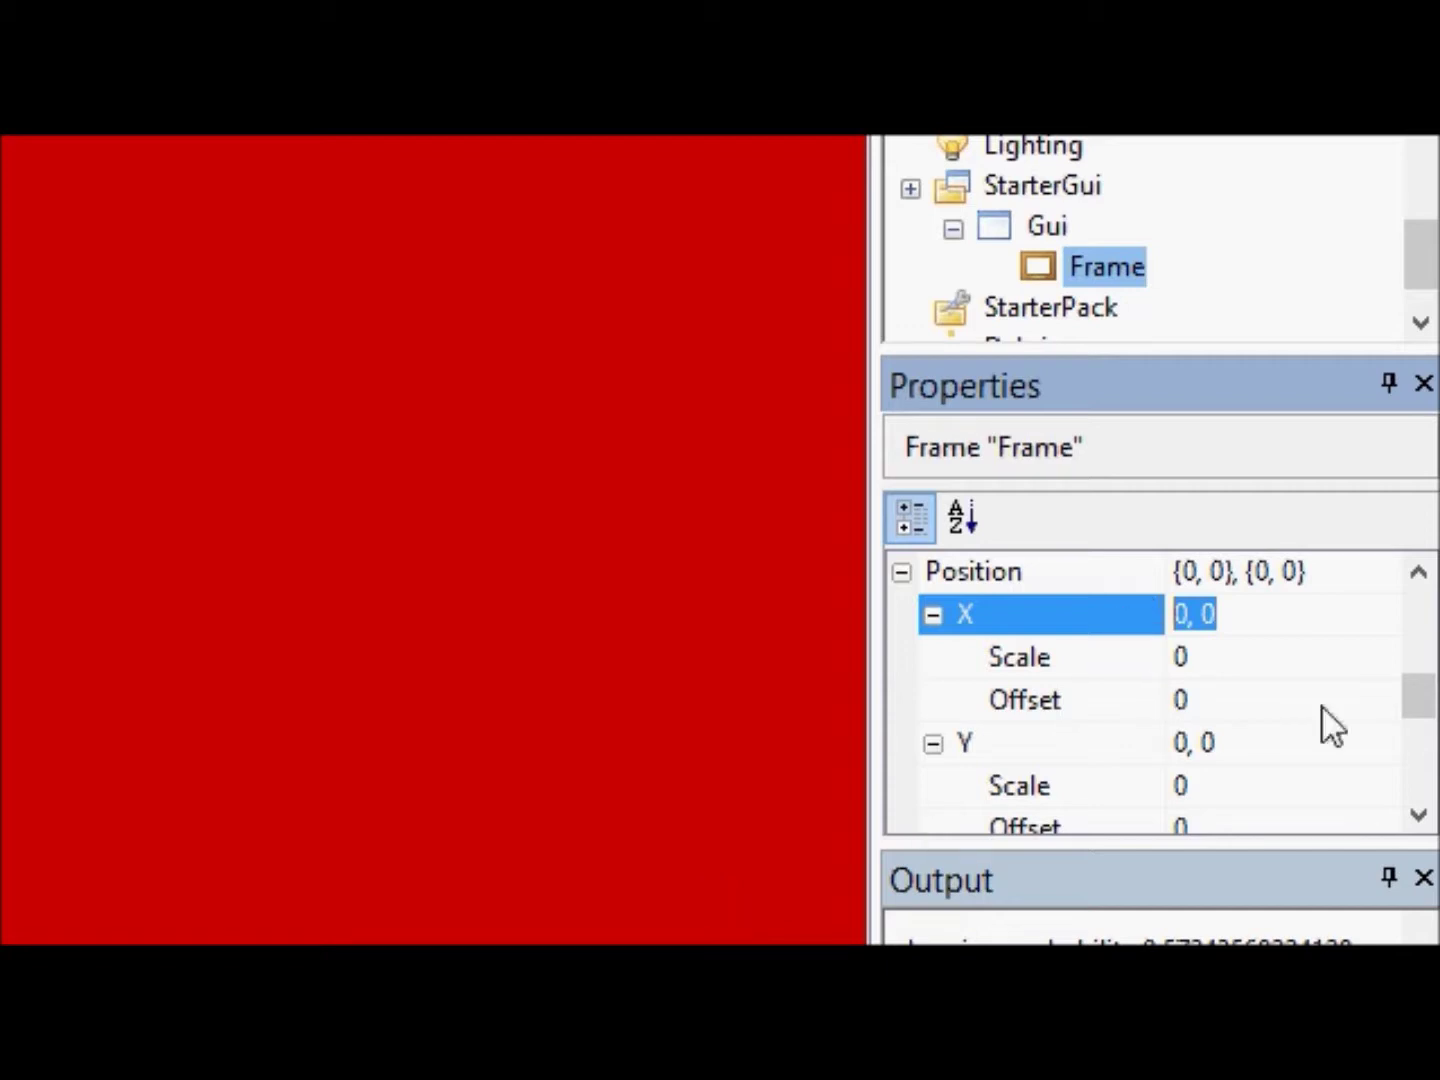
left_click(1286, 688)
left_click(1246, 658)
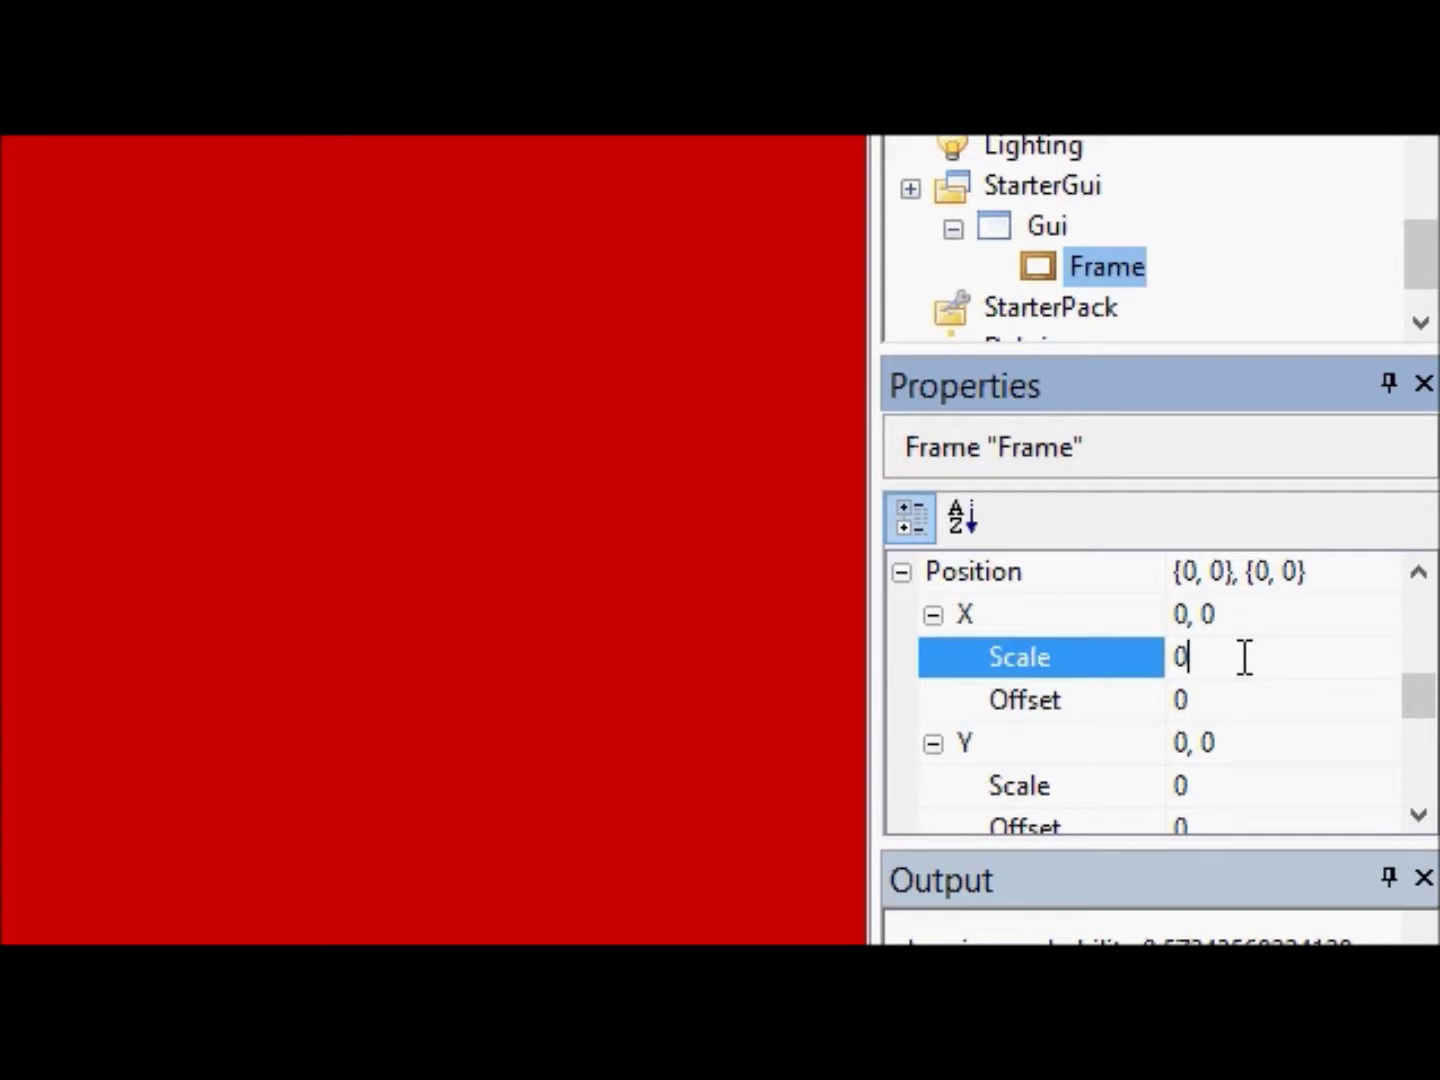
left_click(1229, 702)
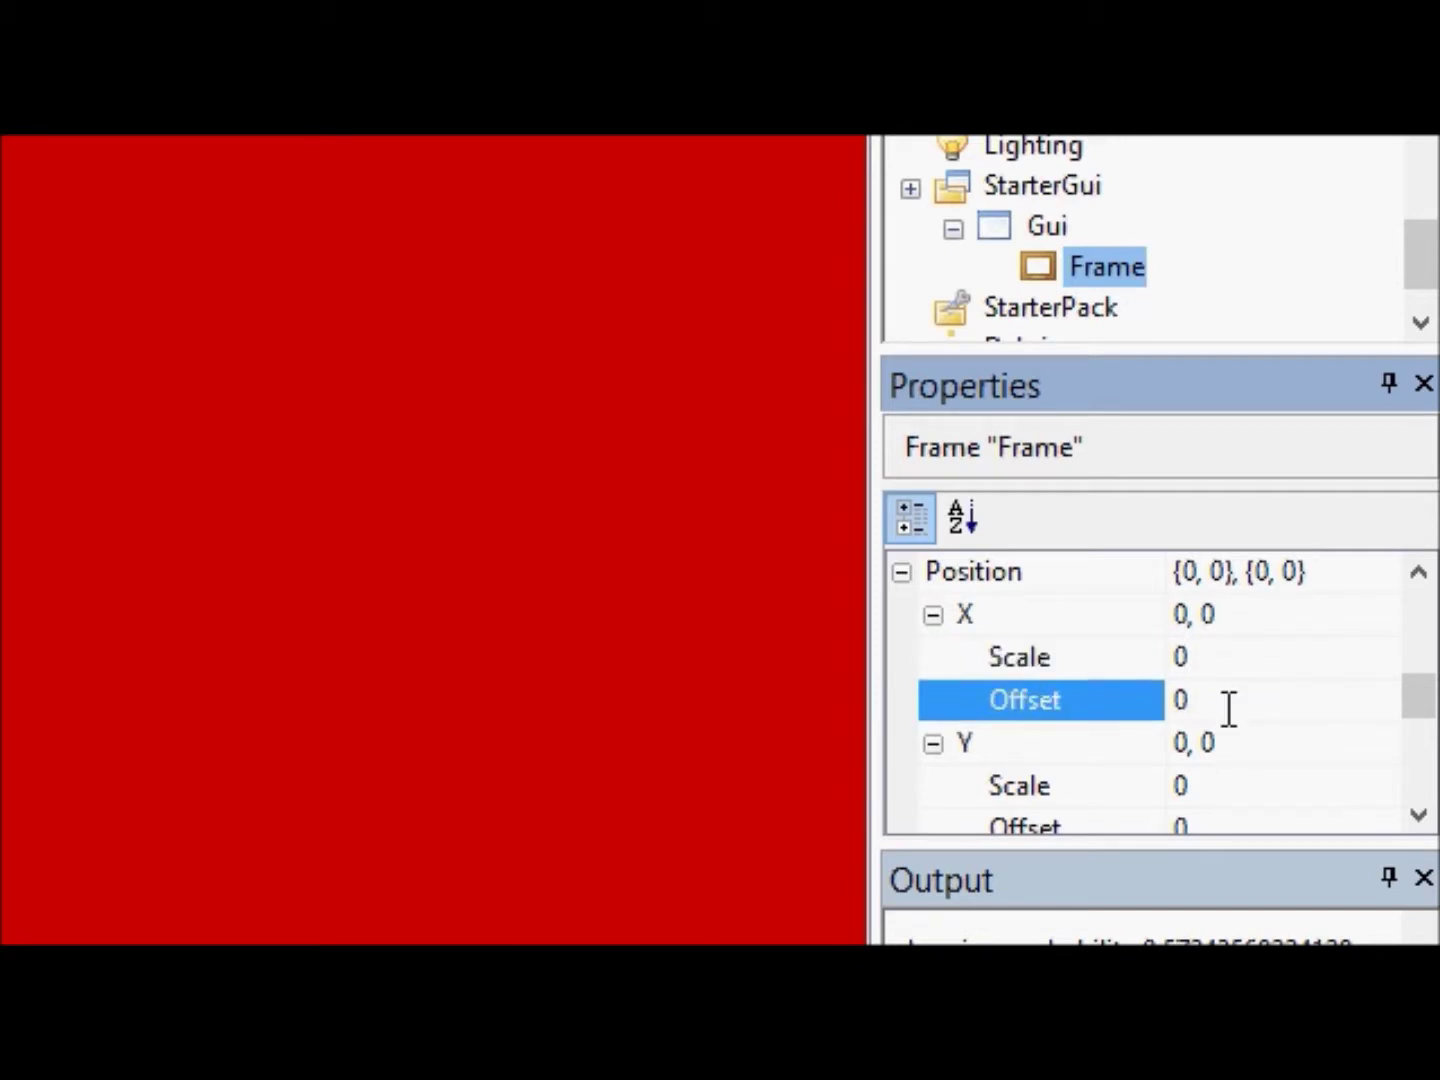
left_click(1227, 655)
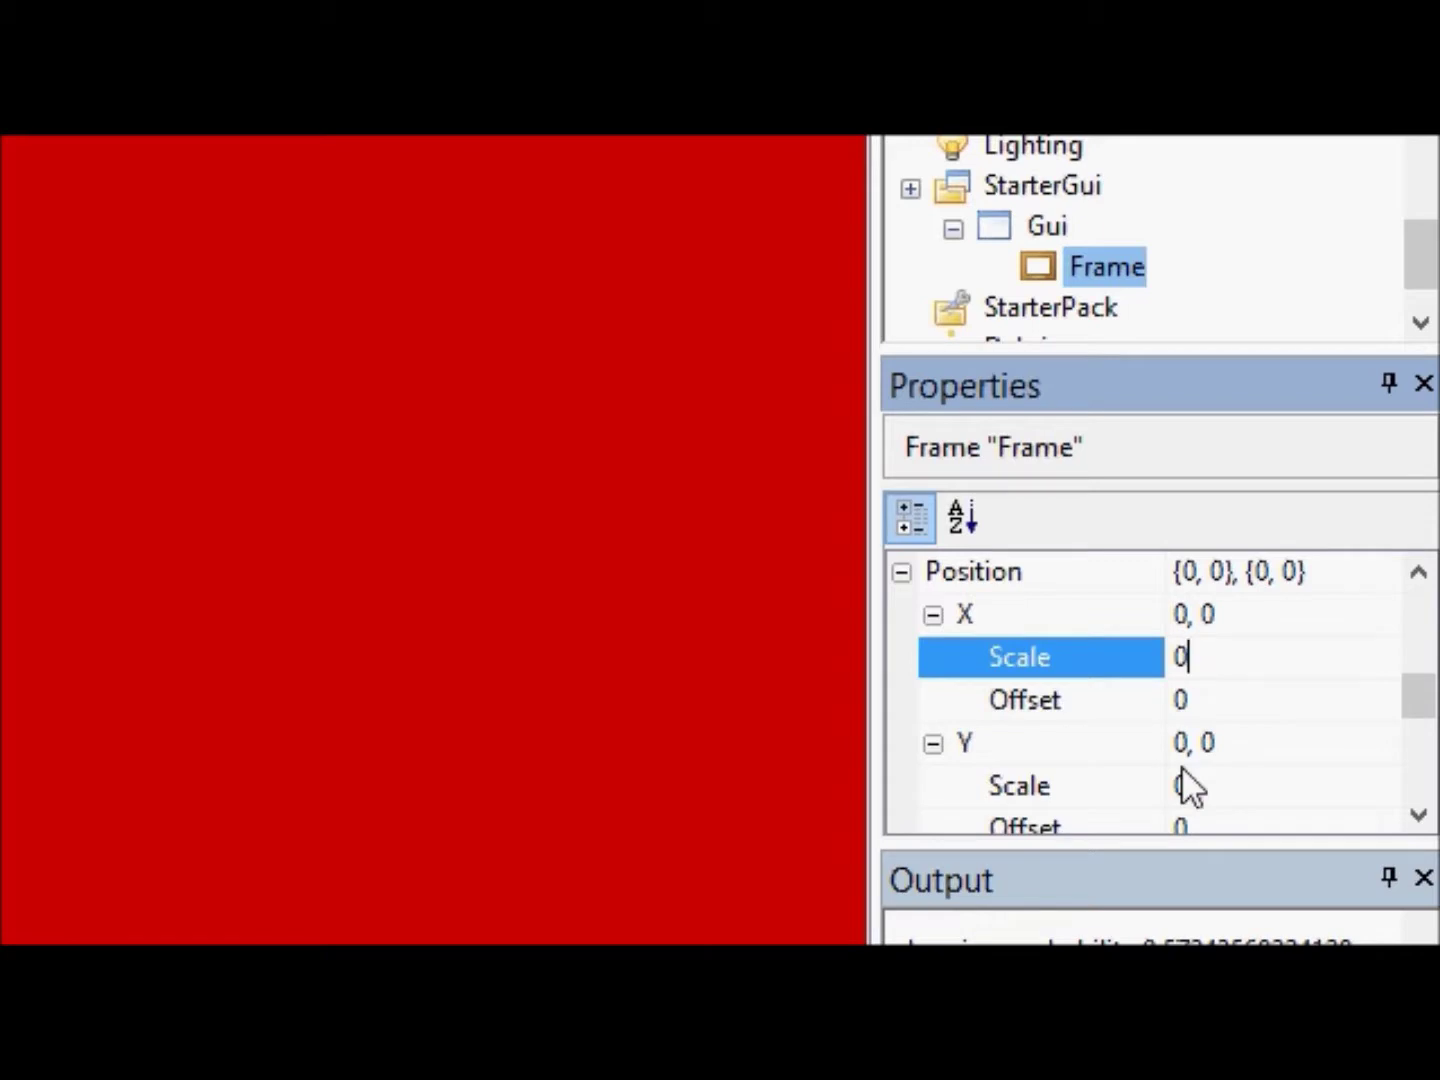
type(".20")
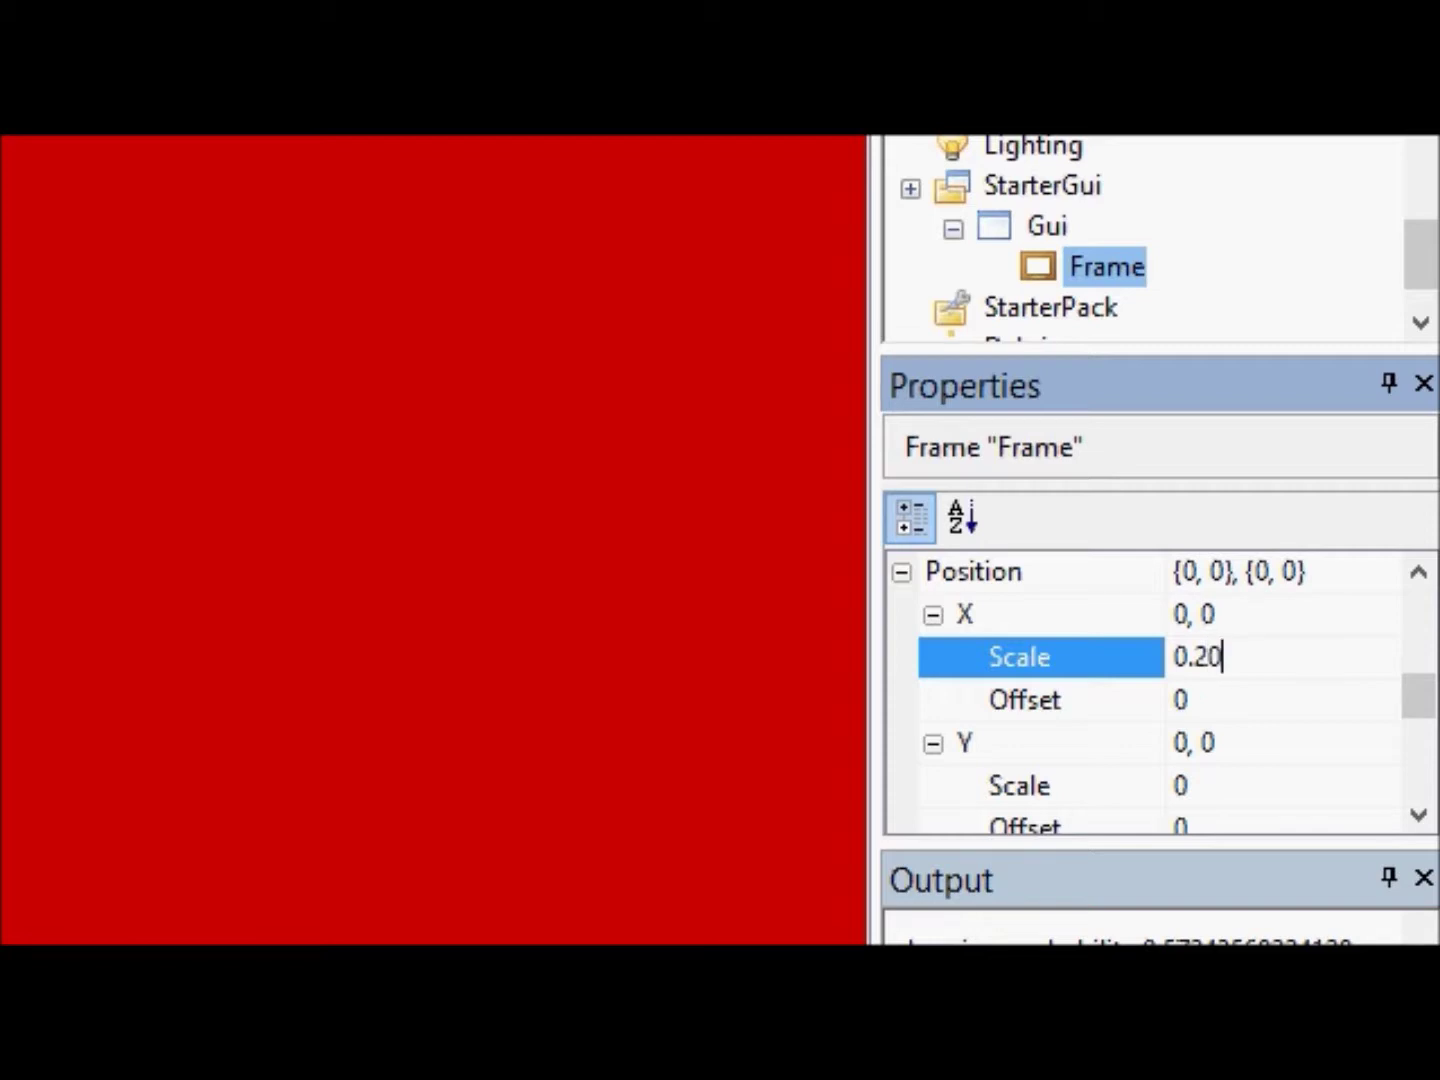
key("BackSpace")
key("BackSpace")
key("BackSpace")
key("BackSpace")
type("%")
key("BackSpace")
type("20%")
key("BackSpace")
key("Left")
key("Left")
type(".")
key("Right")
key("Right")
key("BackSpace")
key("BackSpace")
key("BackSpace")
type("1")
key("BackSpace")
type("0")
key("Return")
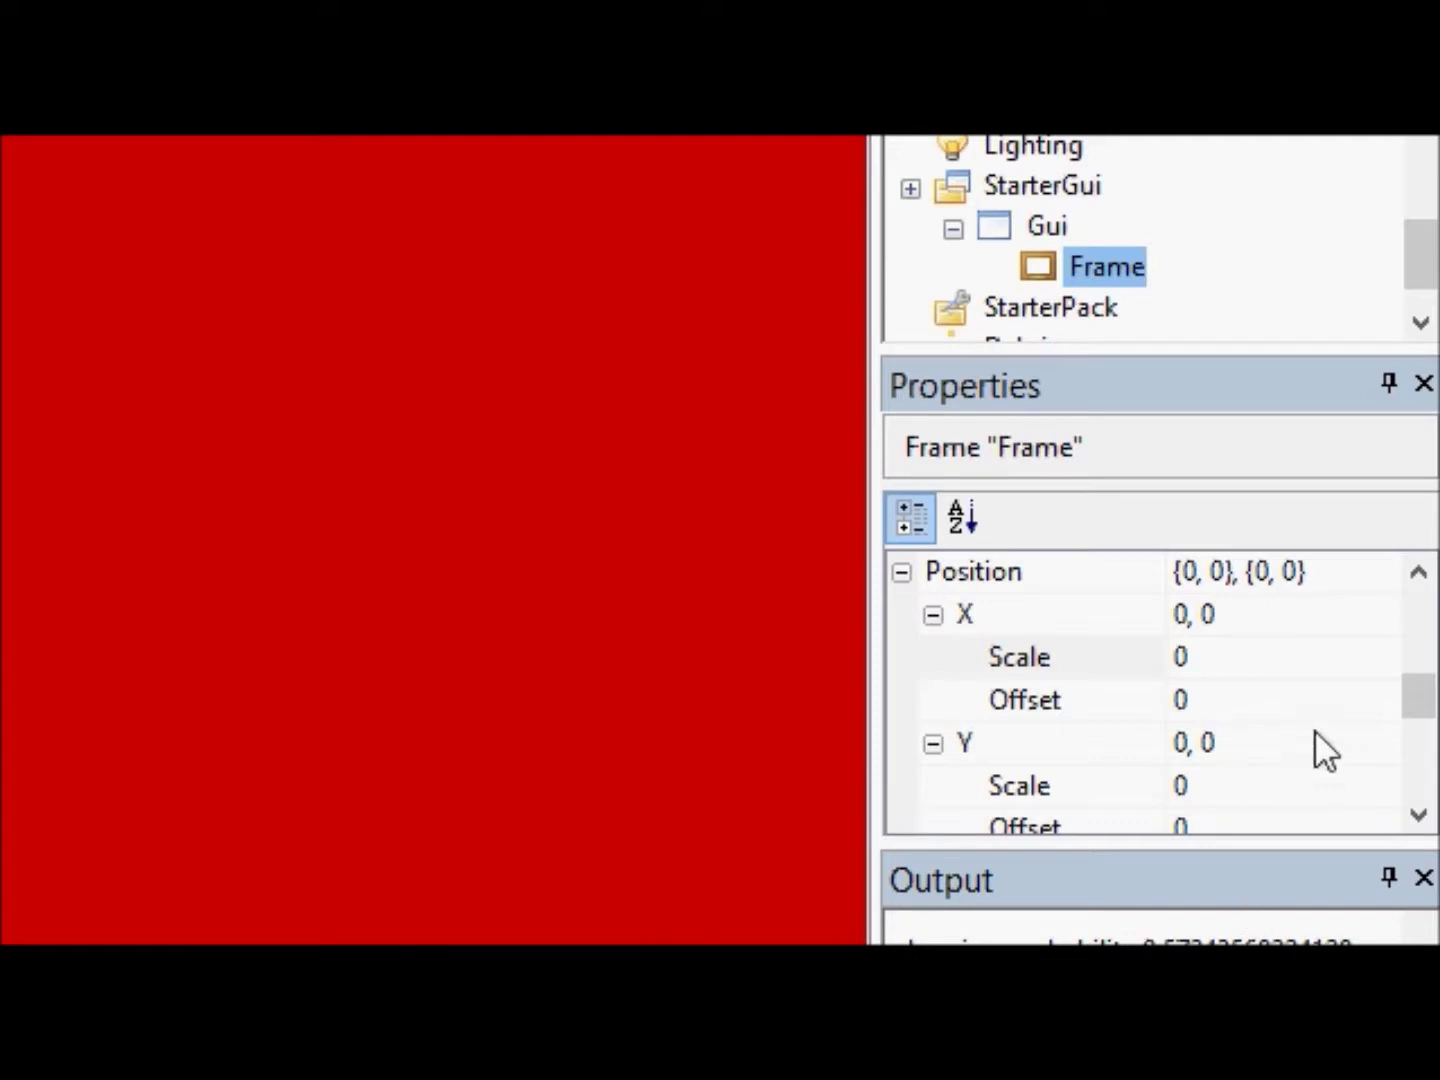
left_click(1203, 706)
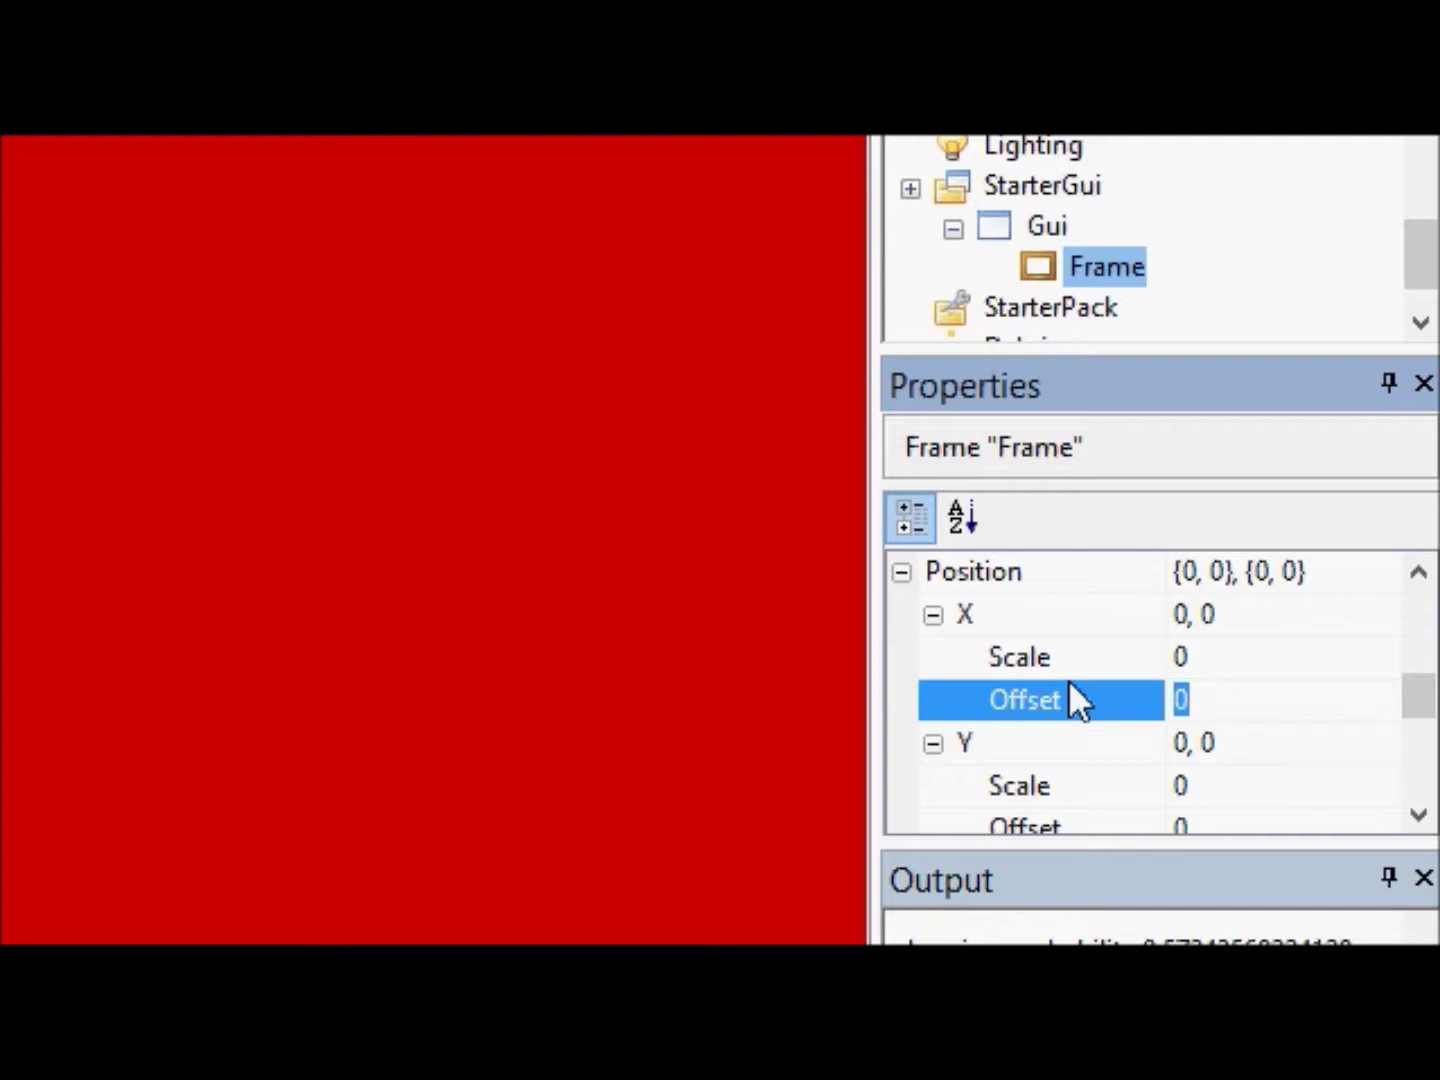
left_click(1198, 650)
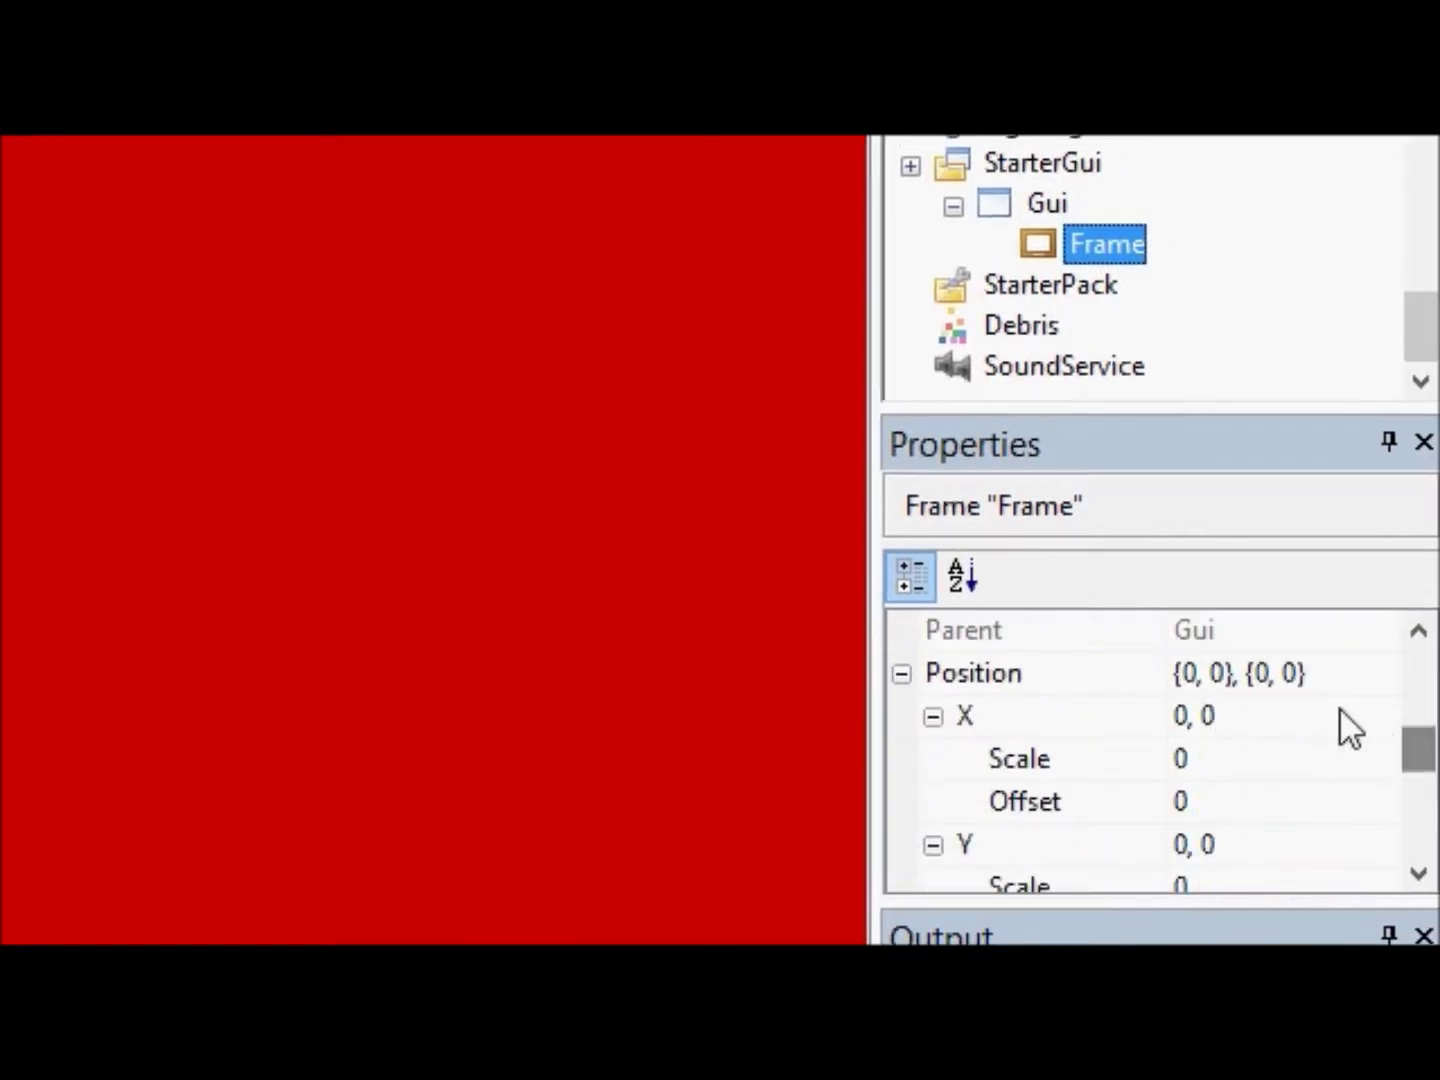
left_click(1320, 769)
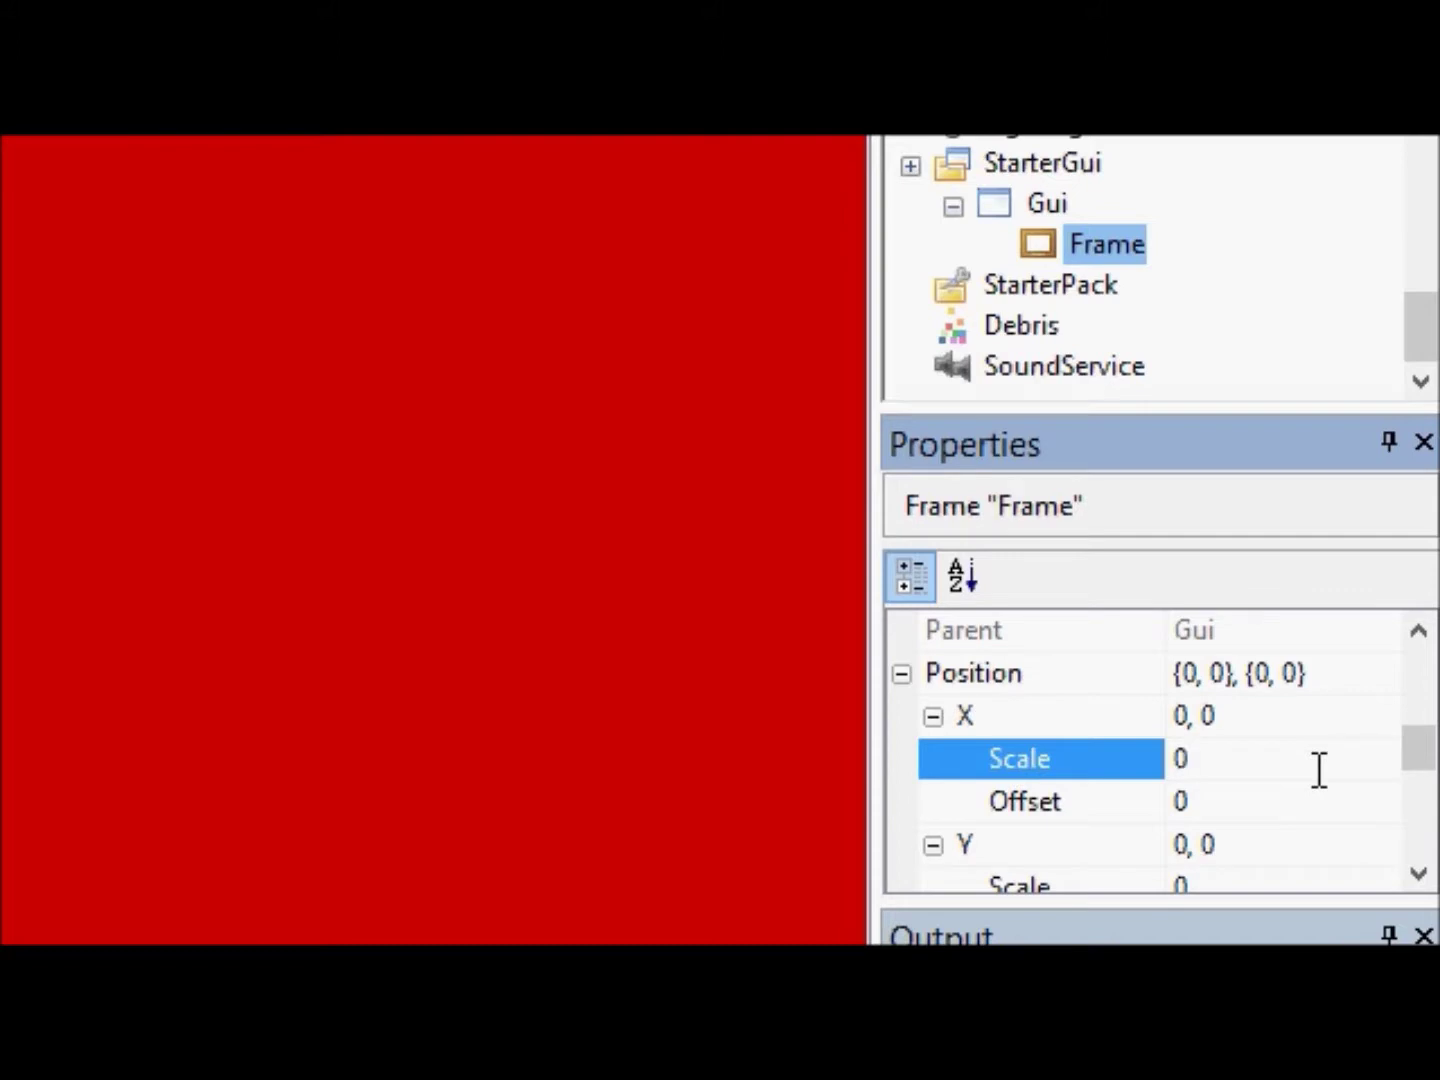
Step: Set Position X Scale to 0.5, then clear it back toward 0
key("BackSpace")
type(".5")
key("Return")
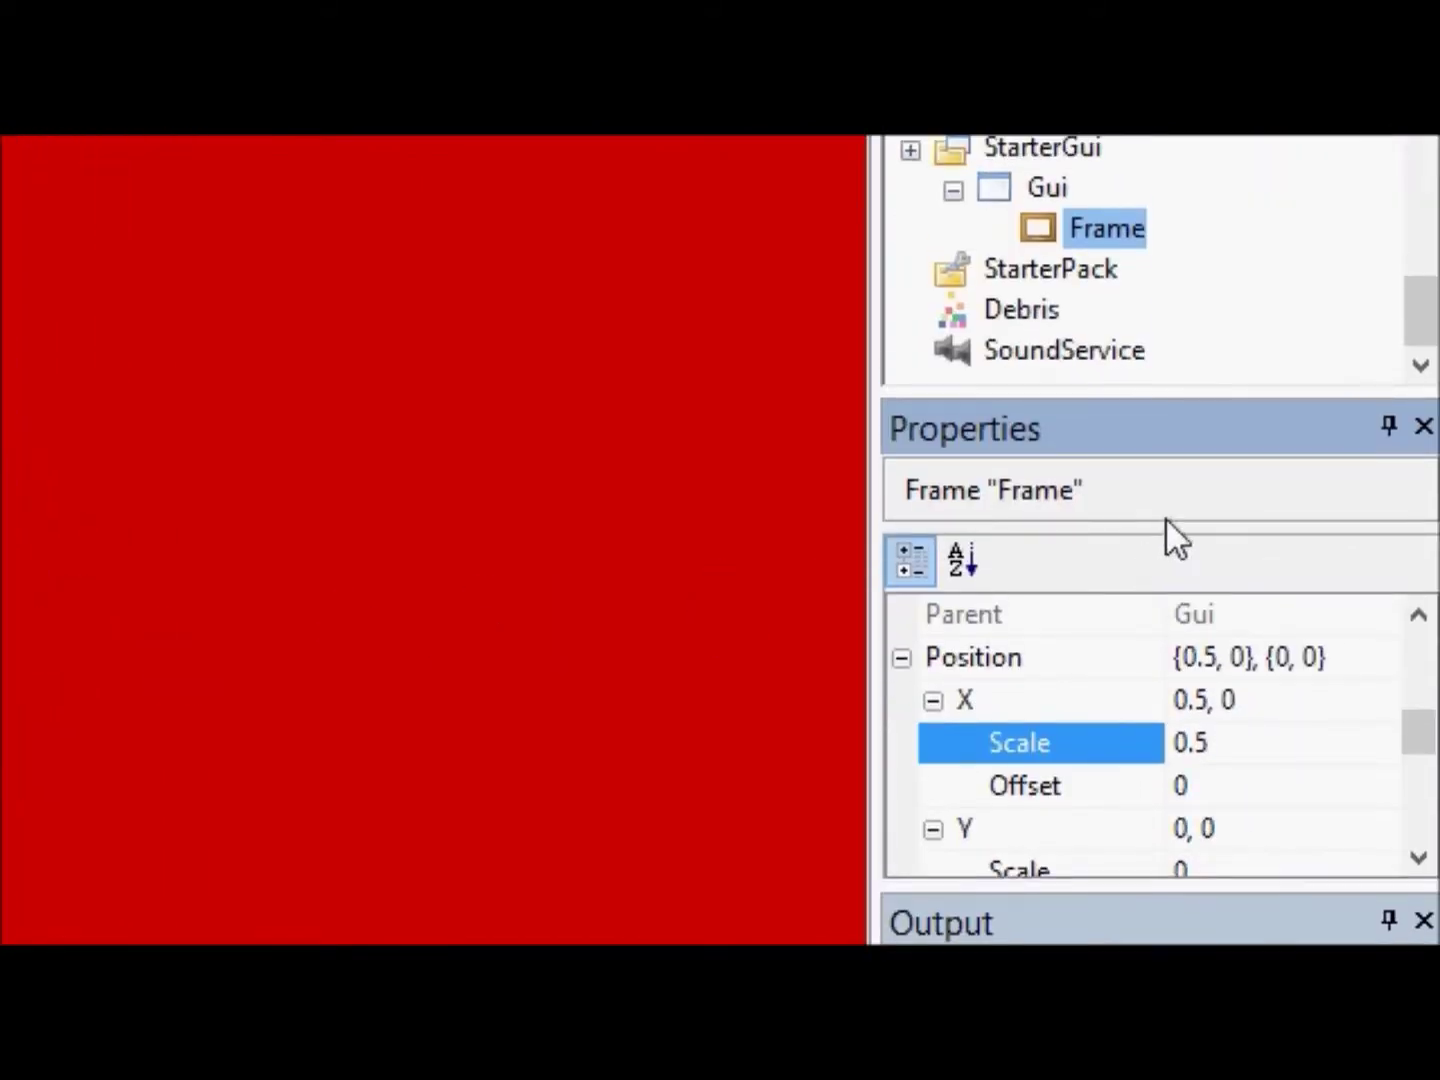
left_click(1260, 744)
key("BackSpace")
key("BackSpace")
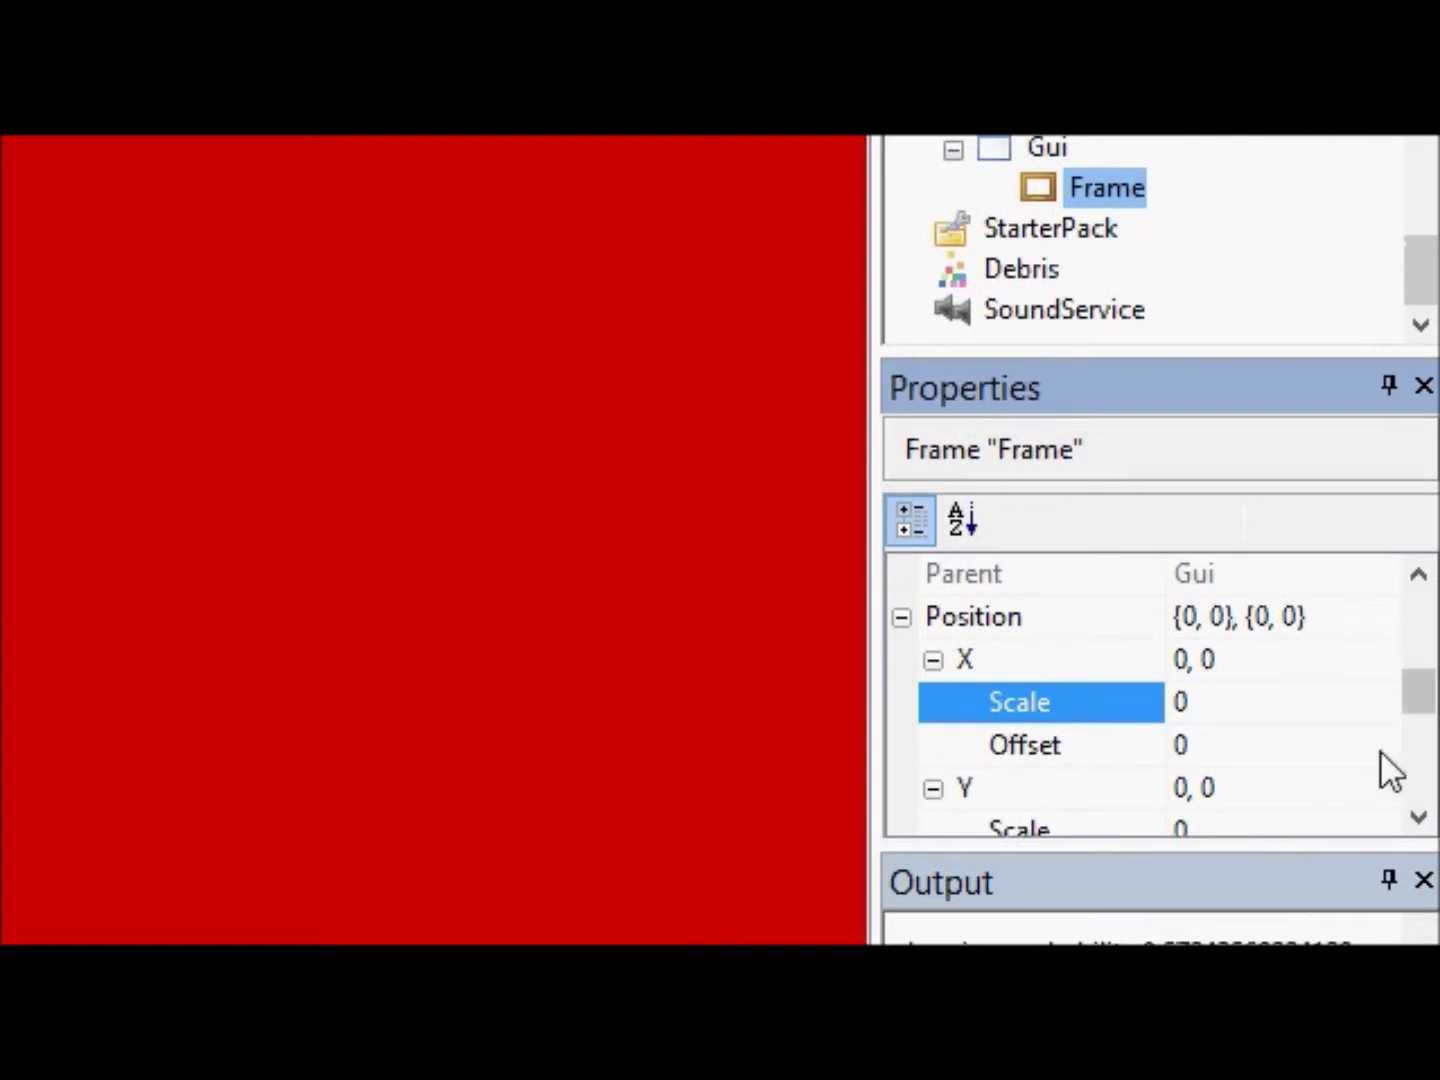
Step: Set the Frame's Position X Offset to 50 pixels
left_click(1373, 842)
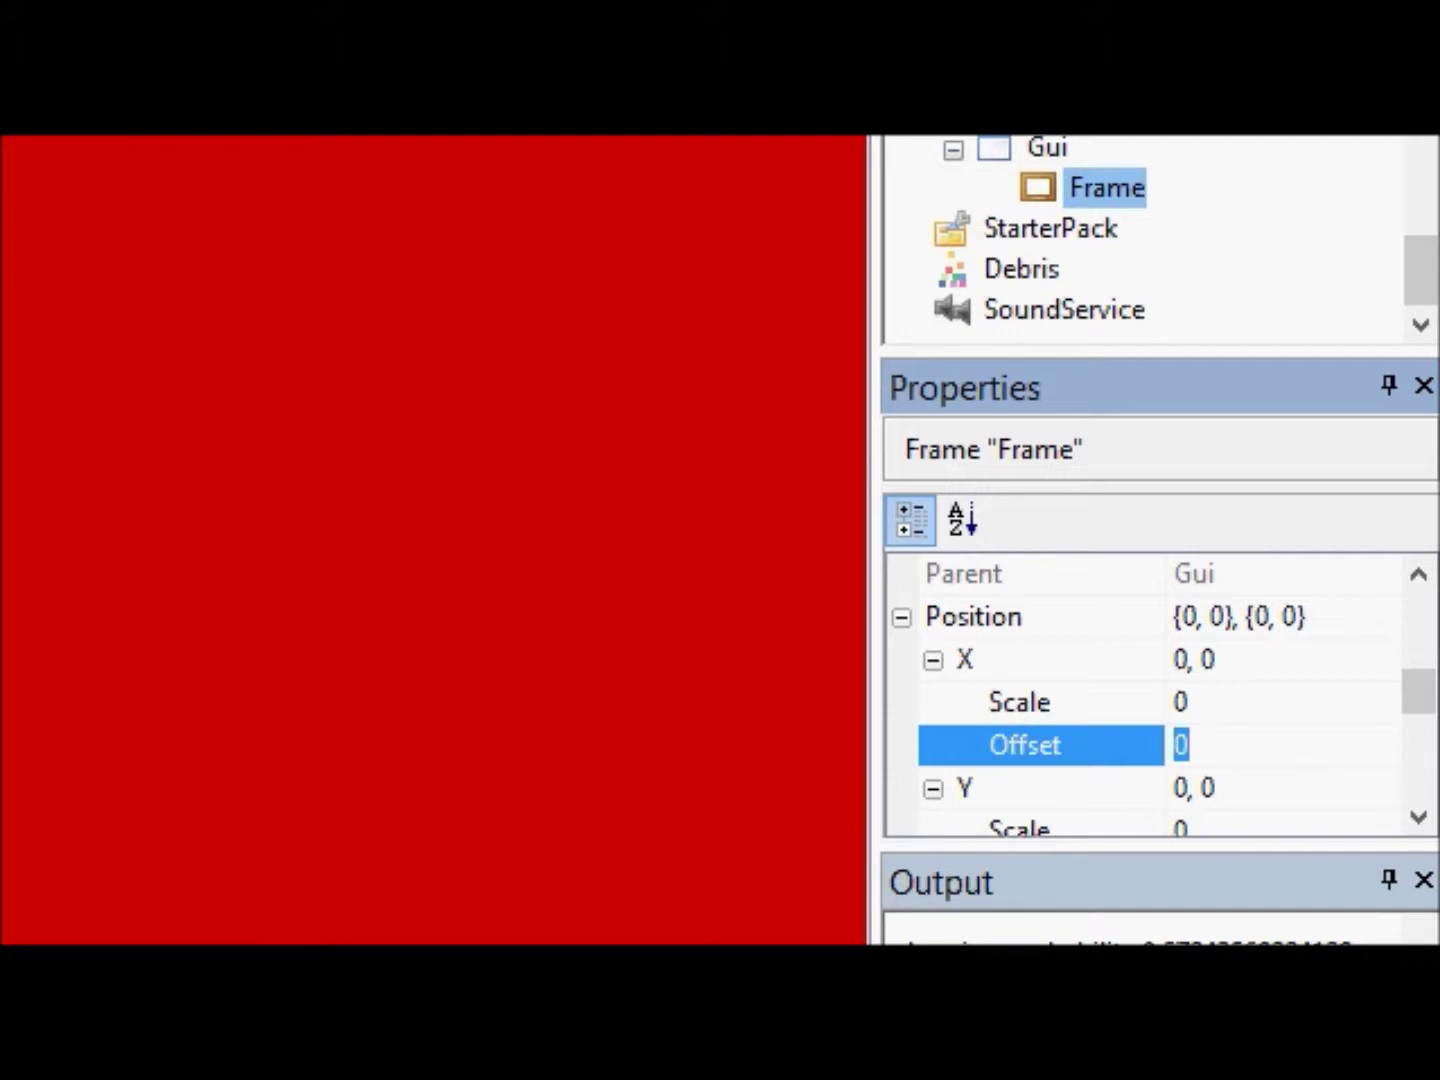
key("BackSpace")
type(".5")
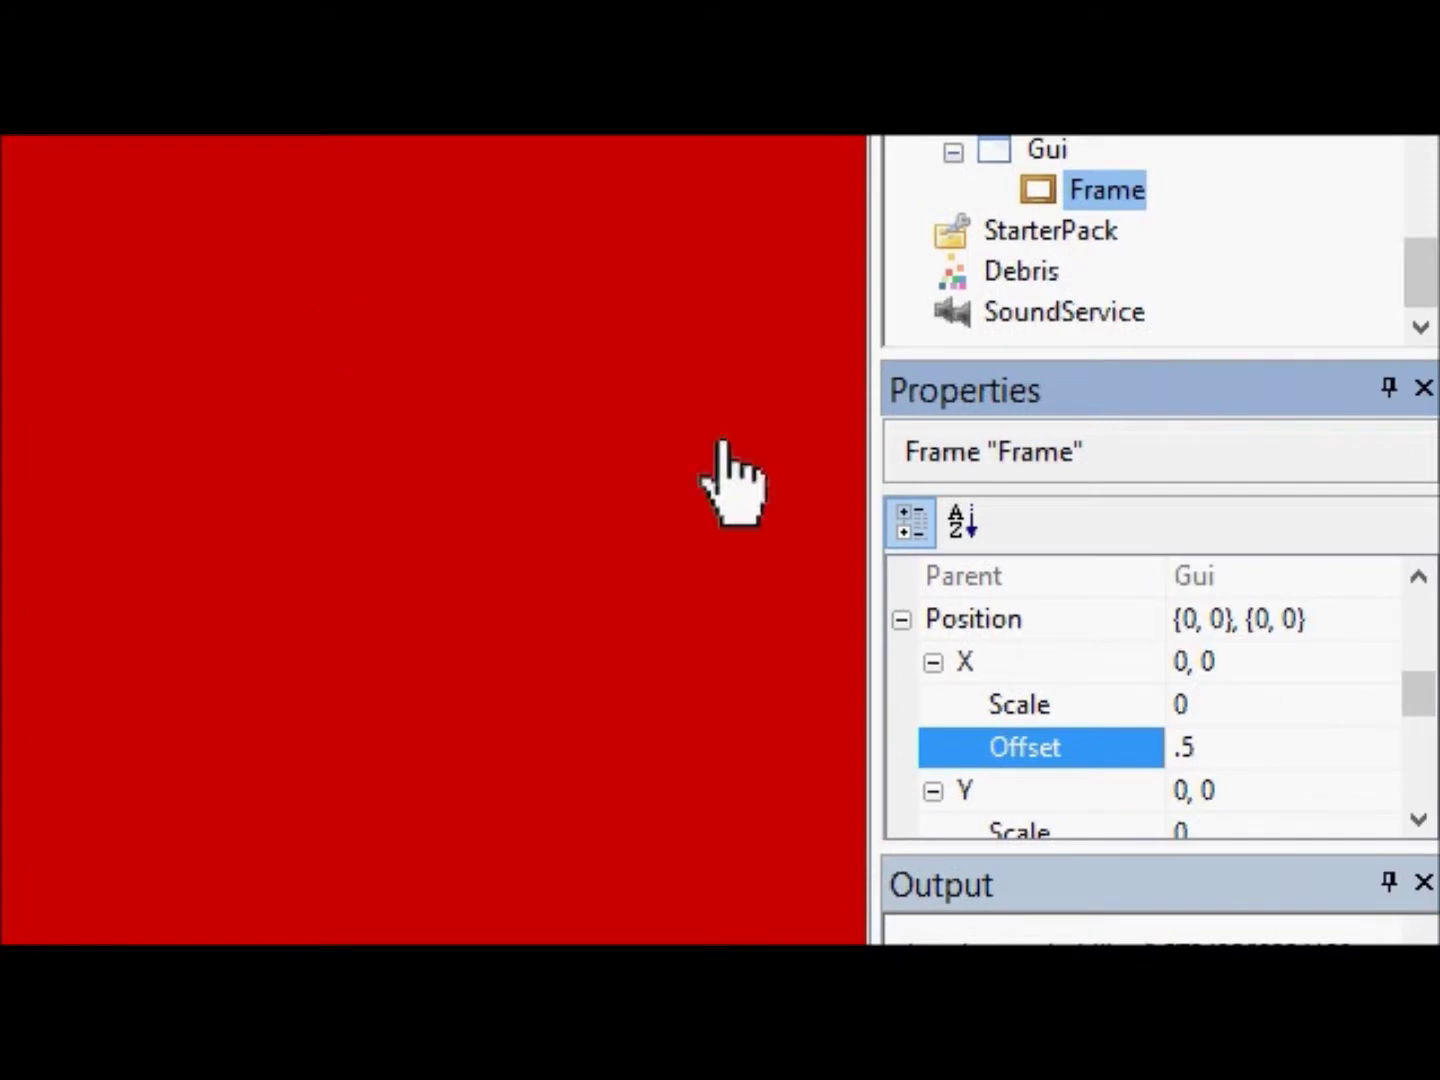
left_click(1186, 745)
type("50")
key("Return")
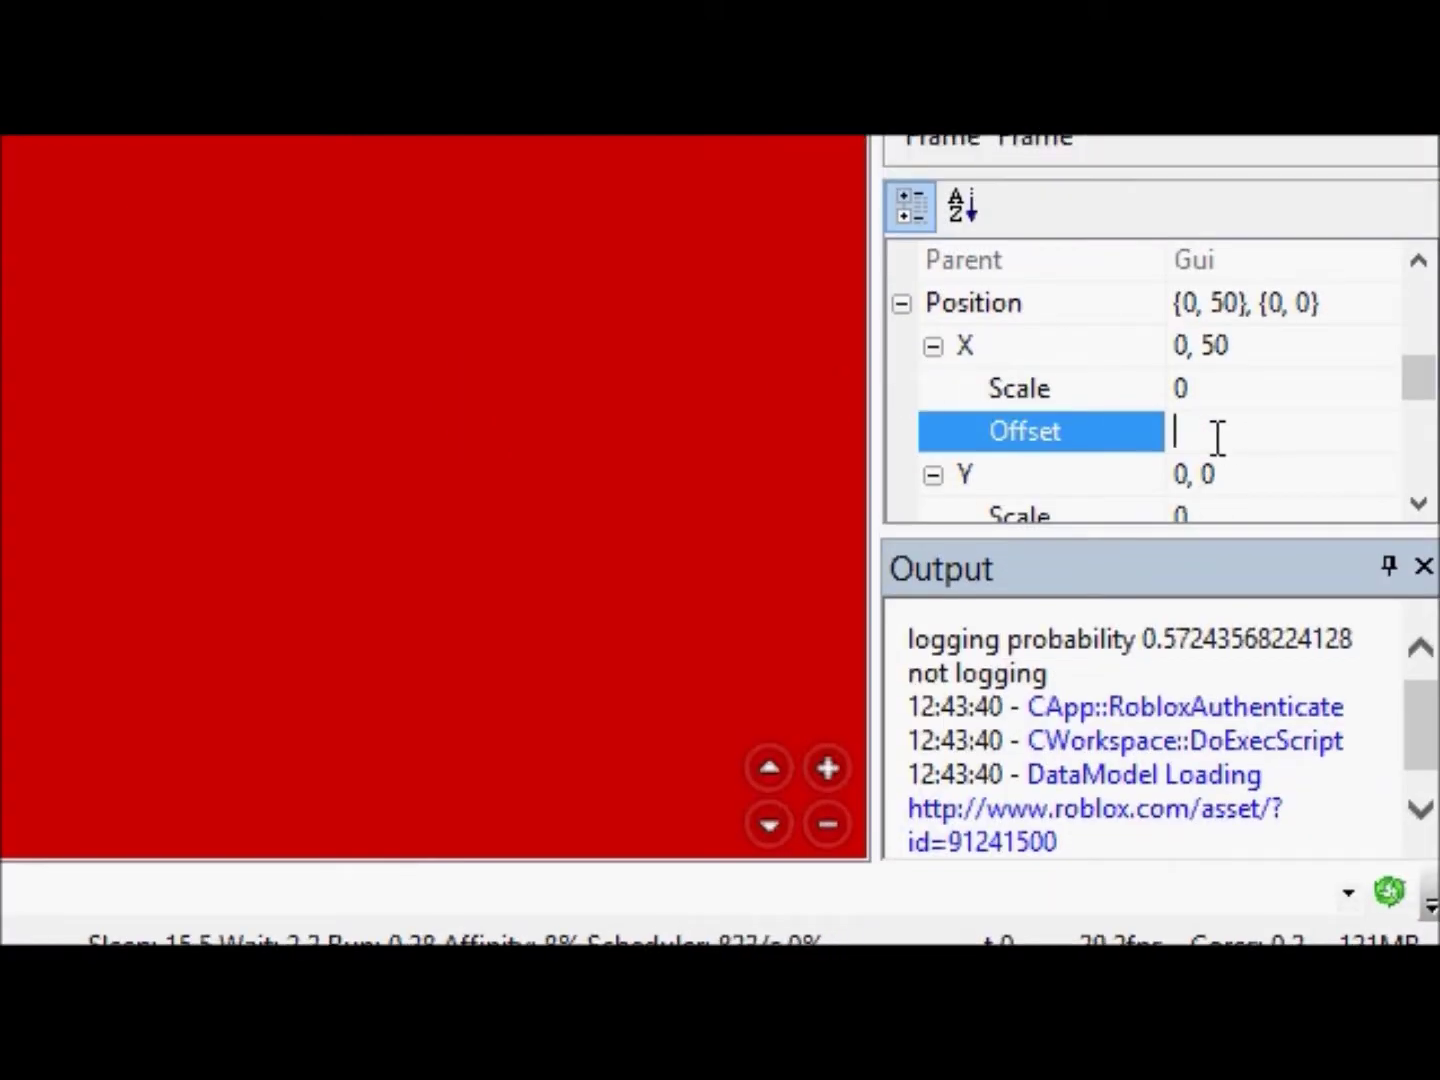
Step: Reset the Position X Offset to 0
type("00")
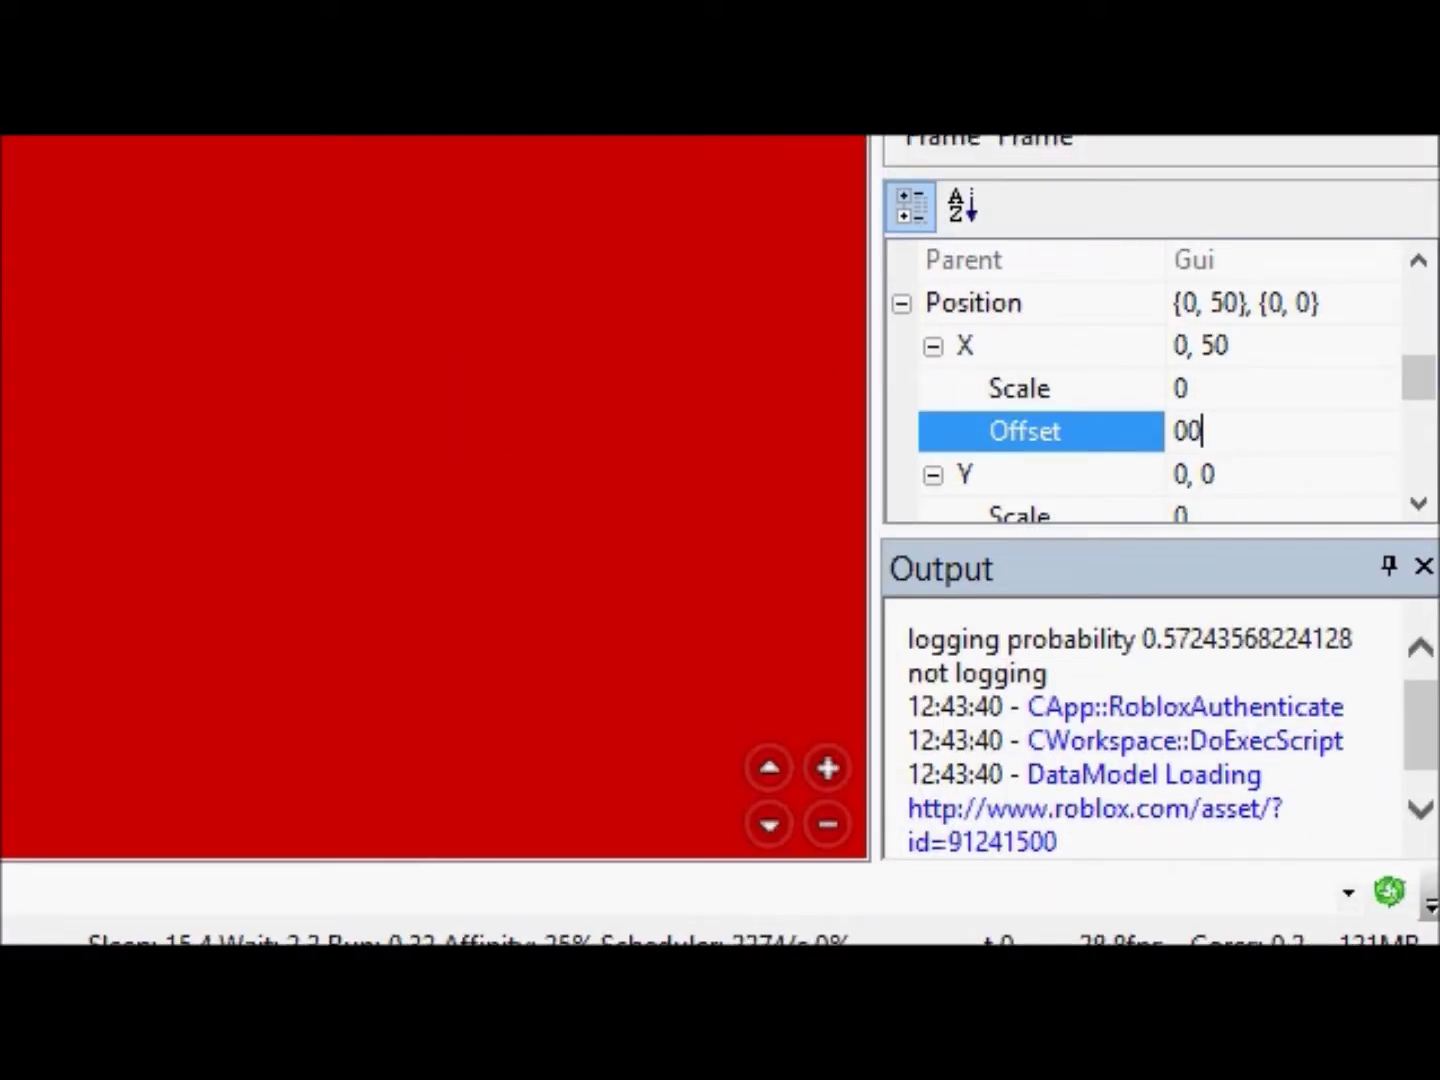
key("BackSpace")
key("Return")
left_click(1205, 388)
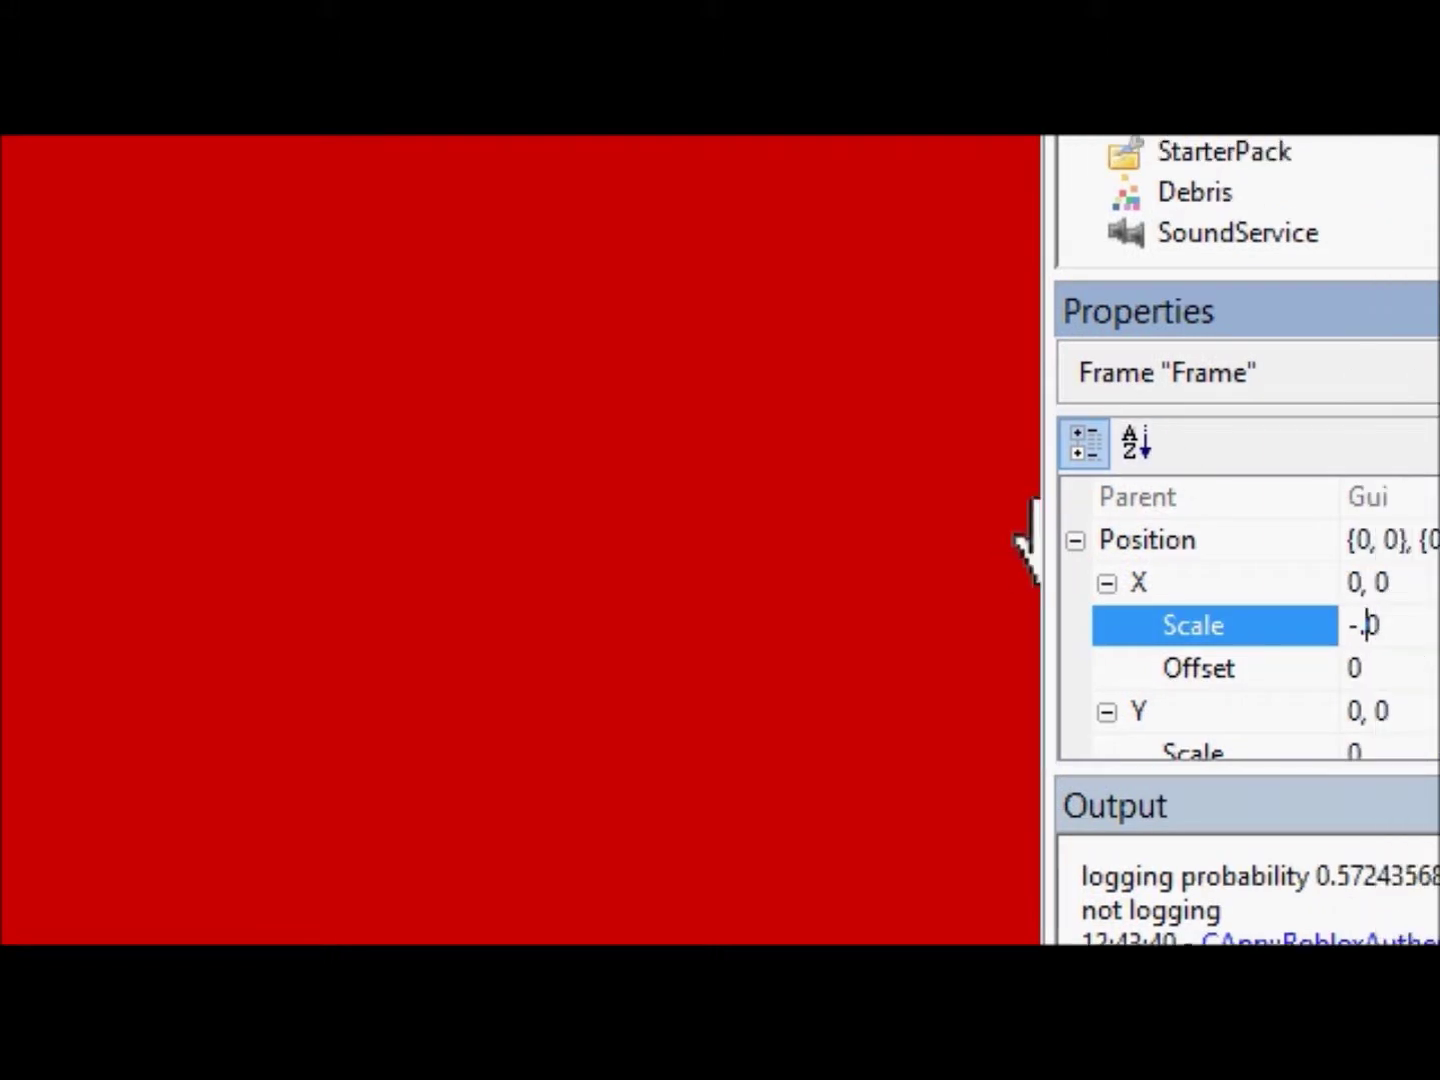
Step: Set Position X Scale to -0.02 and X Offset to 50
type("2")
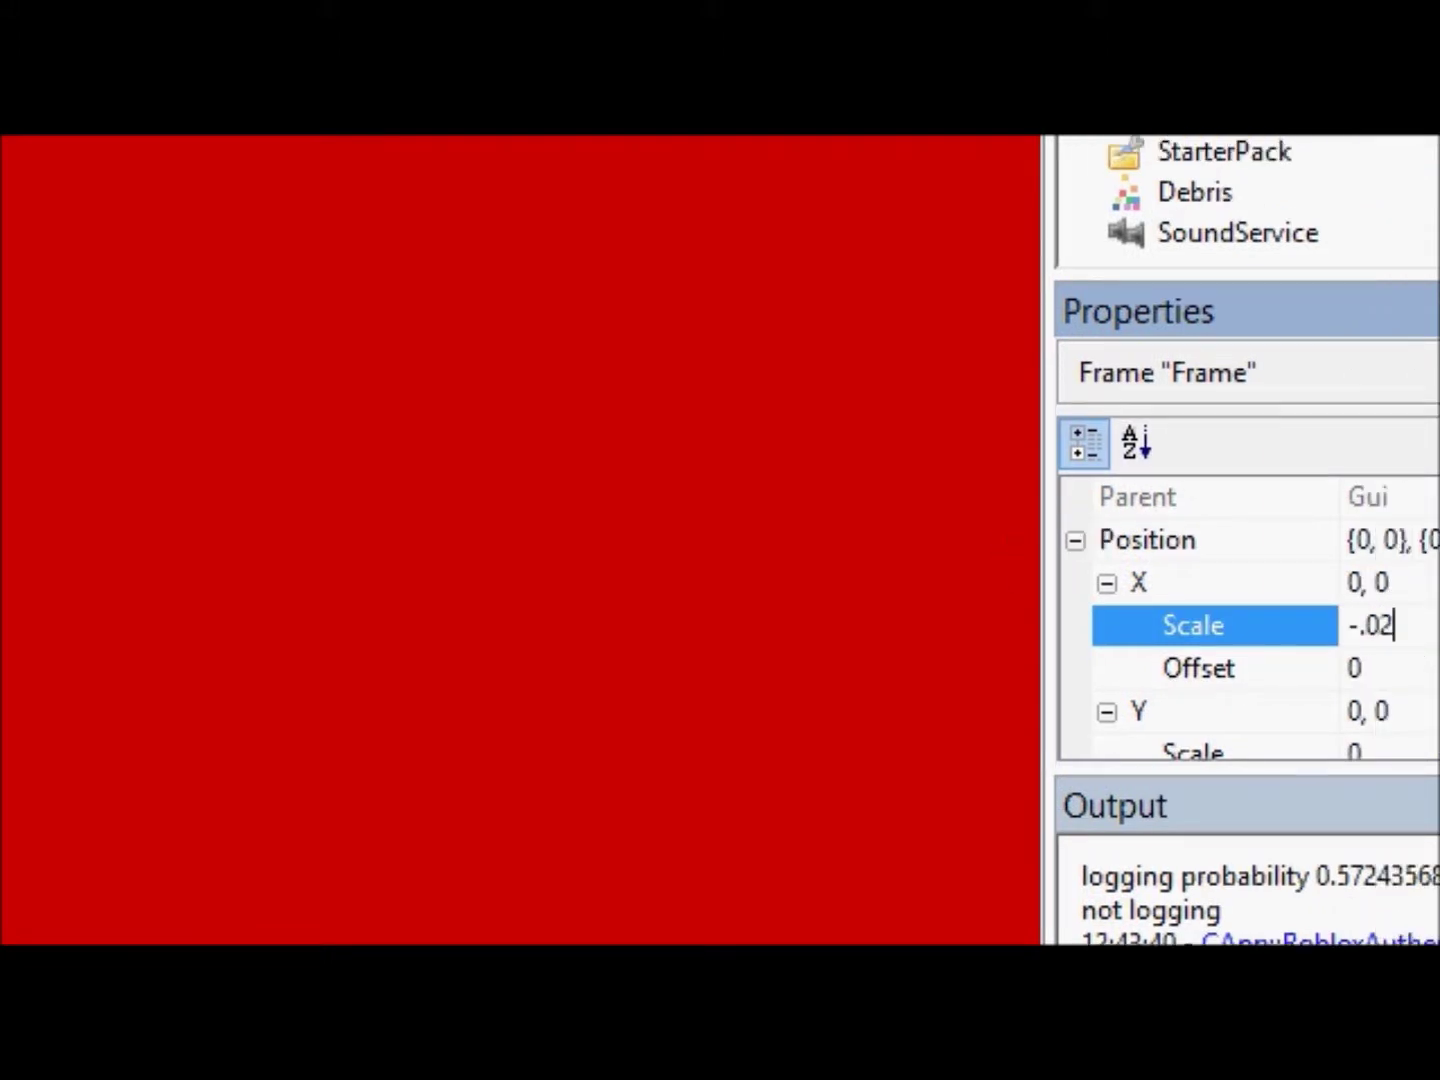
key("Return")
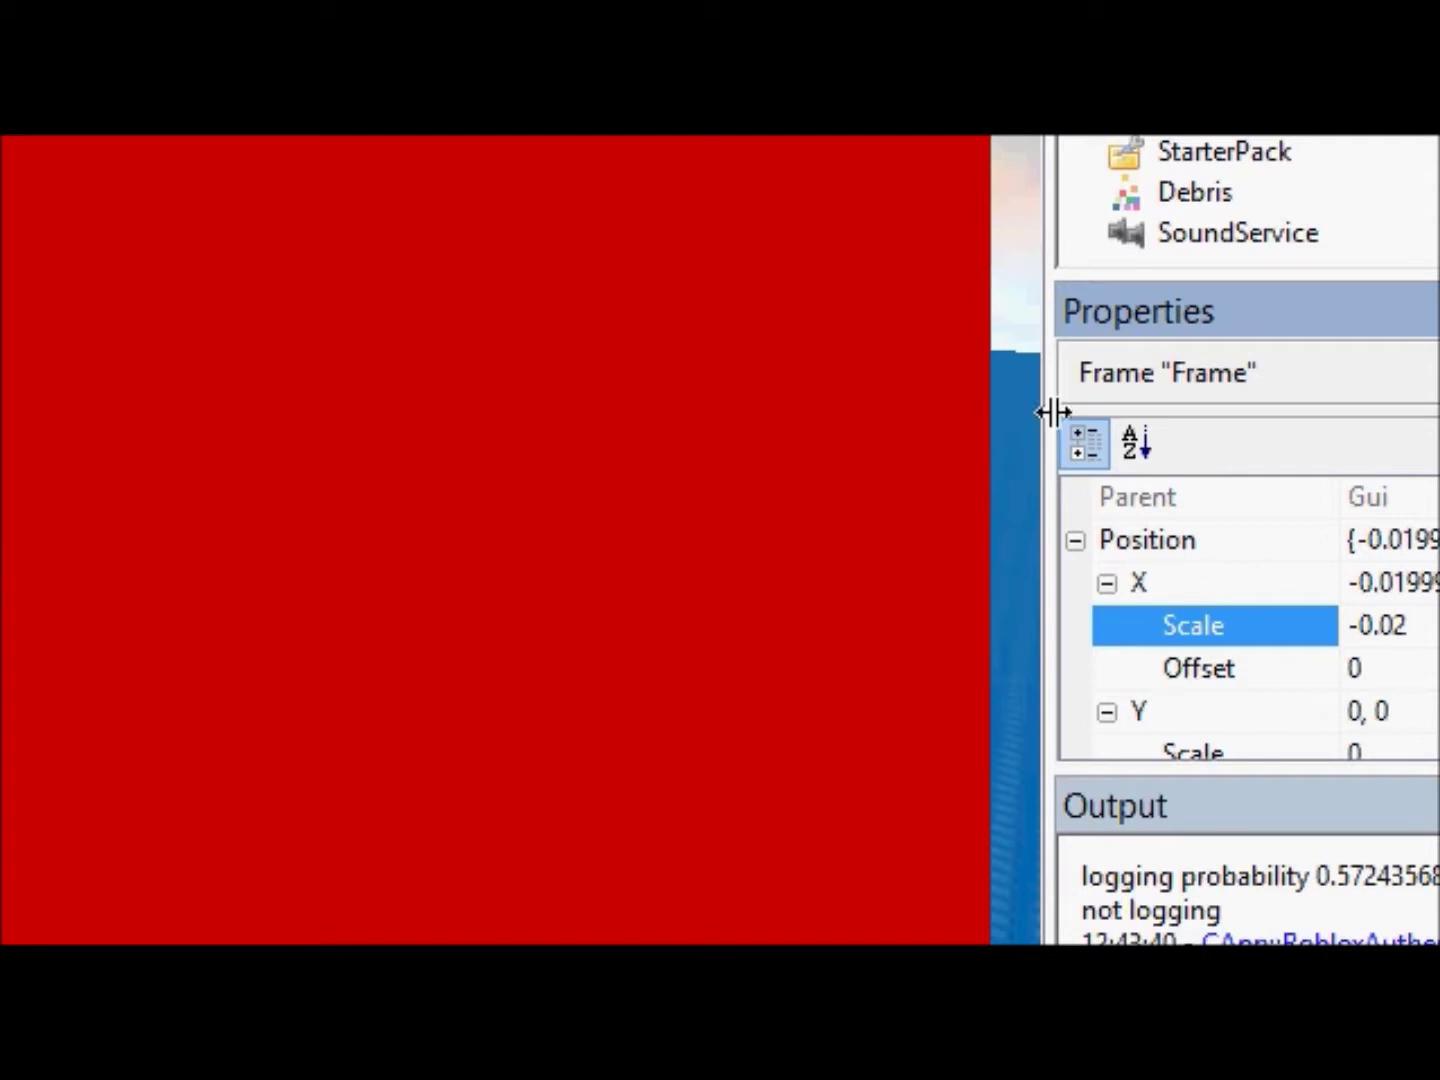
left_click(1376, 667)
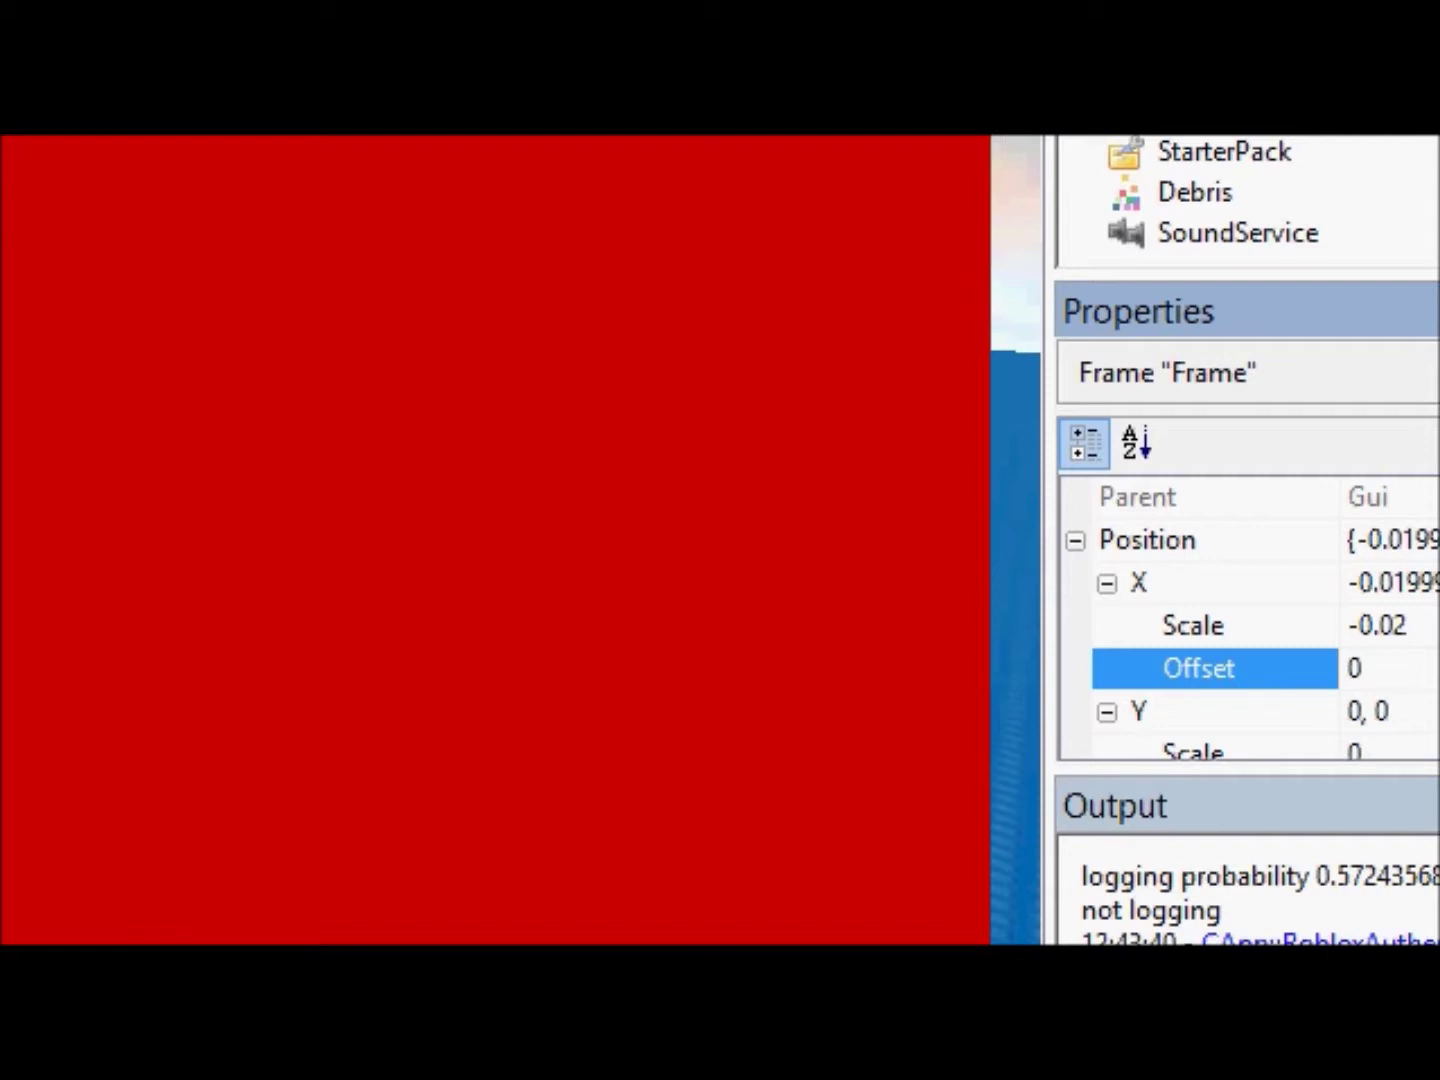
type("50")
key("BackSpace")
key("Return")
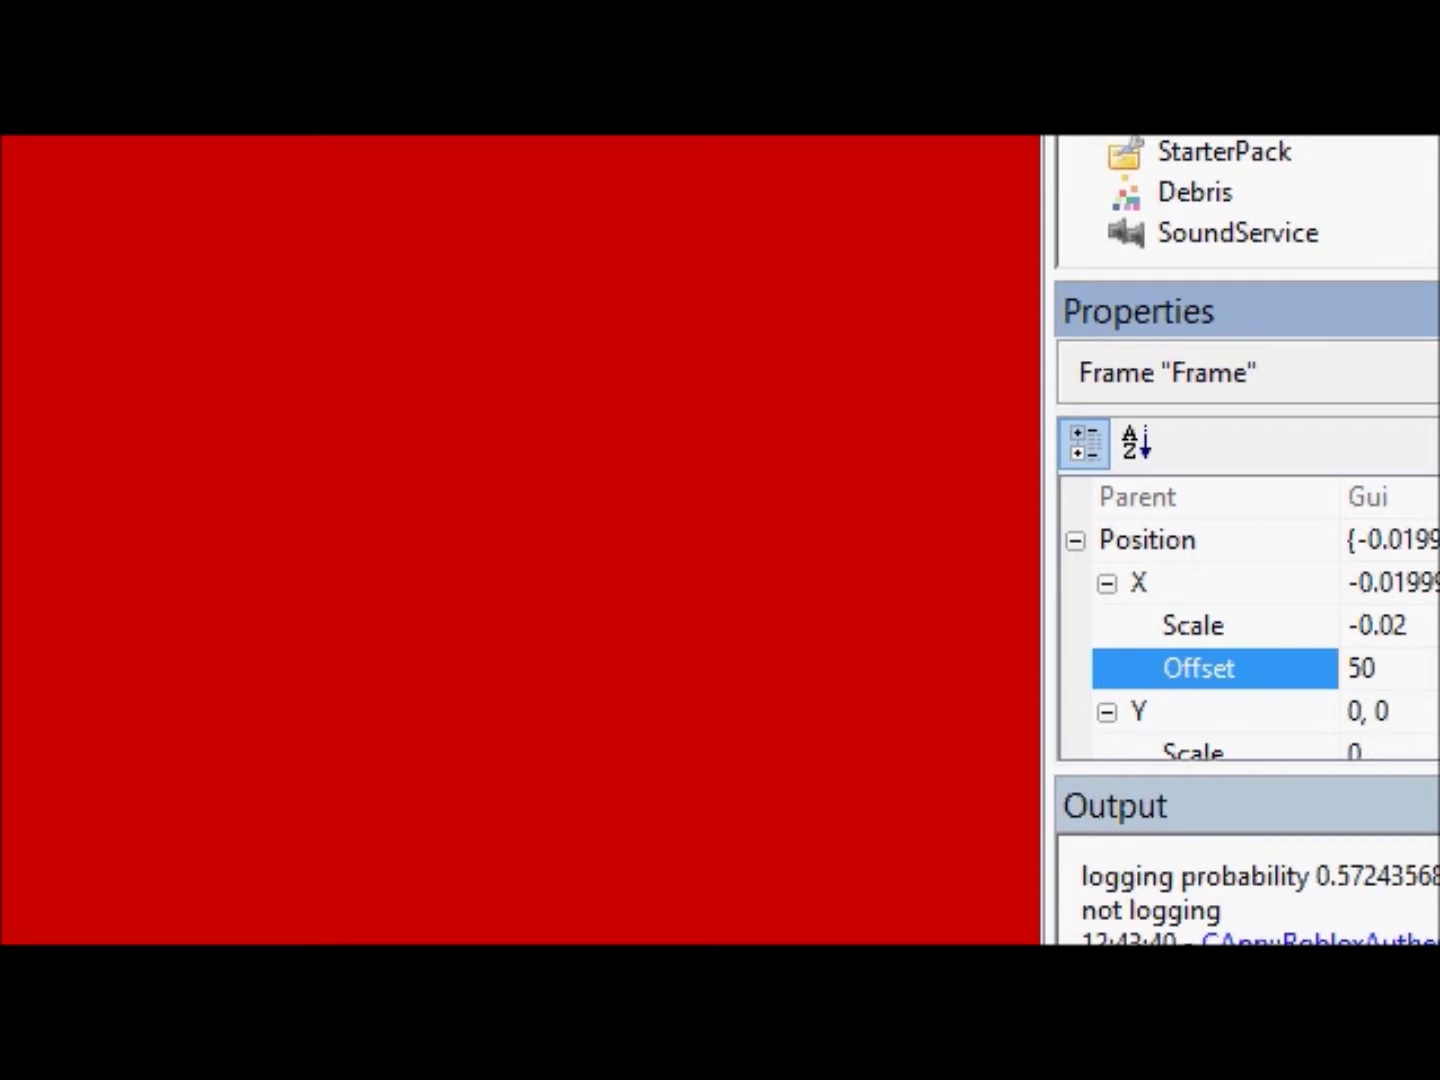
Step: Return both Position X Scale and X Offset to 0, giving {0, 0}, {0, 0}
left_click(1428, 622)
key("BackSpace")
key("BackSpace")
key("BackSpace")
key("BackSpace")
key("BackSpace")
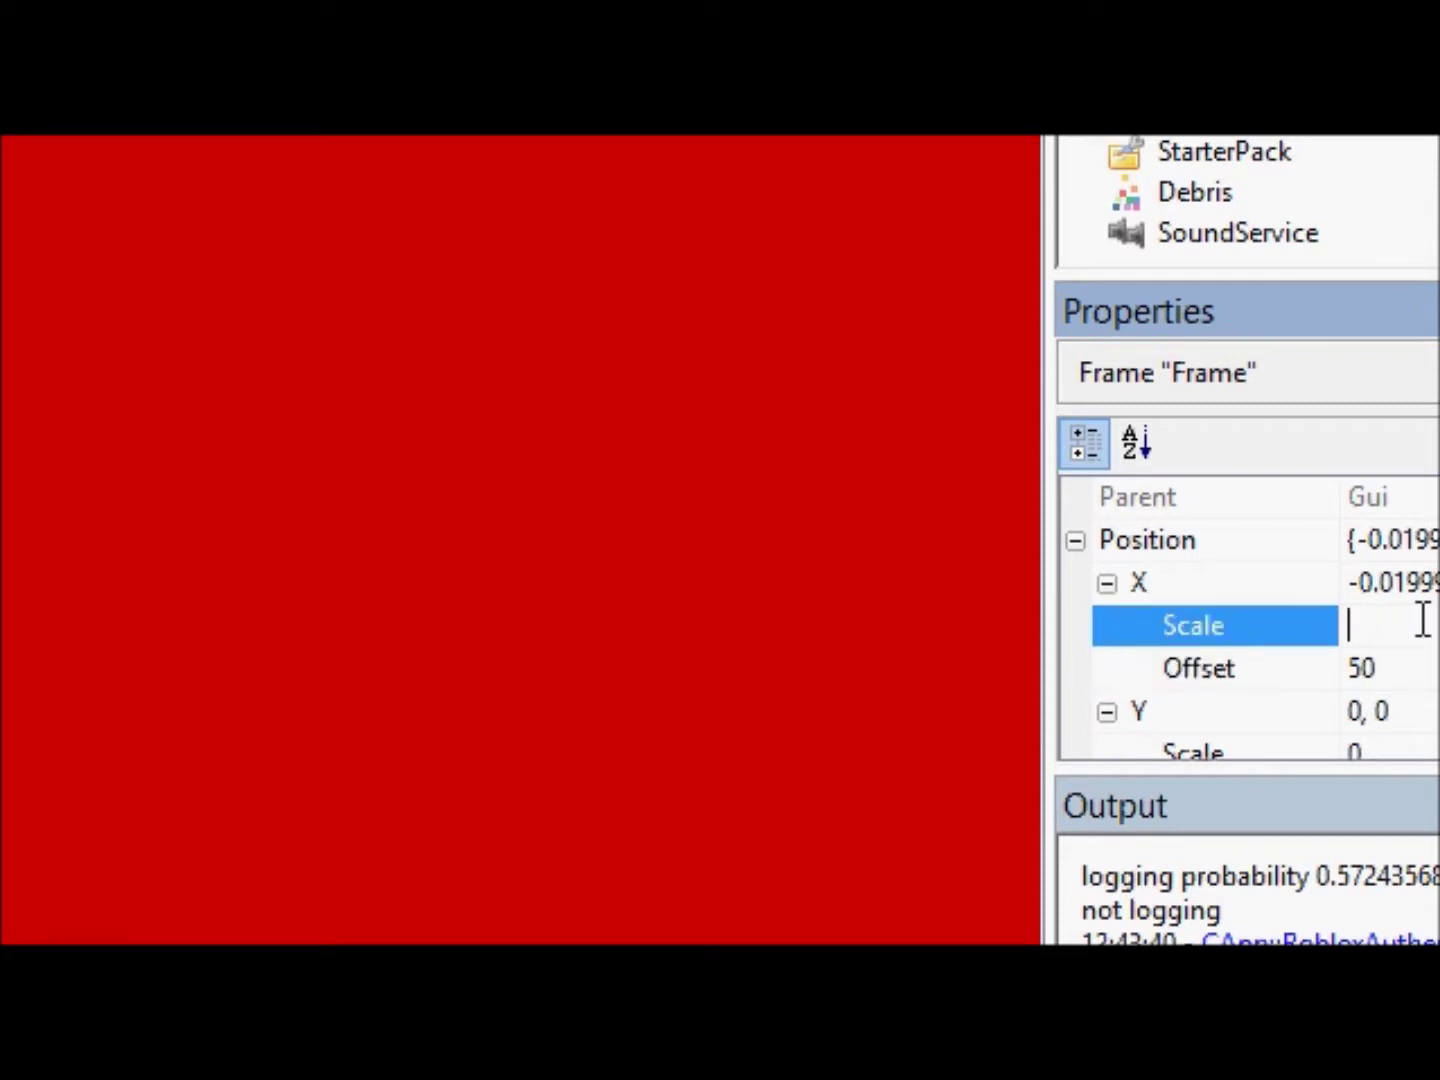
type("0")
key("Return")
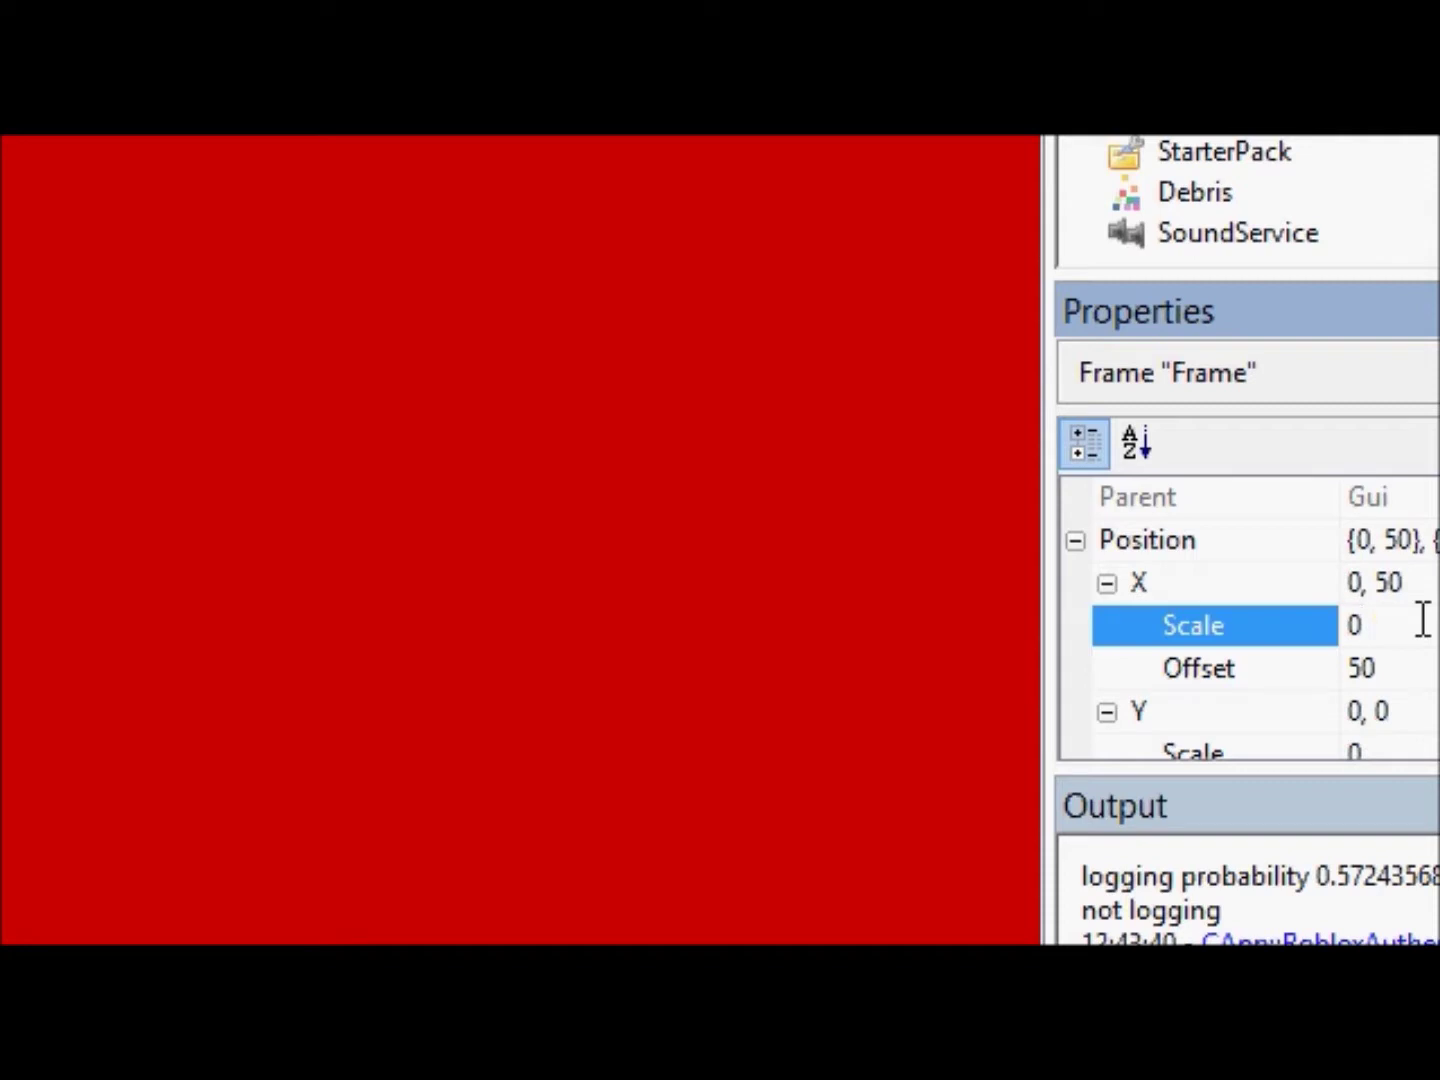
left_click(1376, 665)
key("BackSpace")
key("BackSpace")
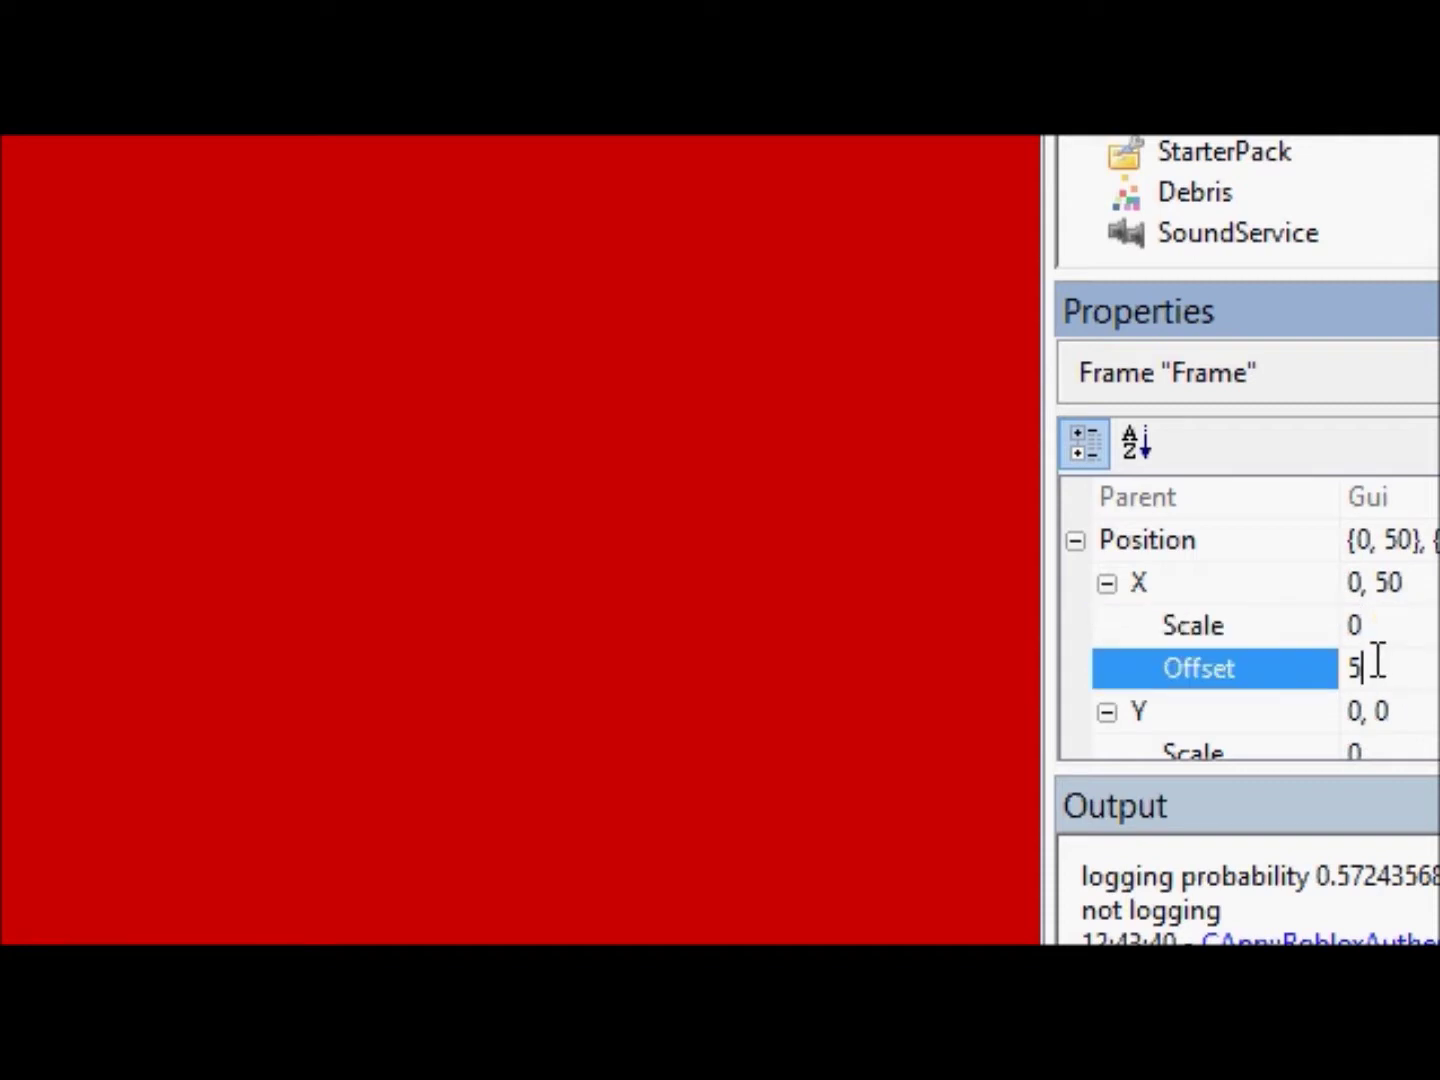
type("0")
key("Return")
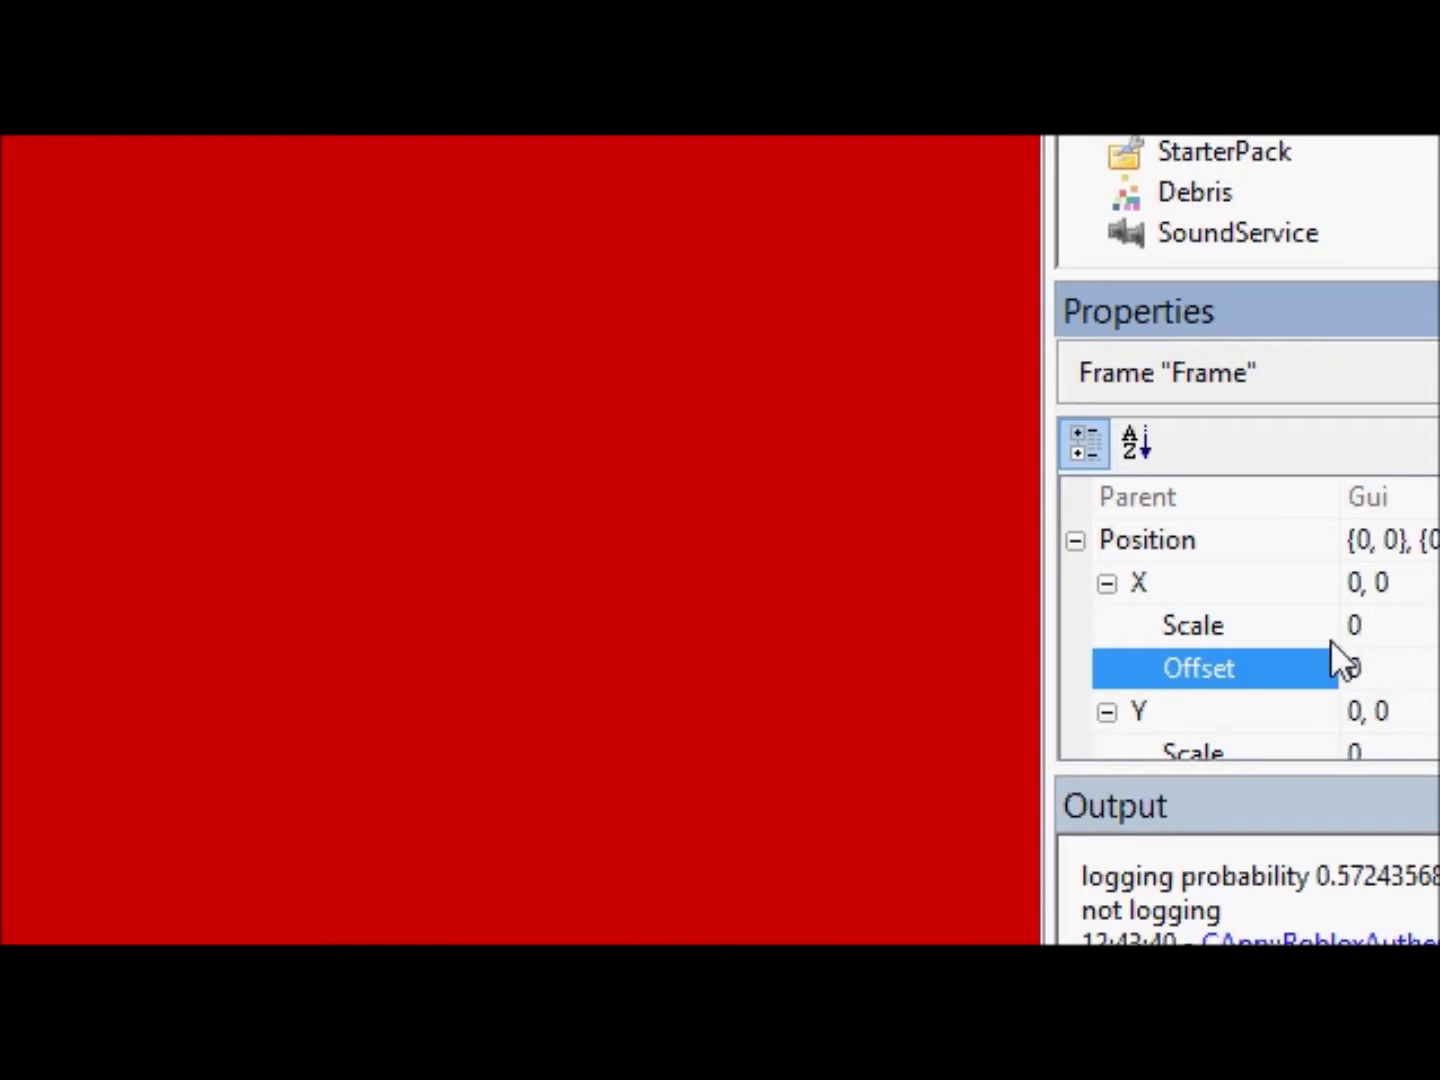
scroll(1343, 644, "down", 1)
left_click(1318, 546)
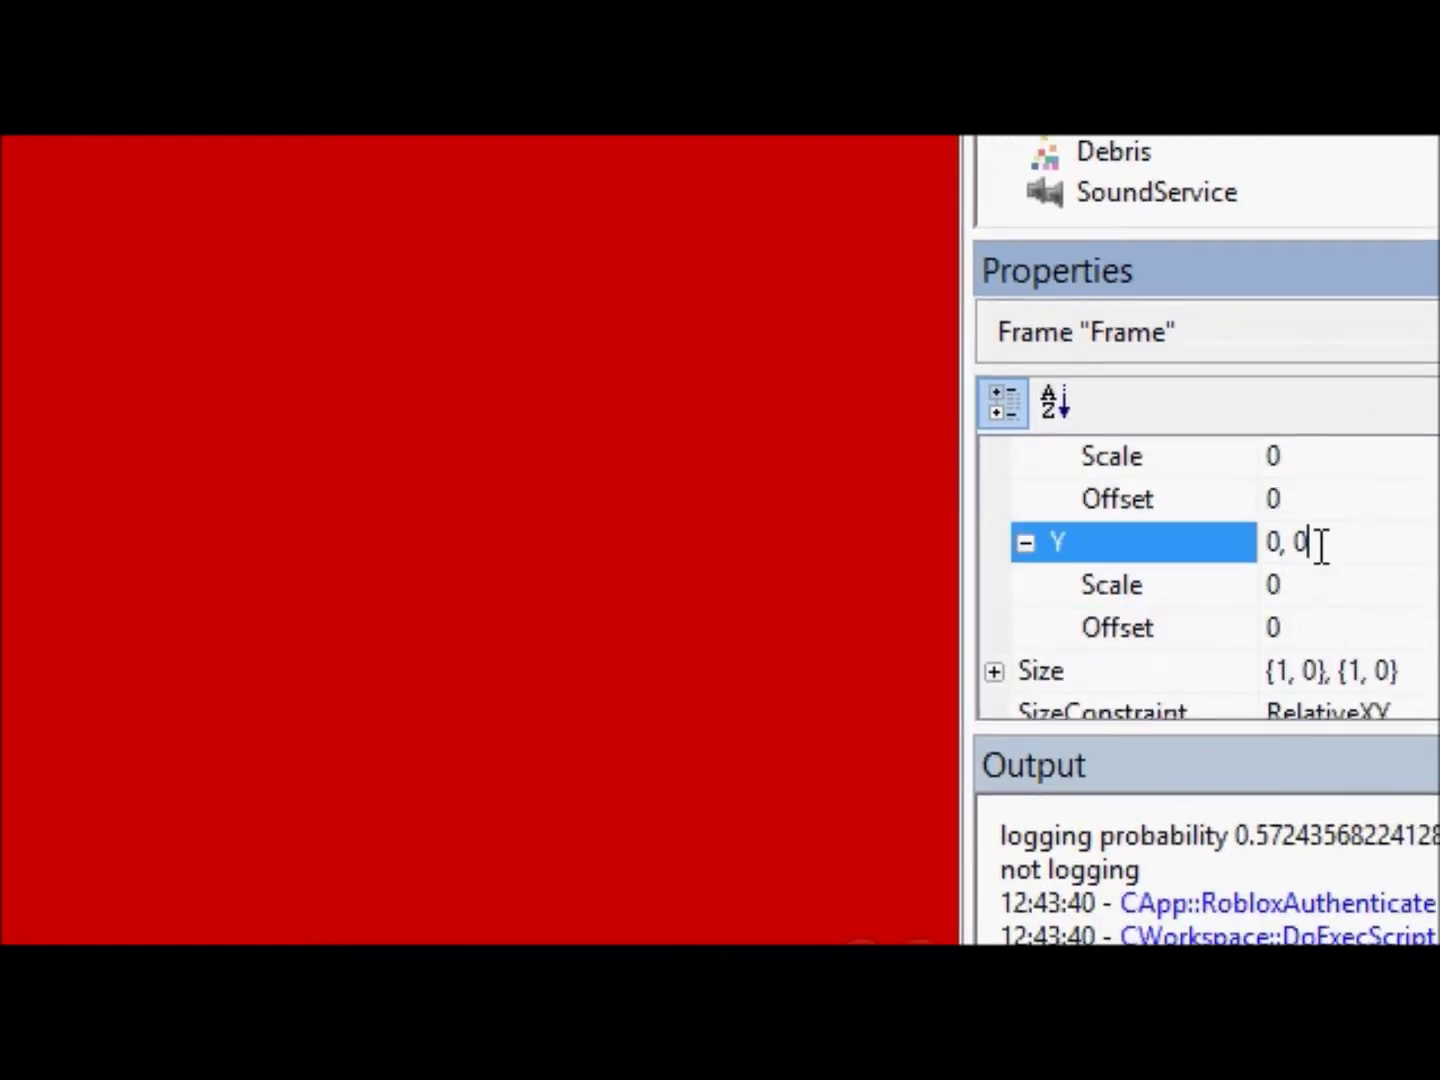
left_click_drag(1319, 546, 1240, 560)
left_click(1294, 592)
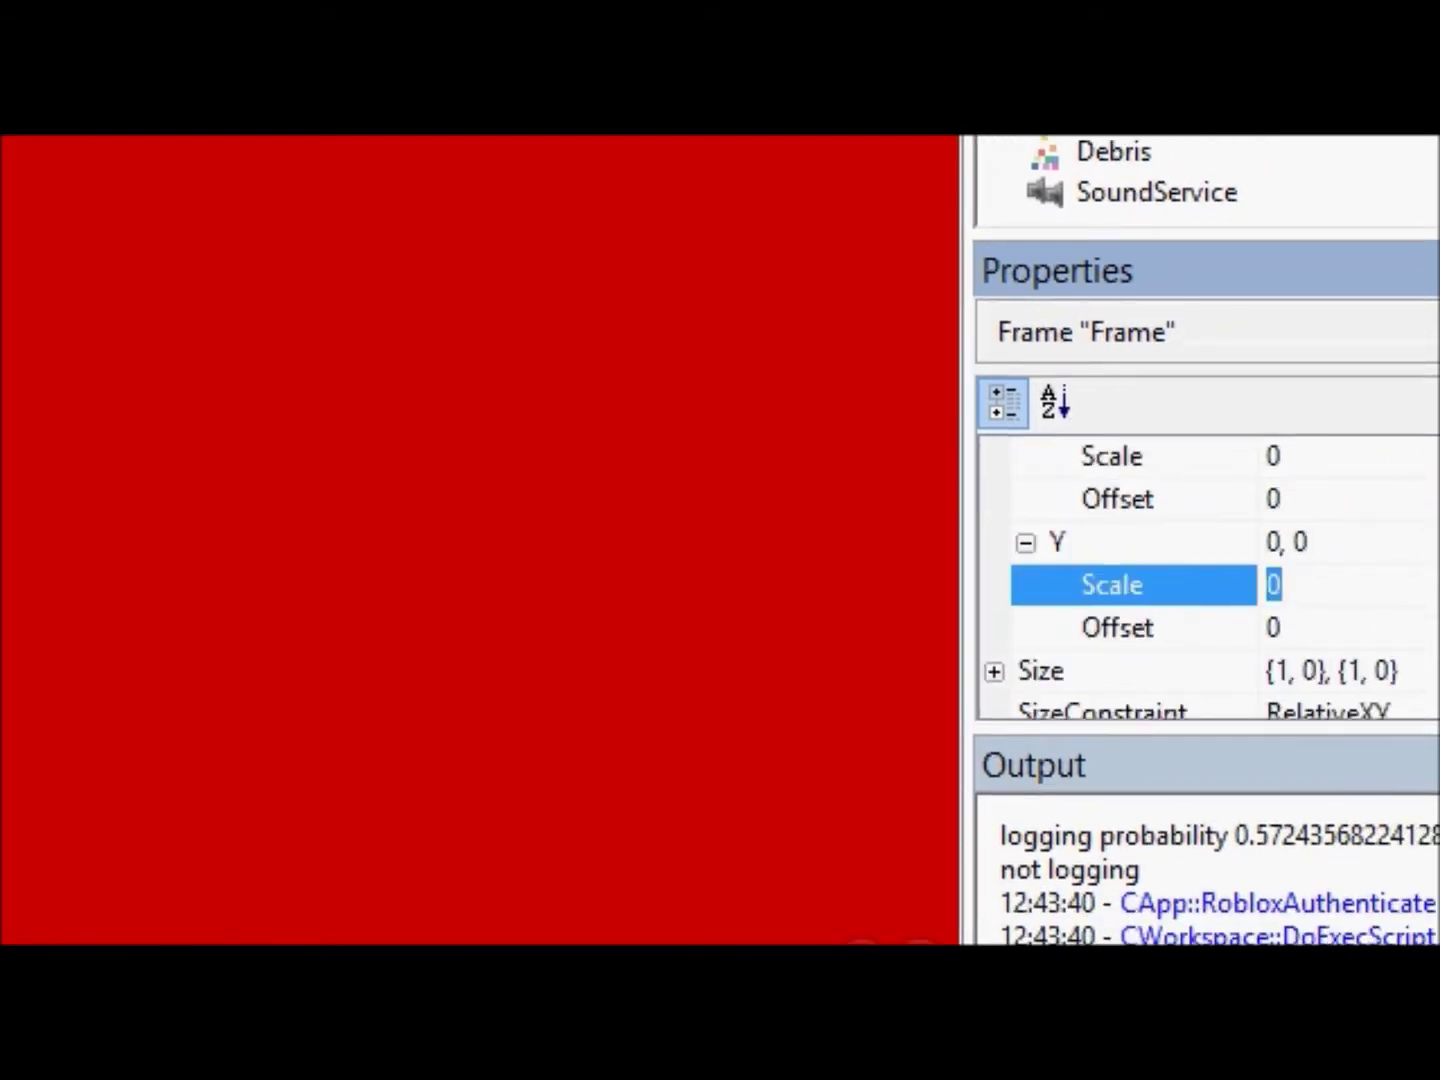
key("BackSpace")
type(".5")
key("Return")
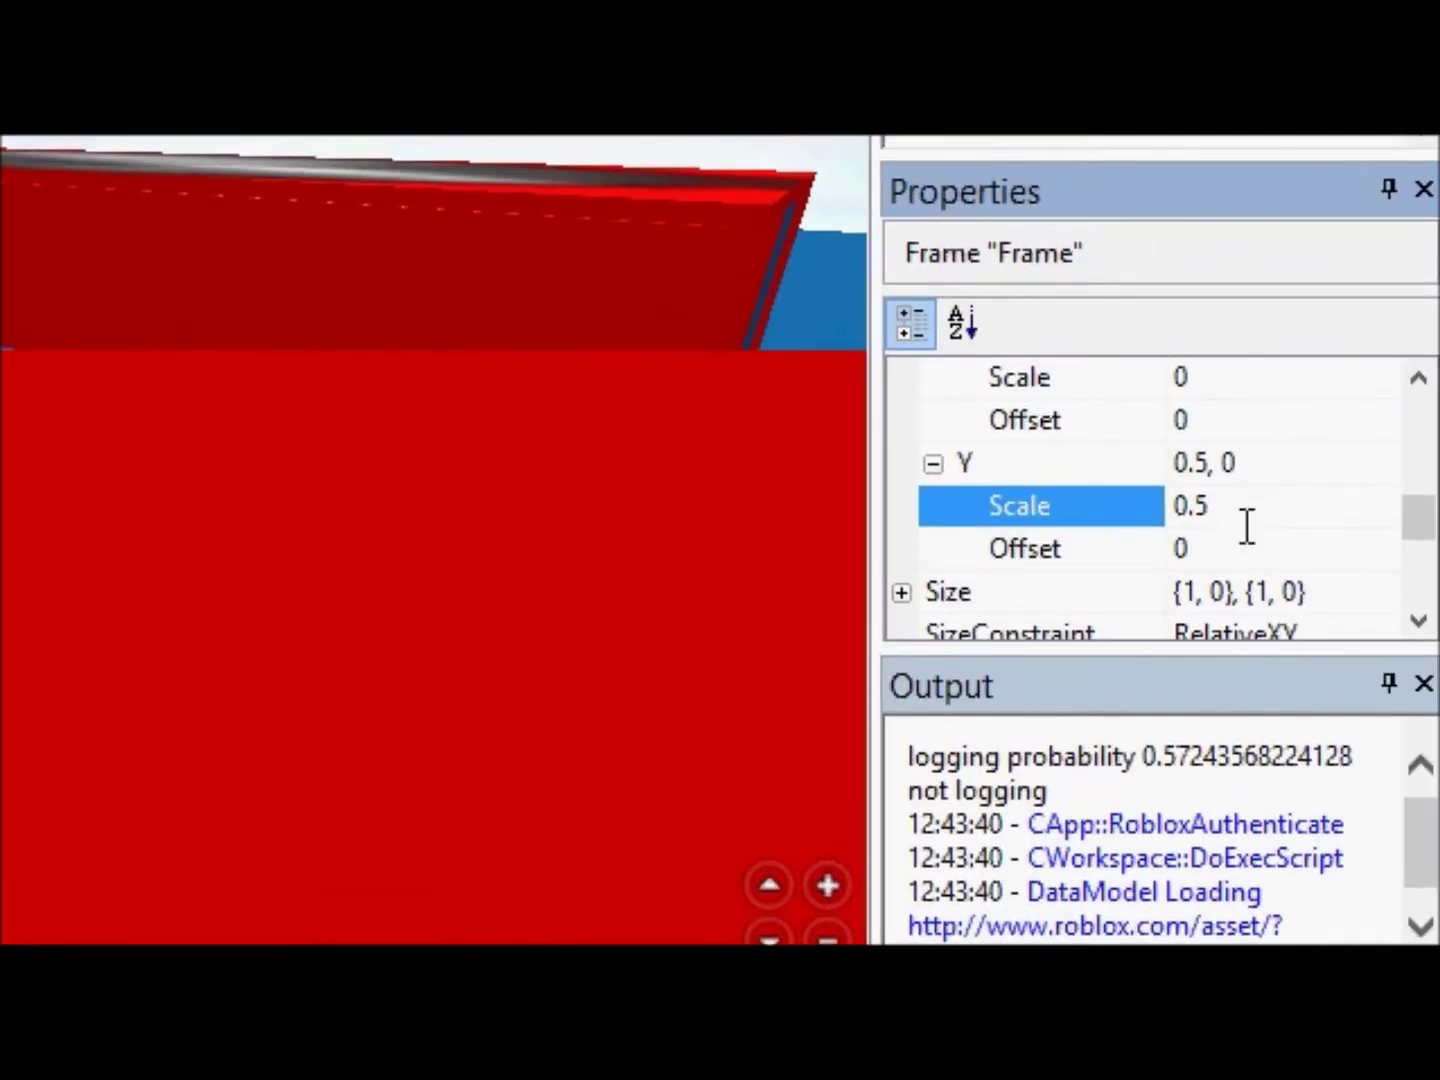
left_click(1246, 507)
key("BackSpace")
key("BackSpace")
left_click(1202, 550)
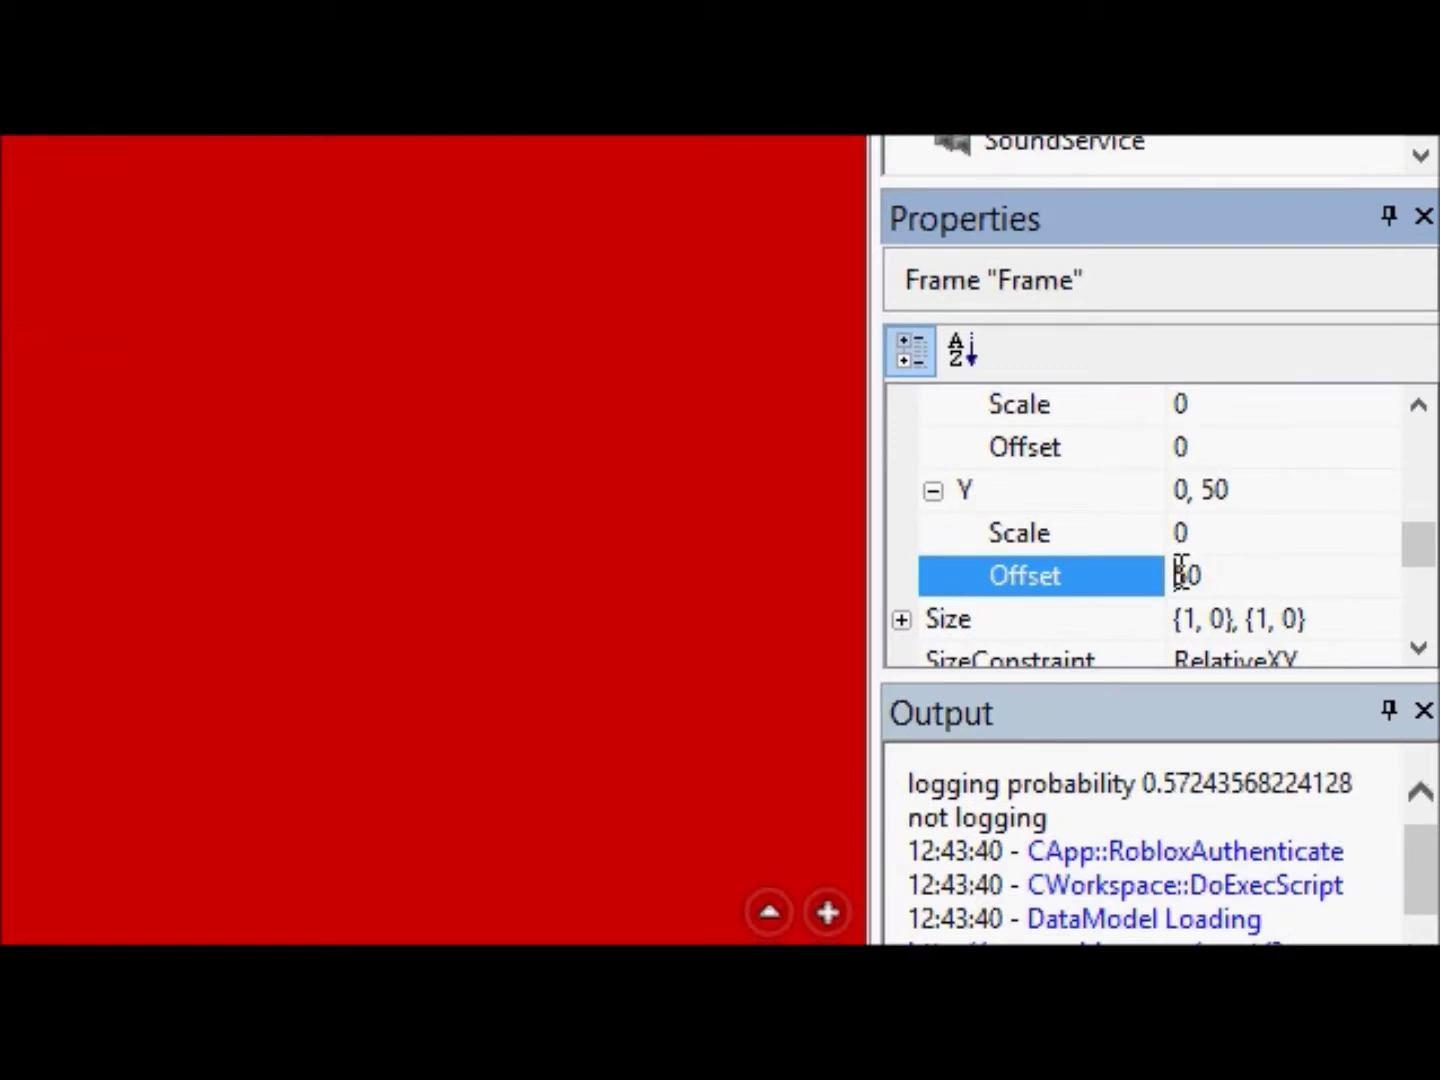
double_click(1180, 574)
key("BackSpace")
type("0")
key("Return")
left_click(1233, 540)
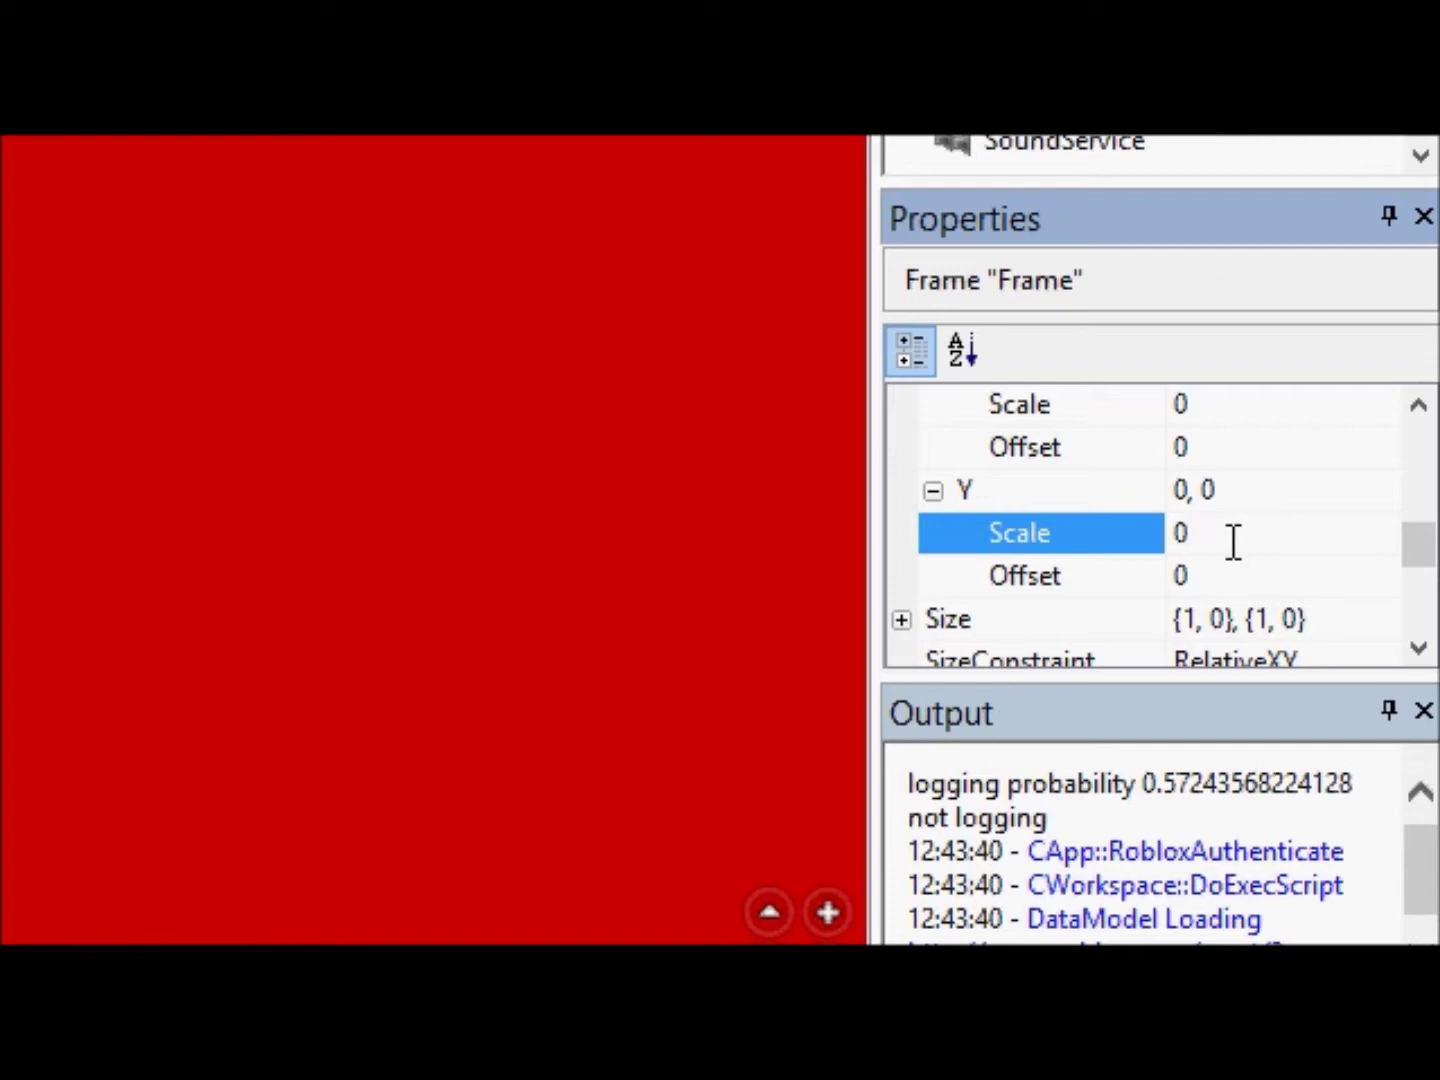
scroll(1315, 525, "down", 1)
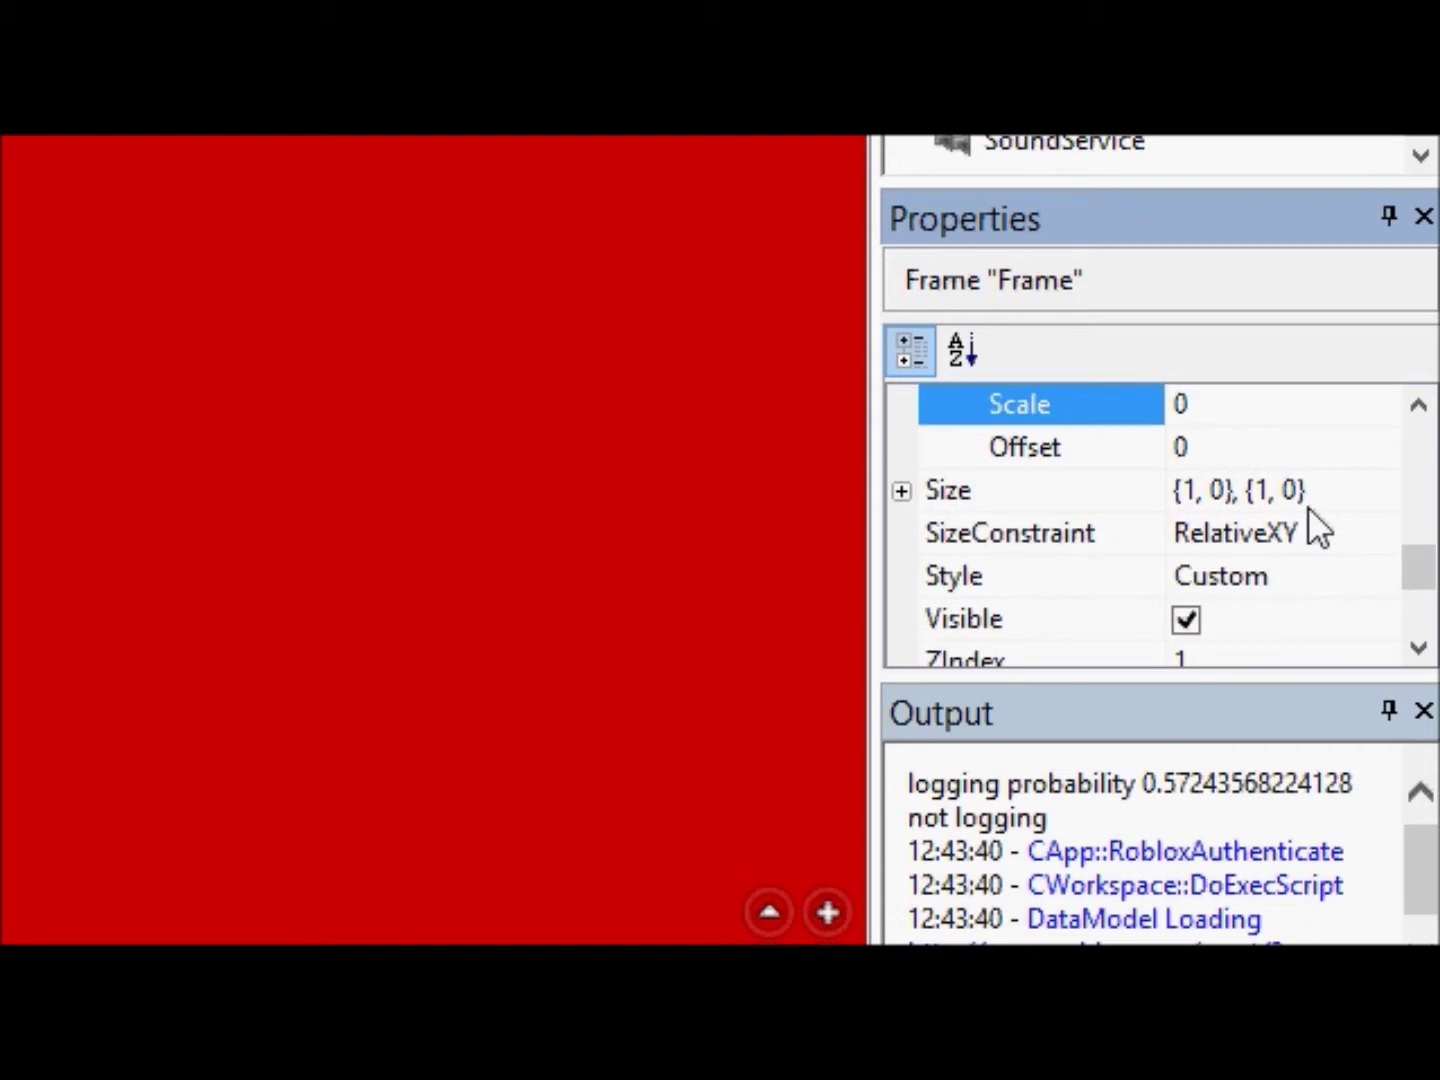
Step: Expand the Frame's Size property into its X and Y scale and offset fields
left_click(1373, 478)
left_click_drag(1372, 478, 1163, 533)
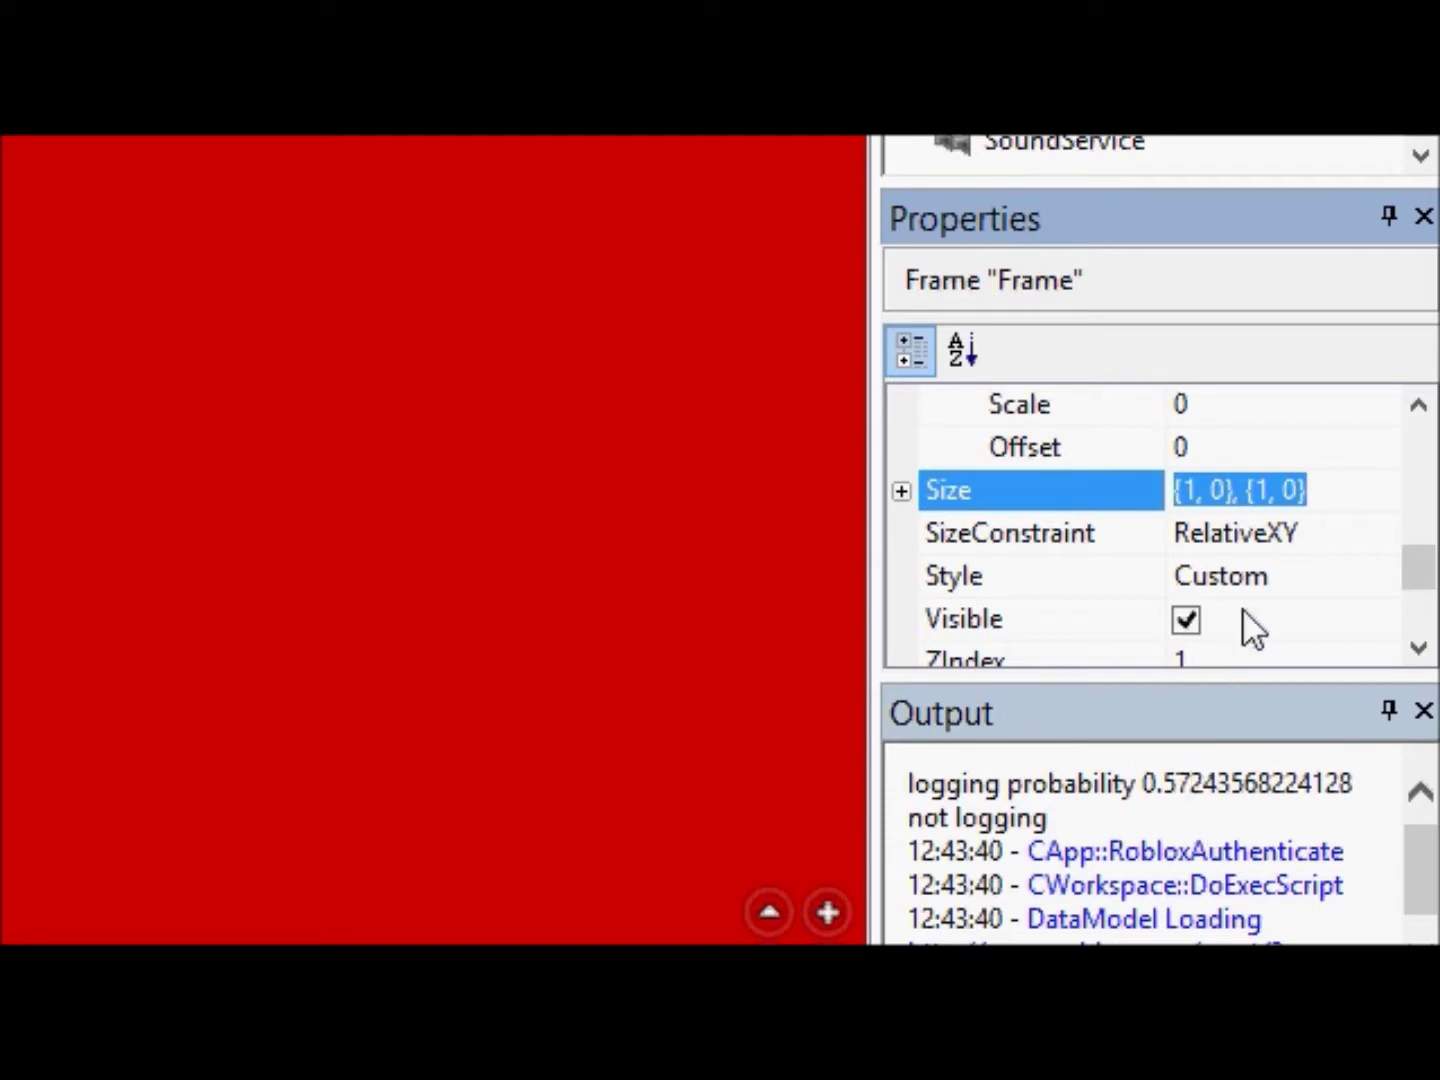
left_click(902, 490)
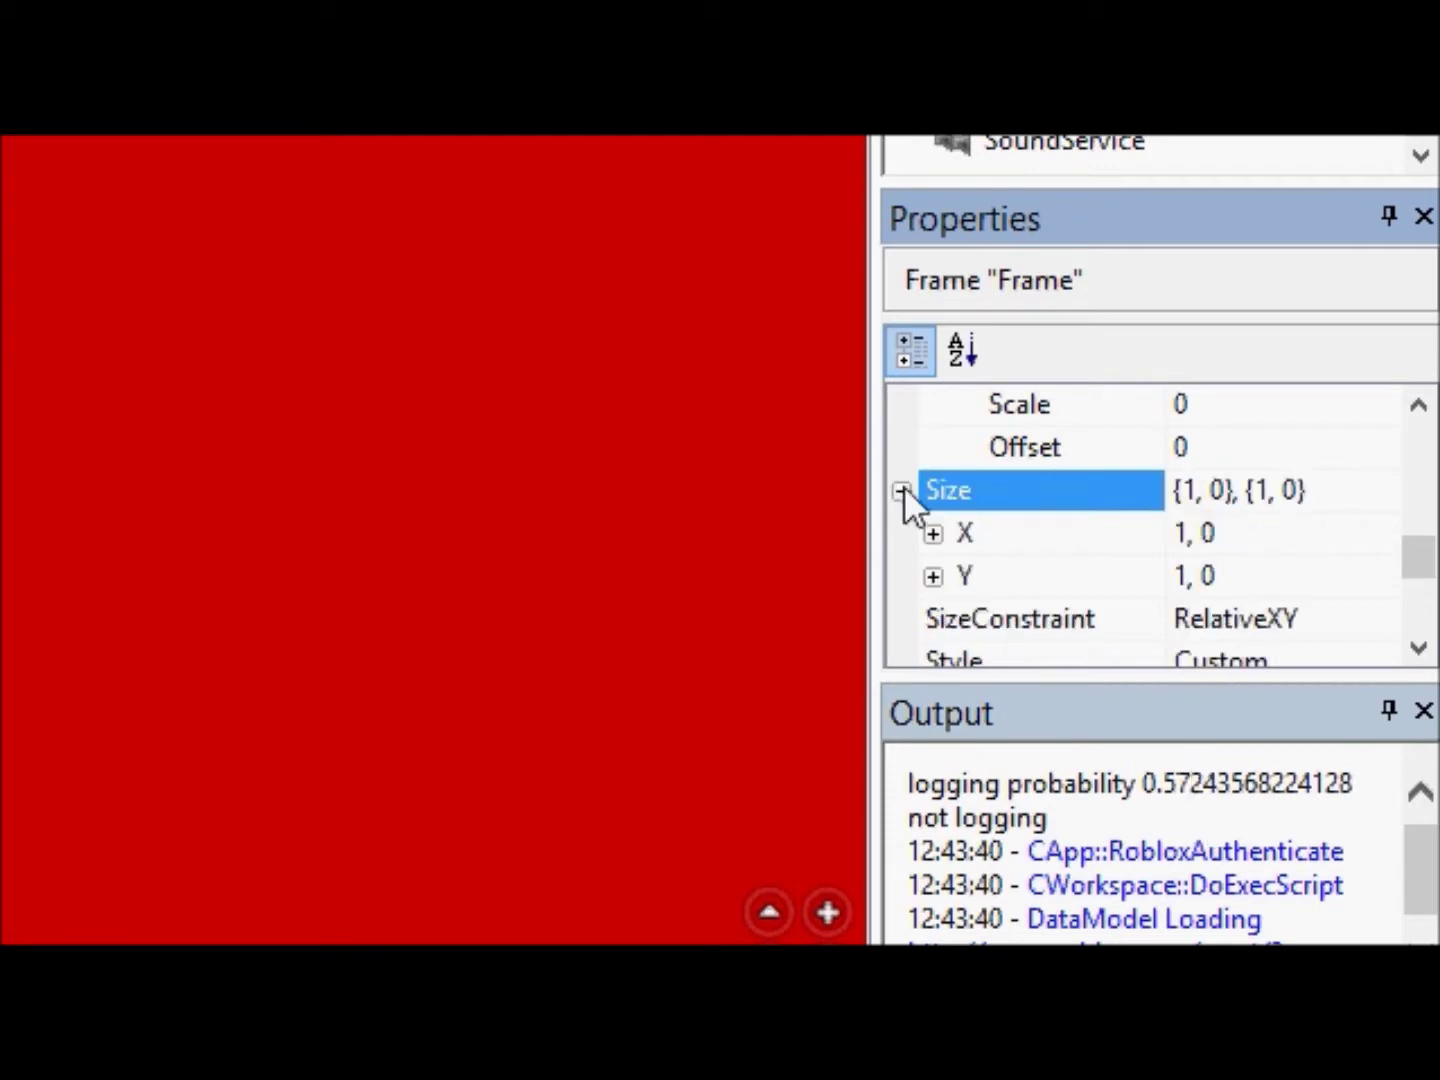
left_click(933, 533)
scroll(938, 608, "down", 1)
left_click(932, 533)
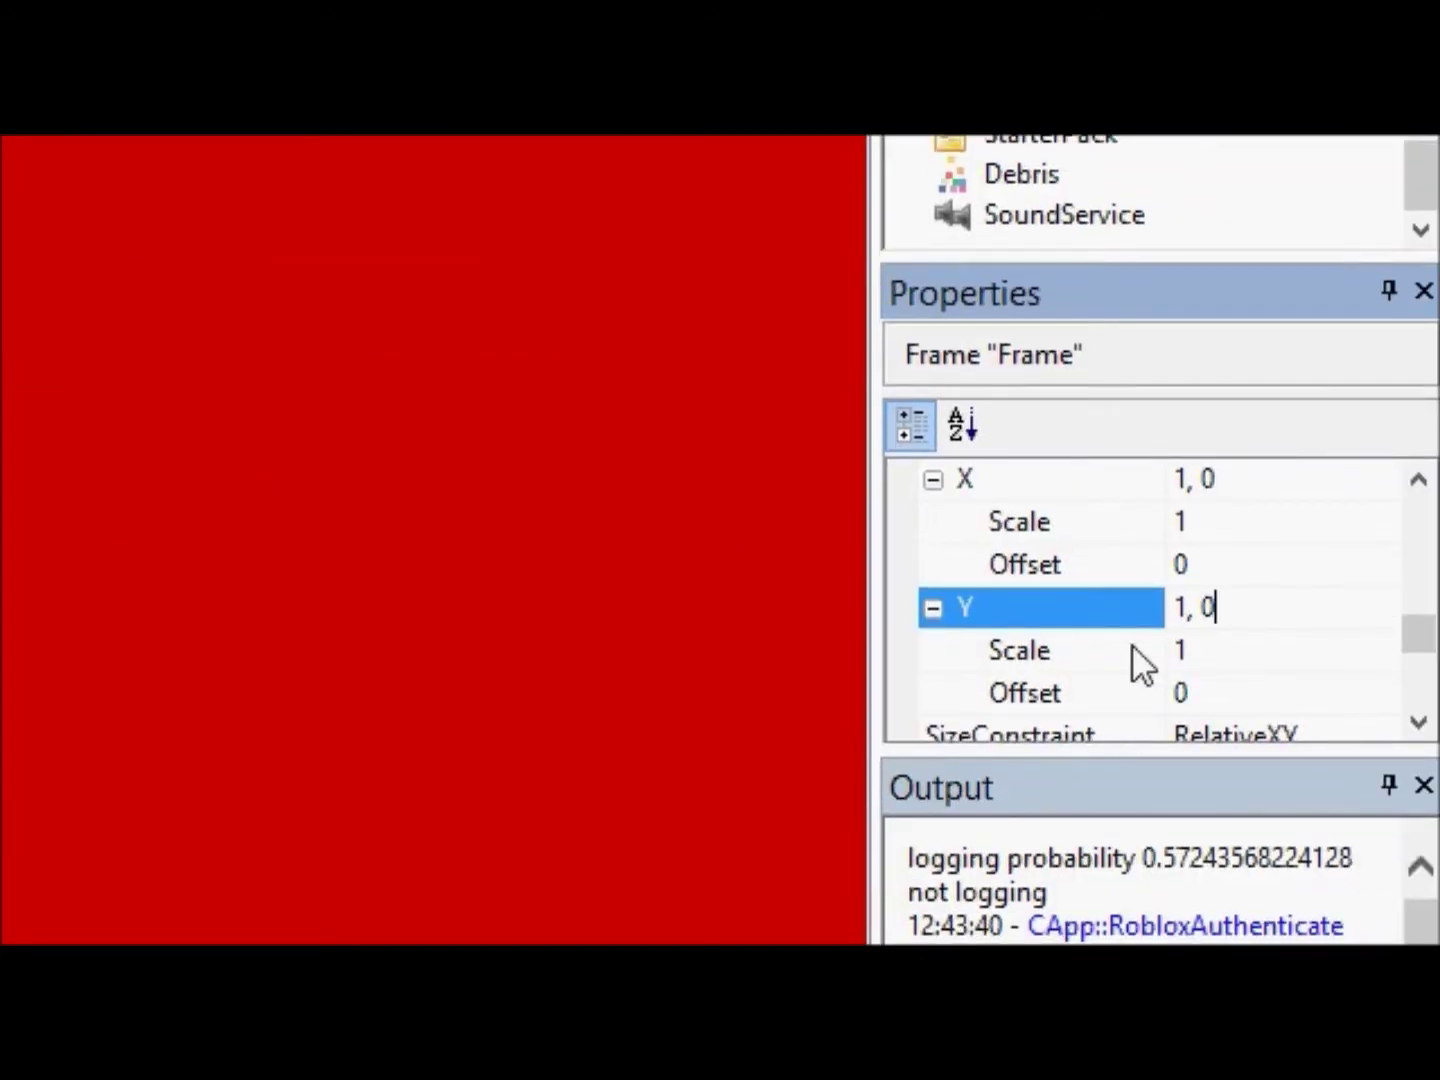
Step: Set Size Y Scale to 0.5, halving the height, then back to 1
left_click(1183, 608)
left_click(1190, 650)
type("0.5")
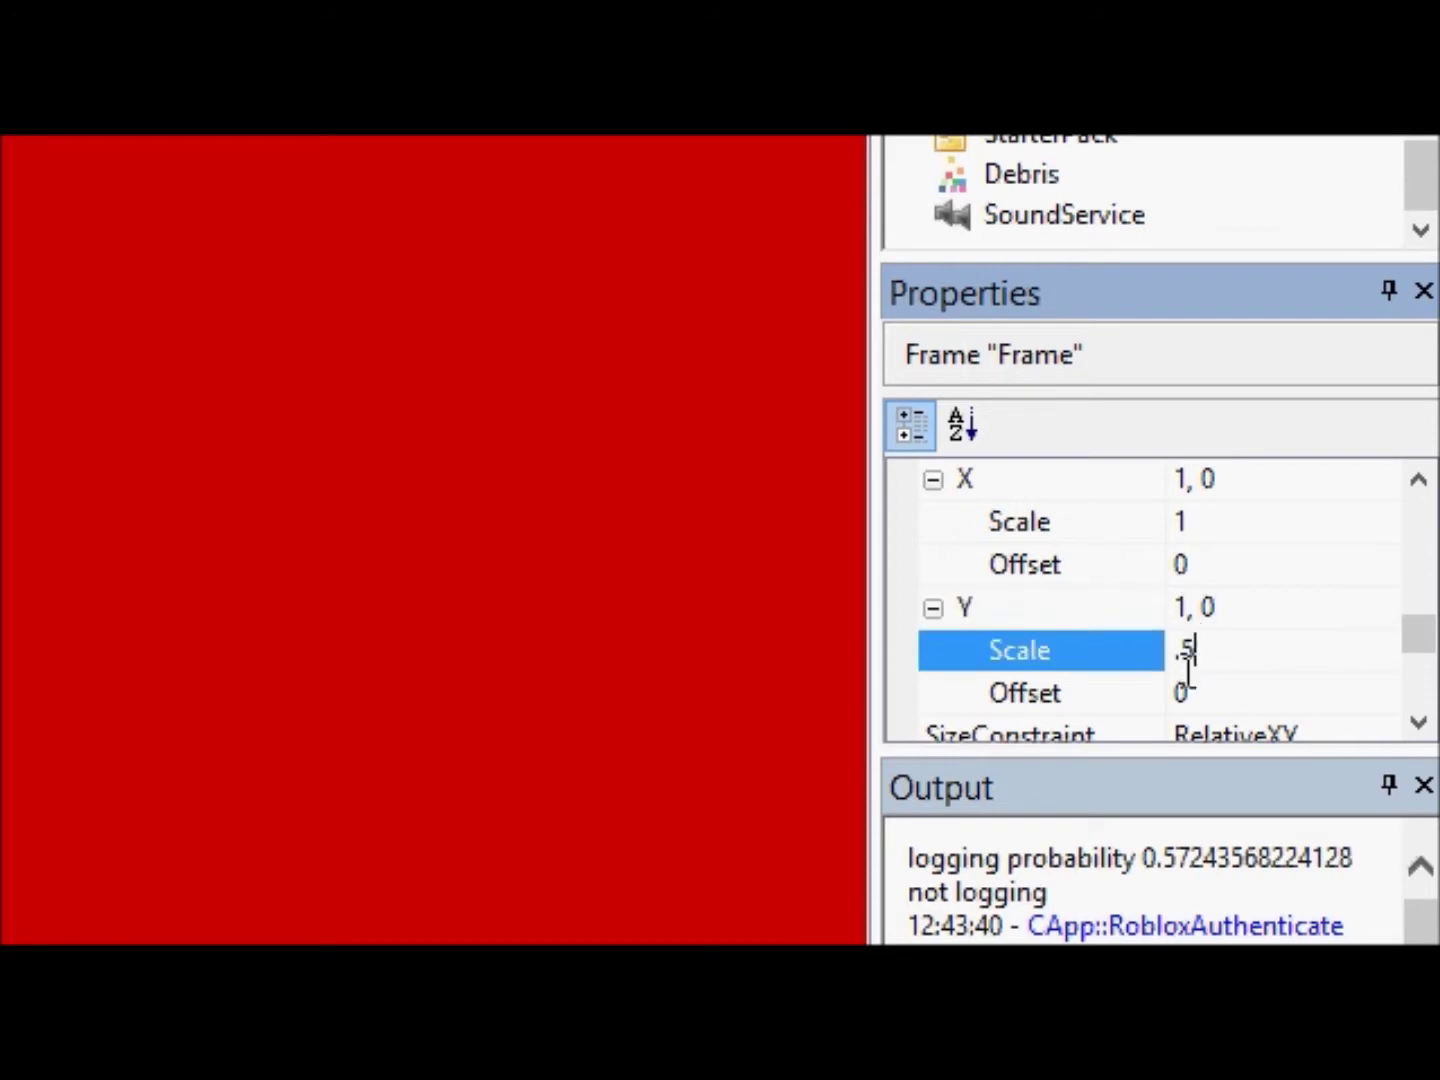
key("Return")
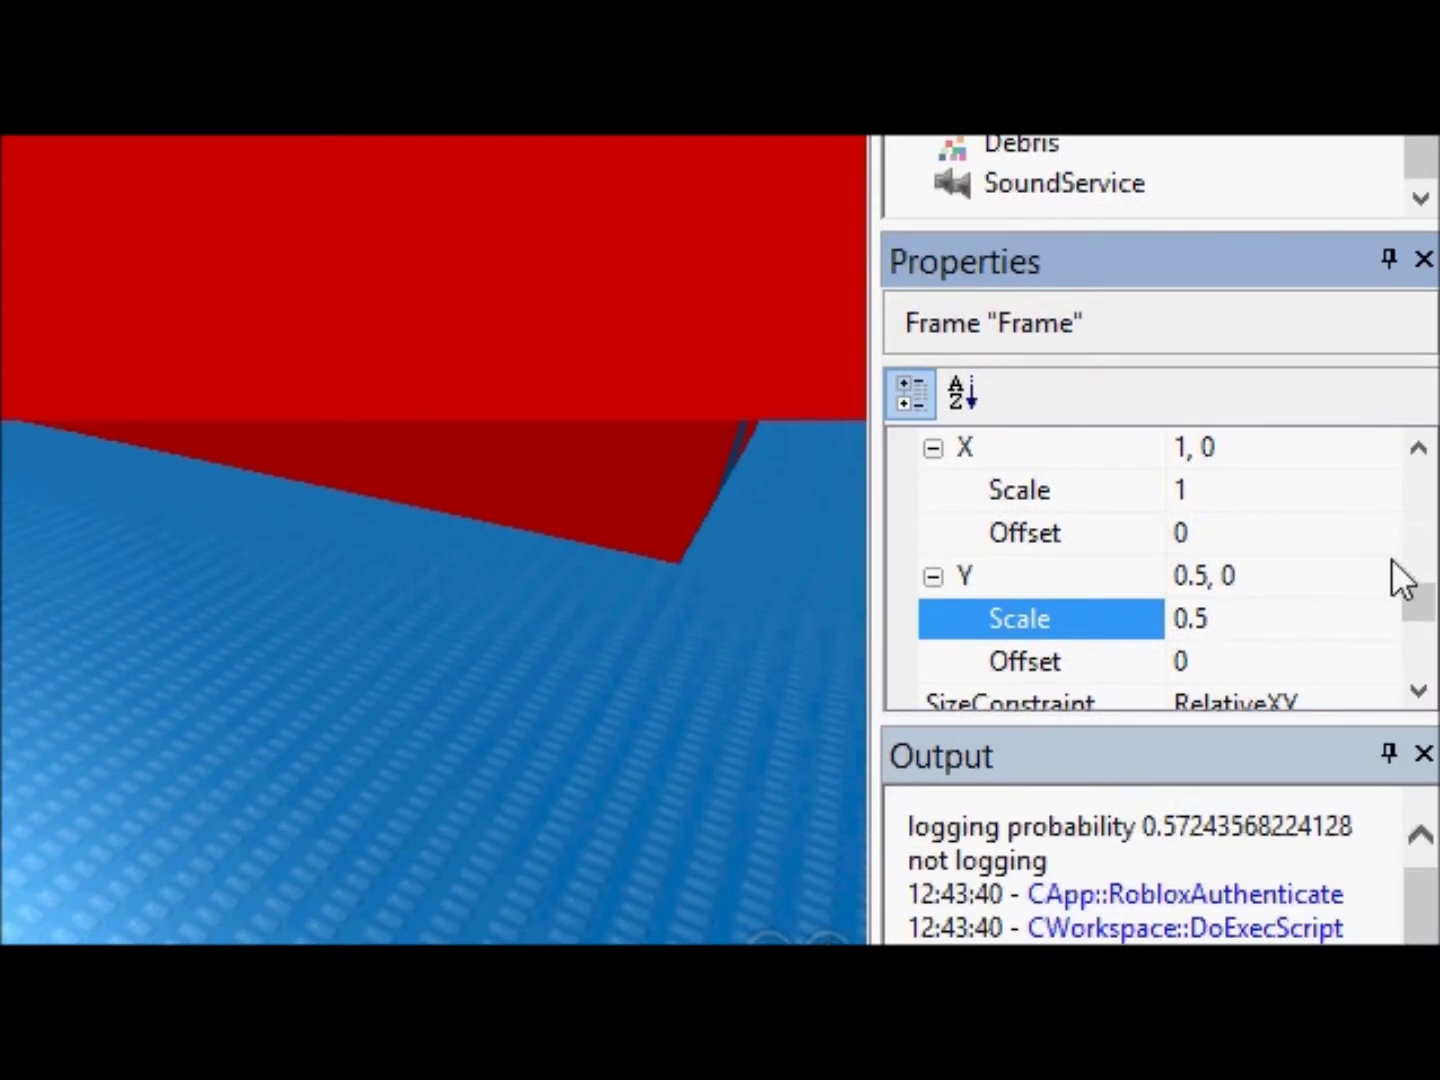
left_click(1294, 651)
key("BackSpace")
key("BackSpace")
key("BackSpace")
type("1")
key("Return")
Step: Set Size Y Offset to -50, then restore it to 0
left_click(1215, 652)
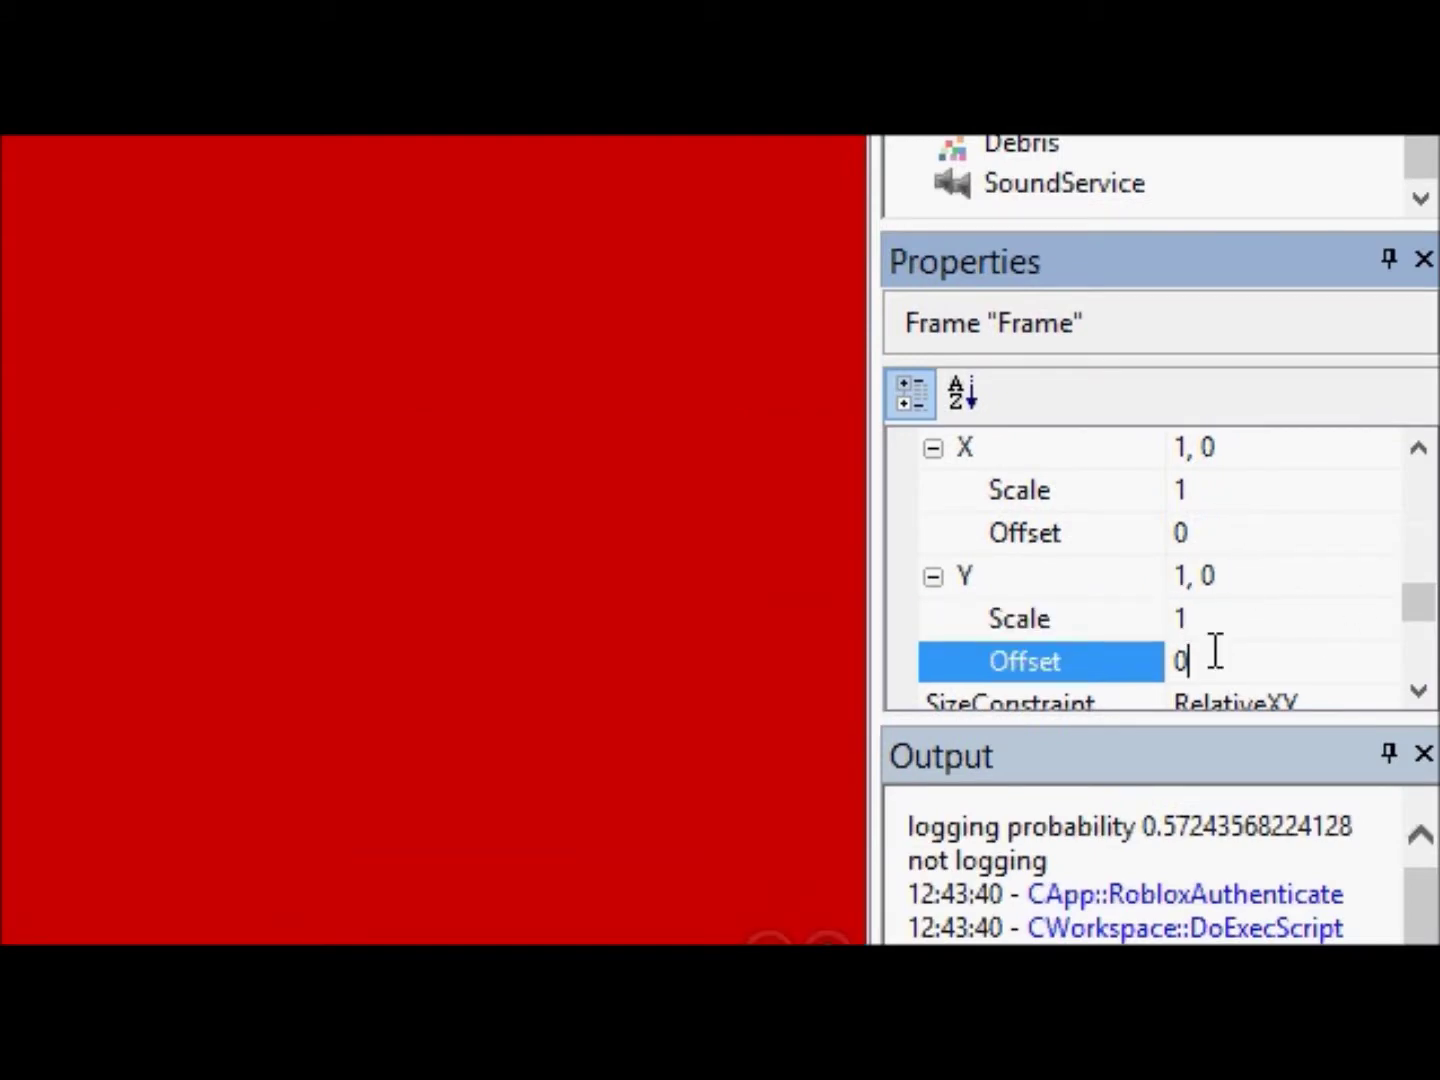
left_click_drag(1215, 652, 1130, 668)
type("-50")
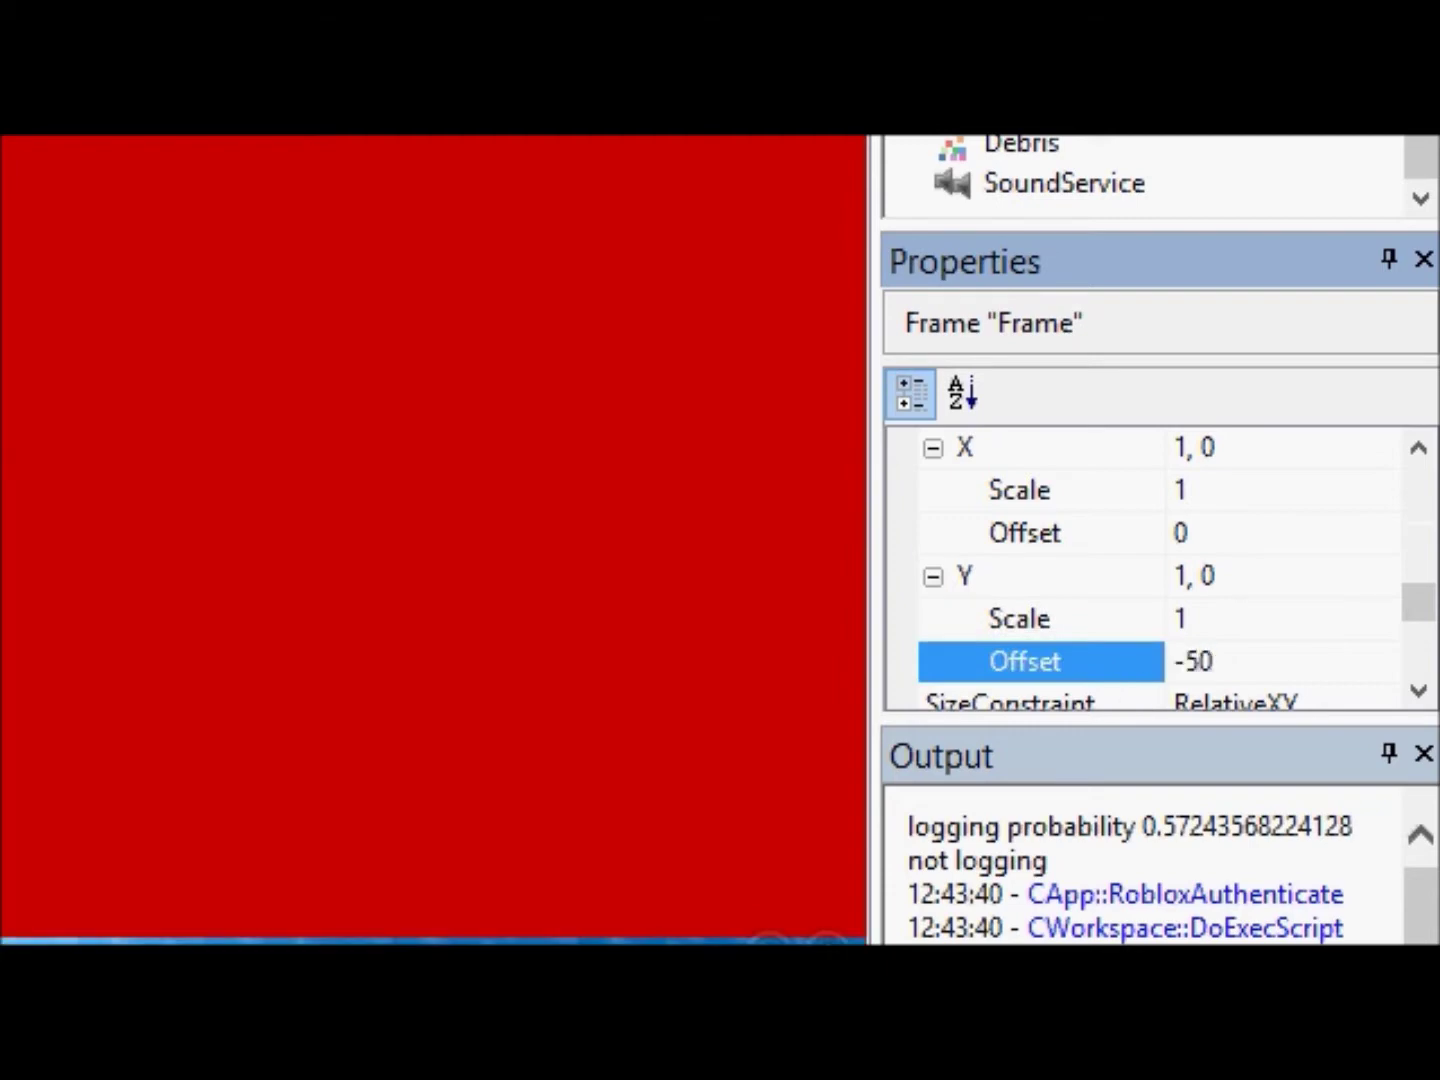
key("Return")
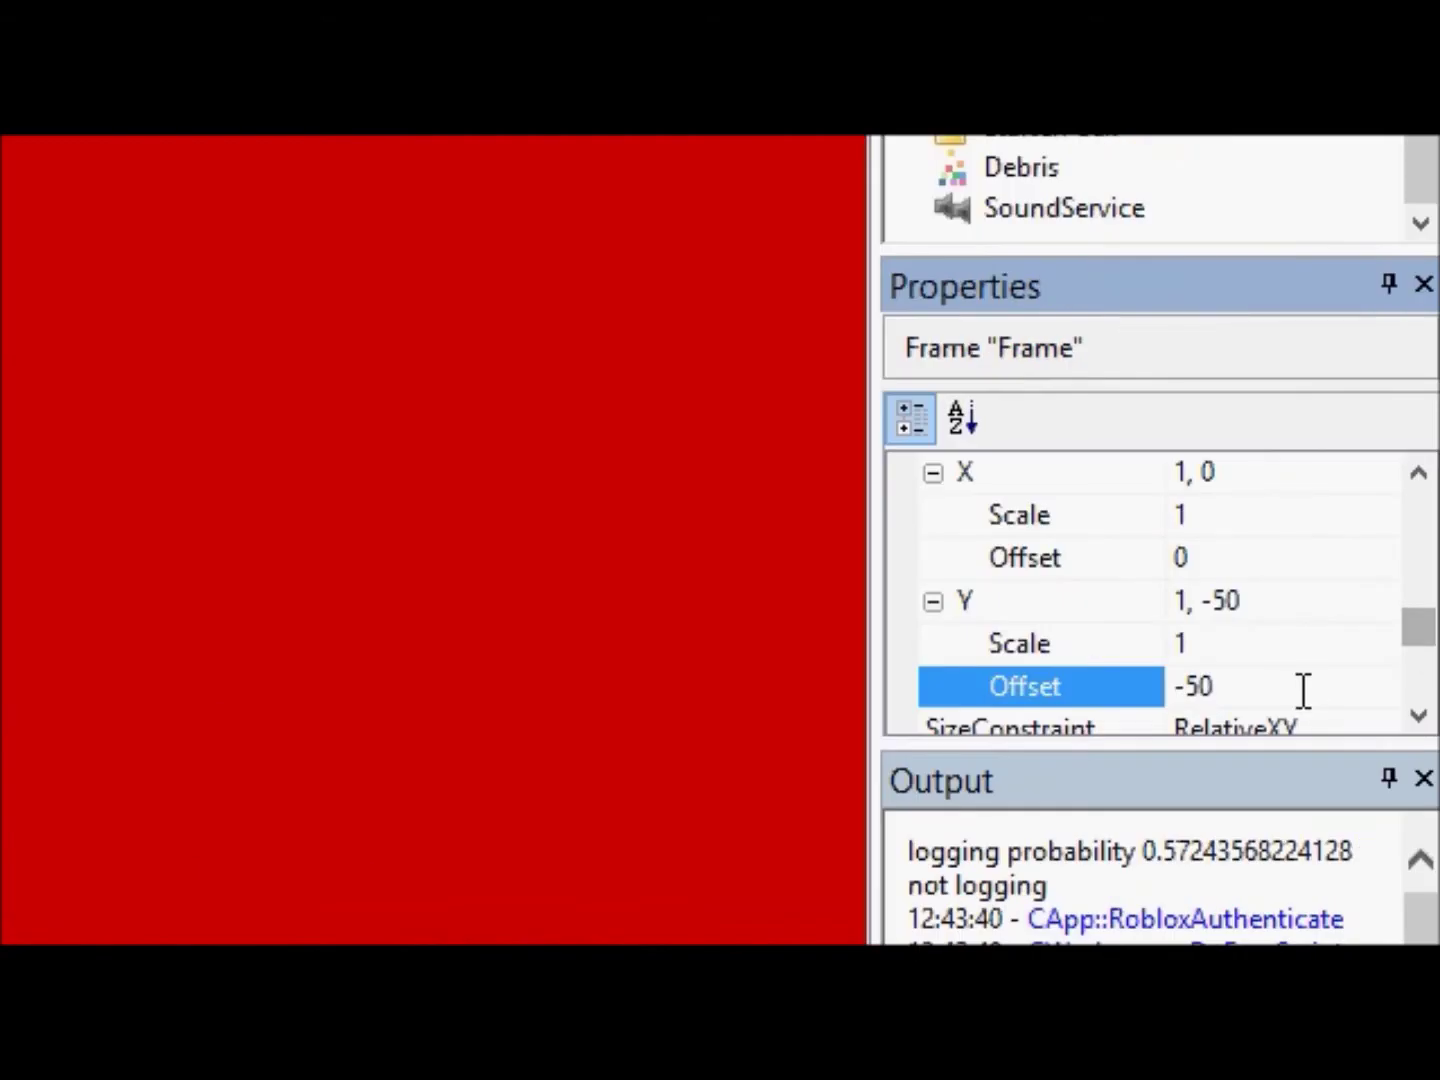
left_click_drag(1301, 689, 1048, 755)
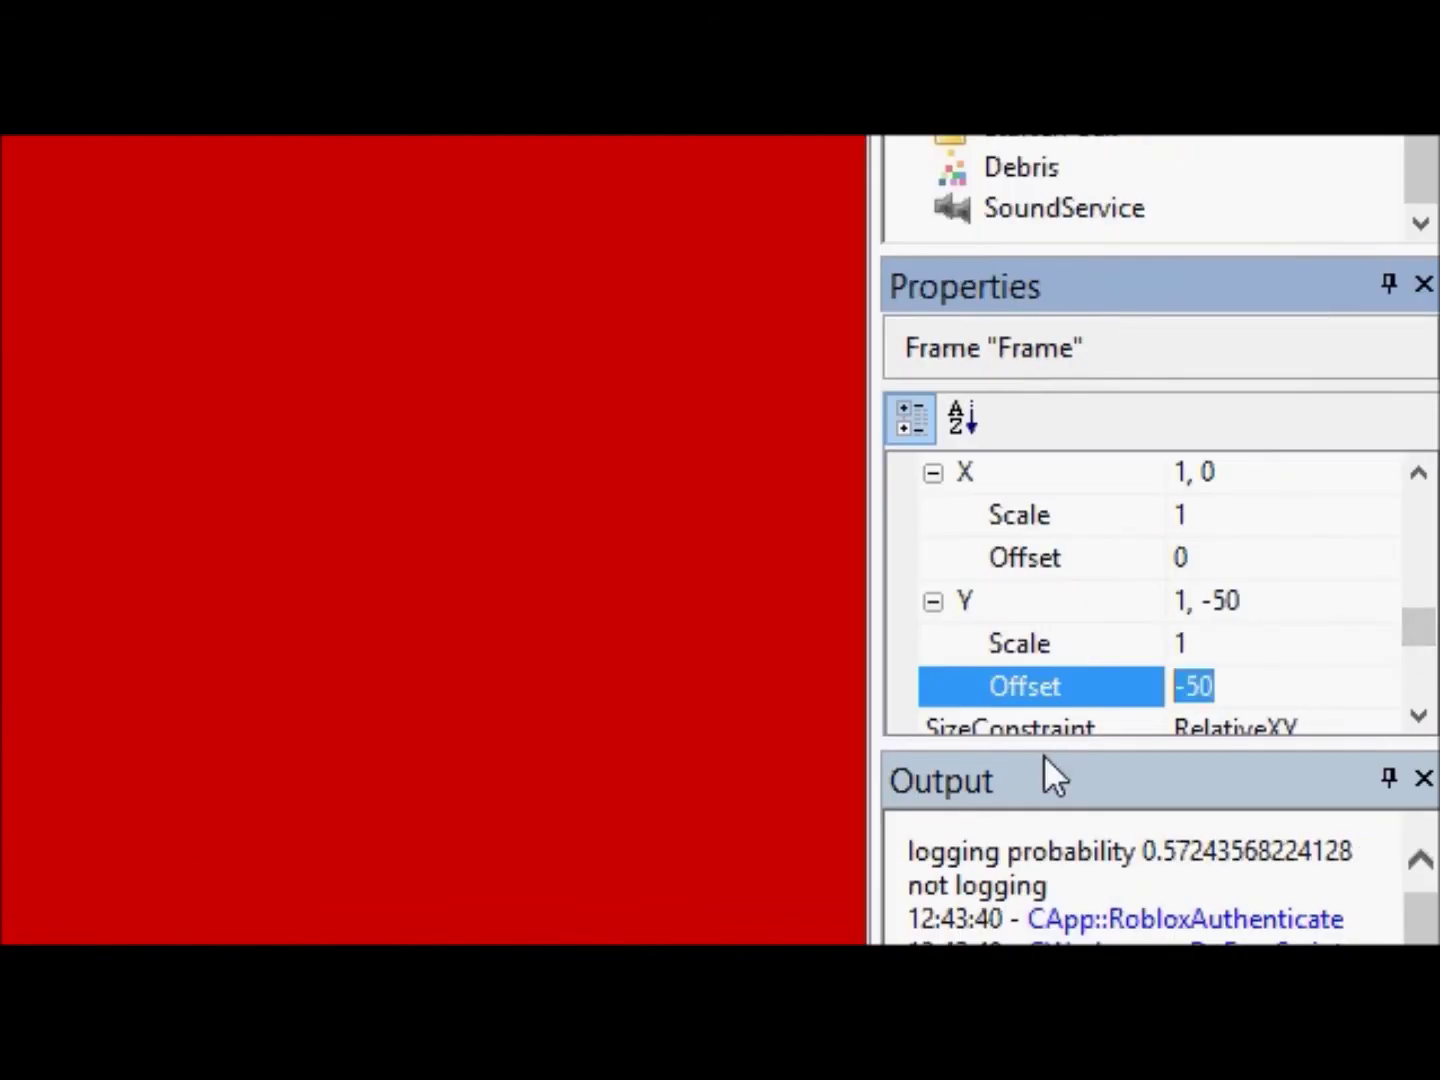
key("BackSpace")
type("0")
key("Return")
left_click(1224, 524)
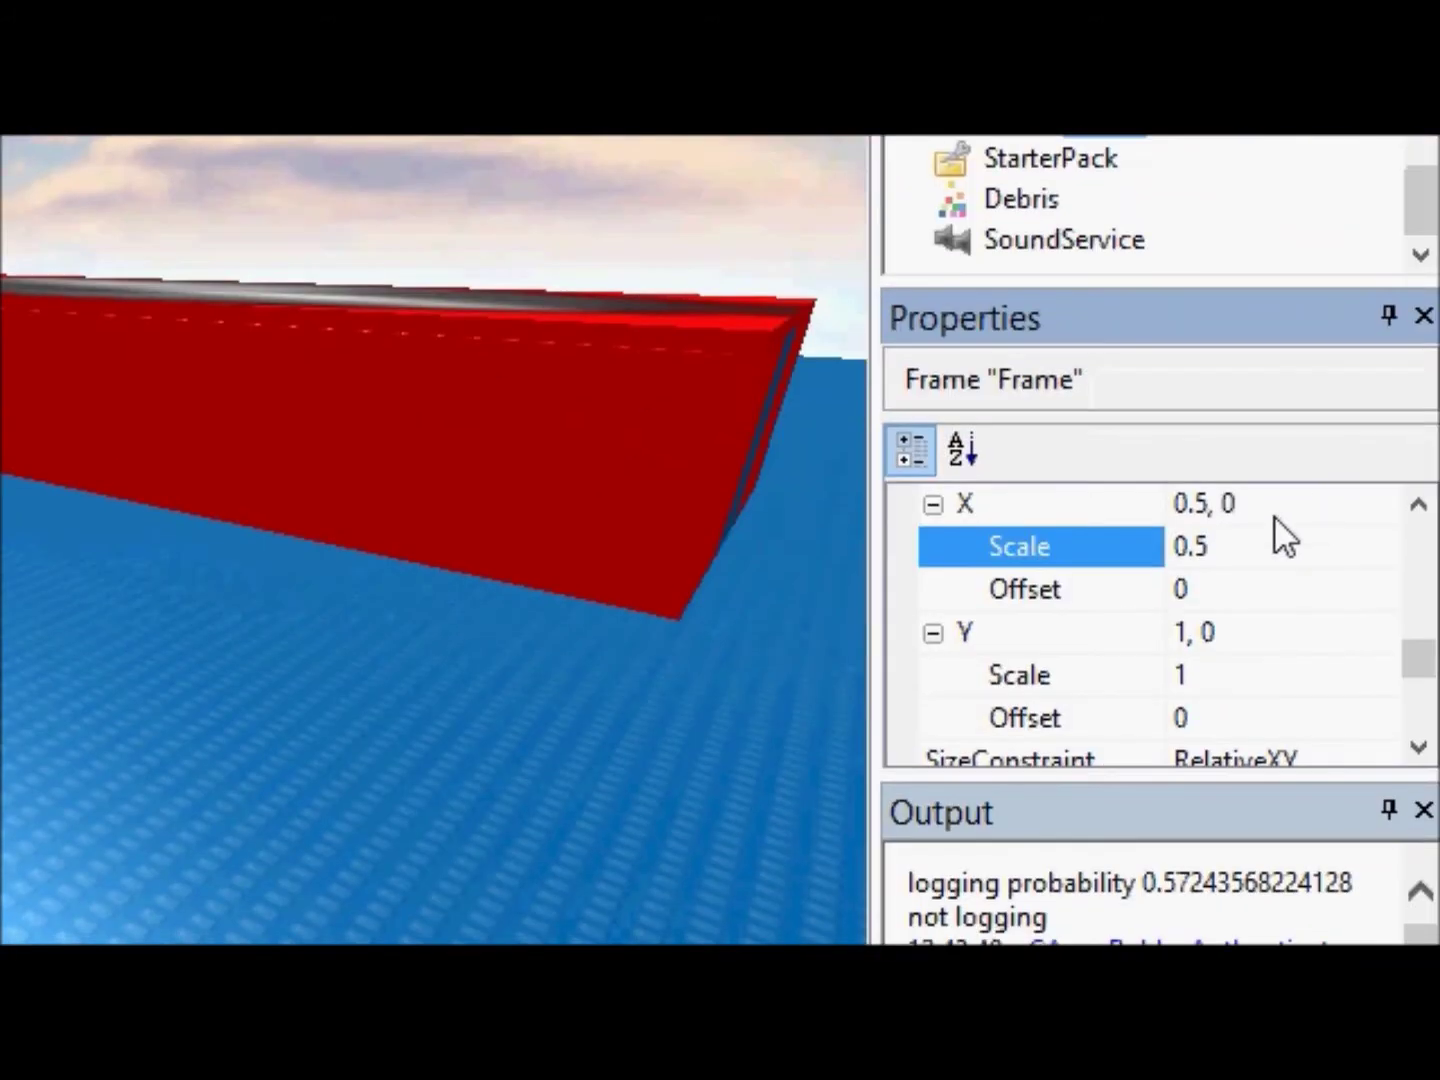
left_click(1436, 567)
key("BackSpace")
key("BackSpace")
left_click(1183, 589)
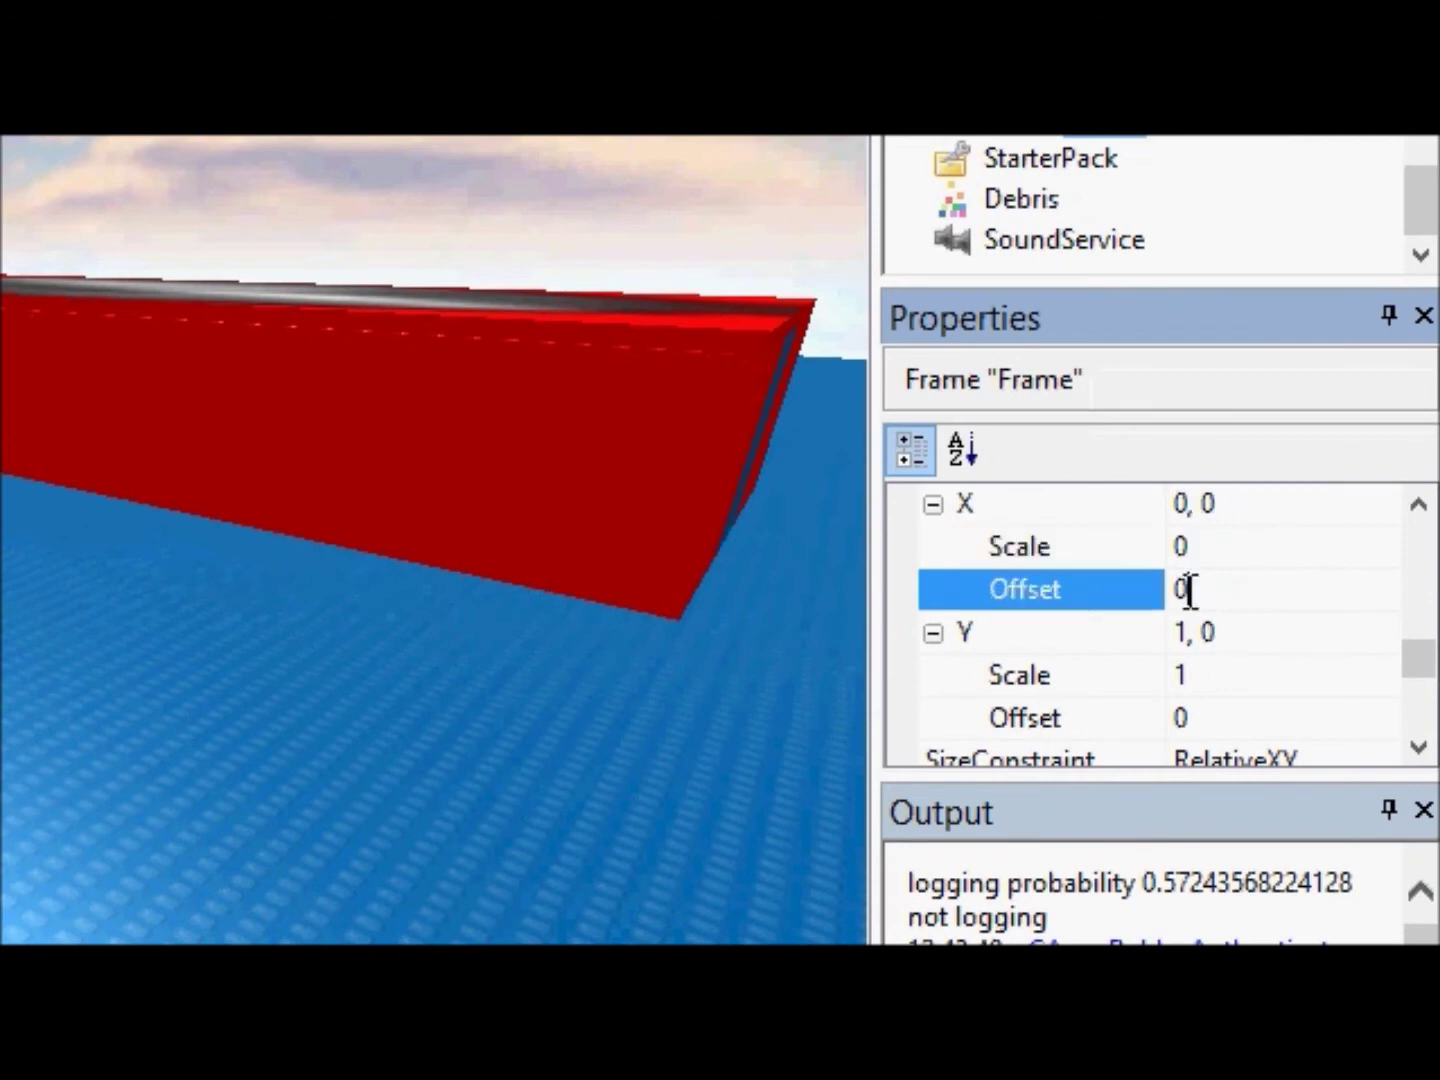
left_click(1220, 548)
key("BackSpace")
type("1")
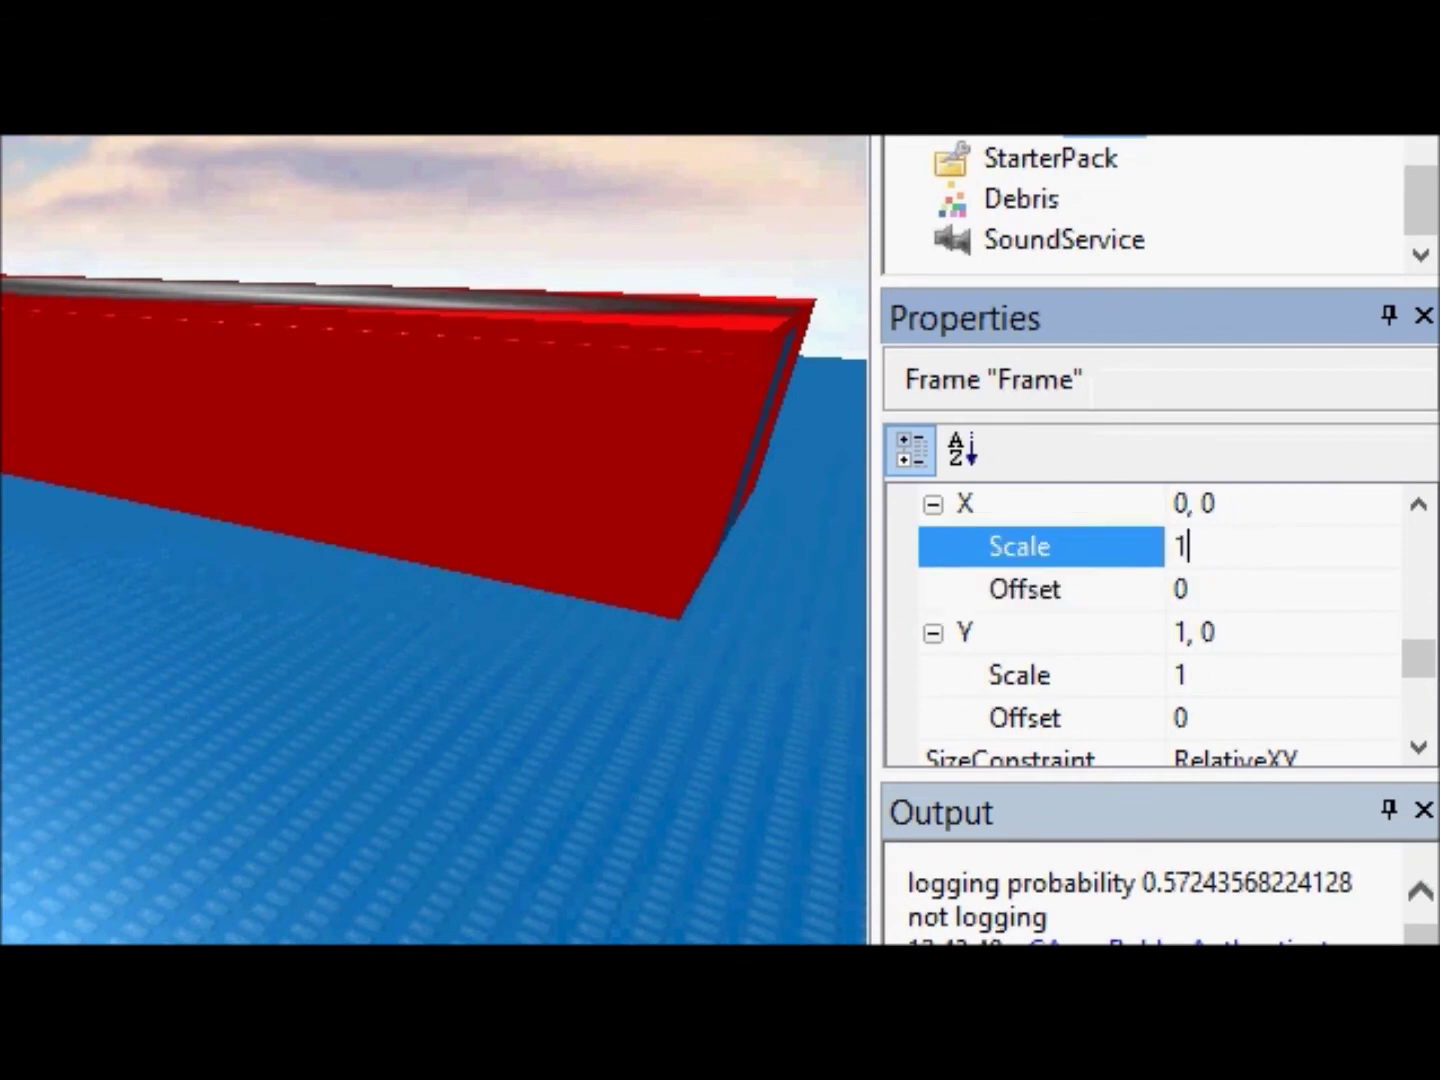
key("Return")
left_click(1176, 587)
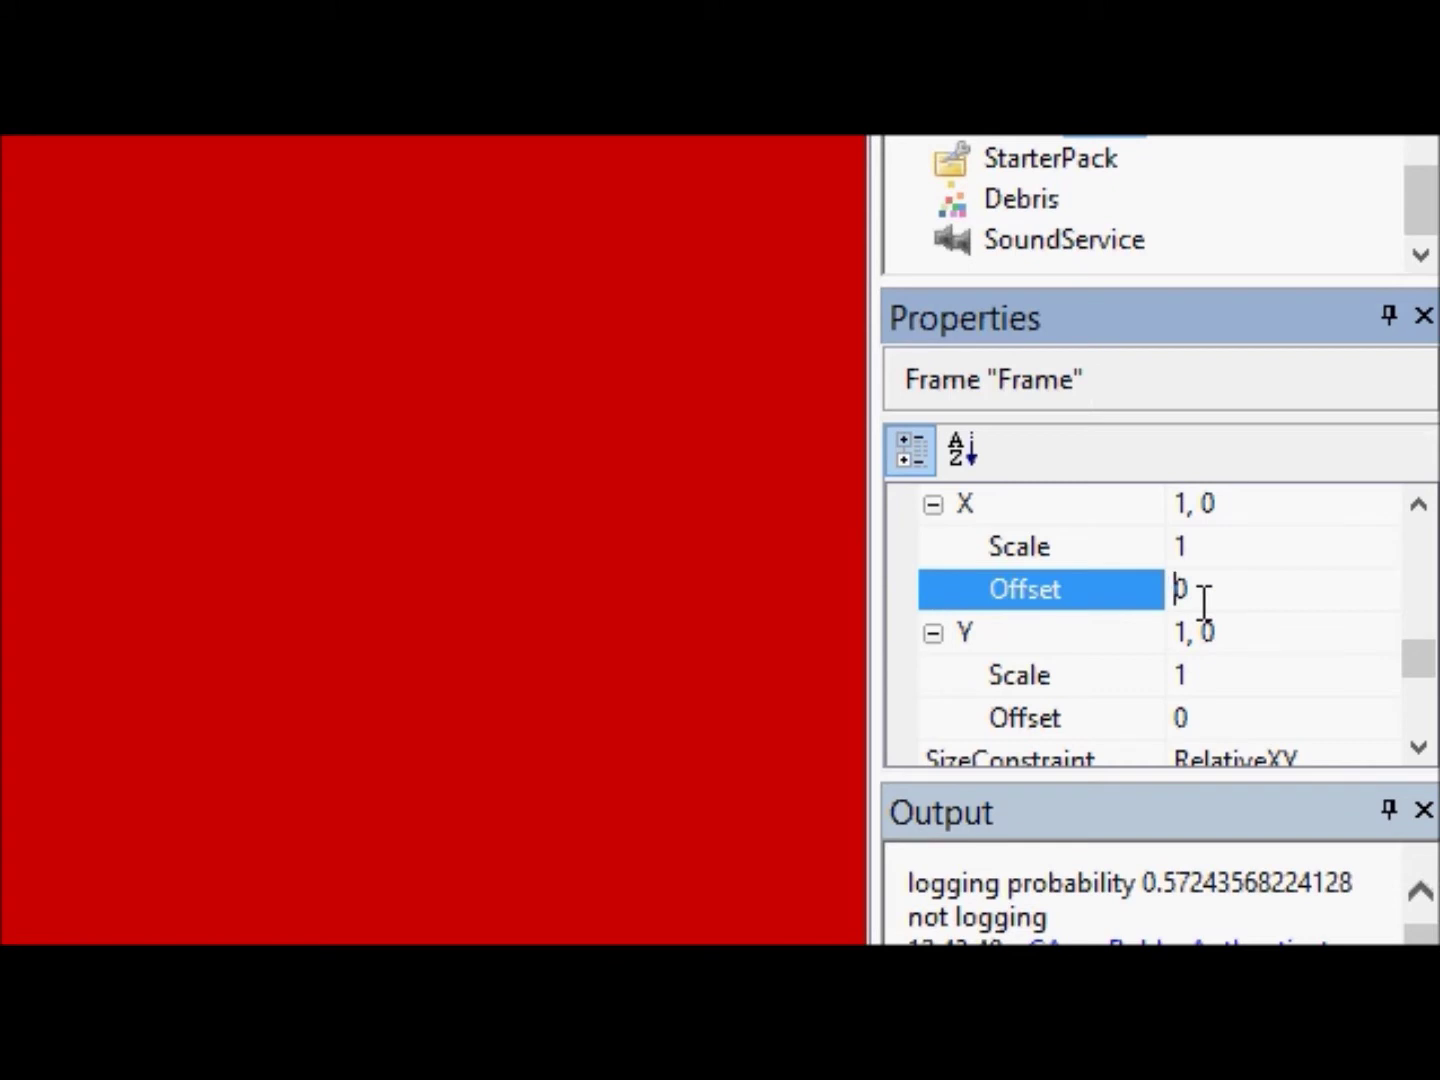
key("BackSpace")
type("50")
key("Return")
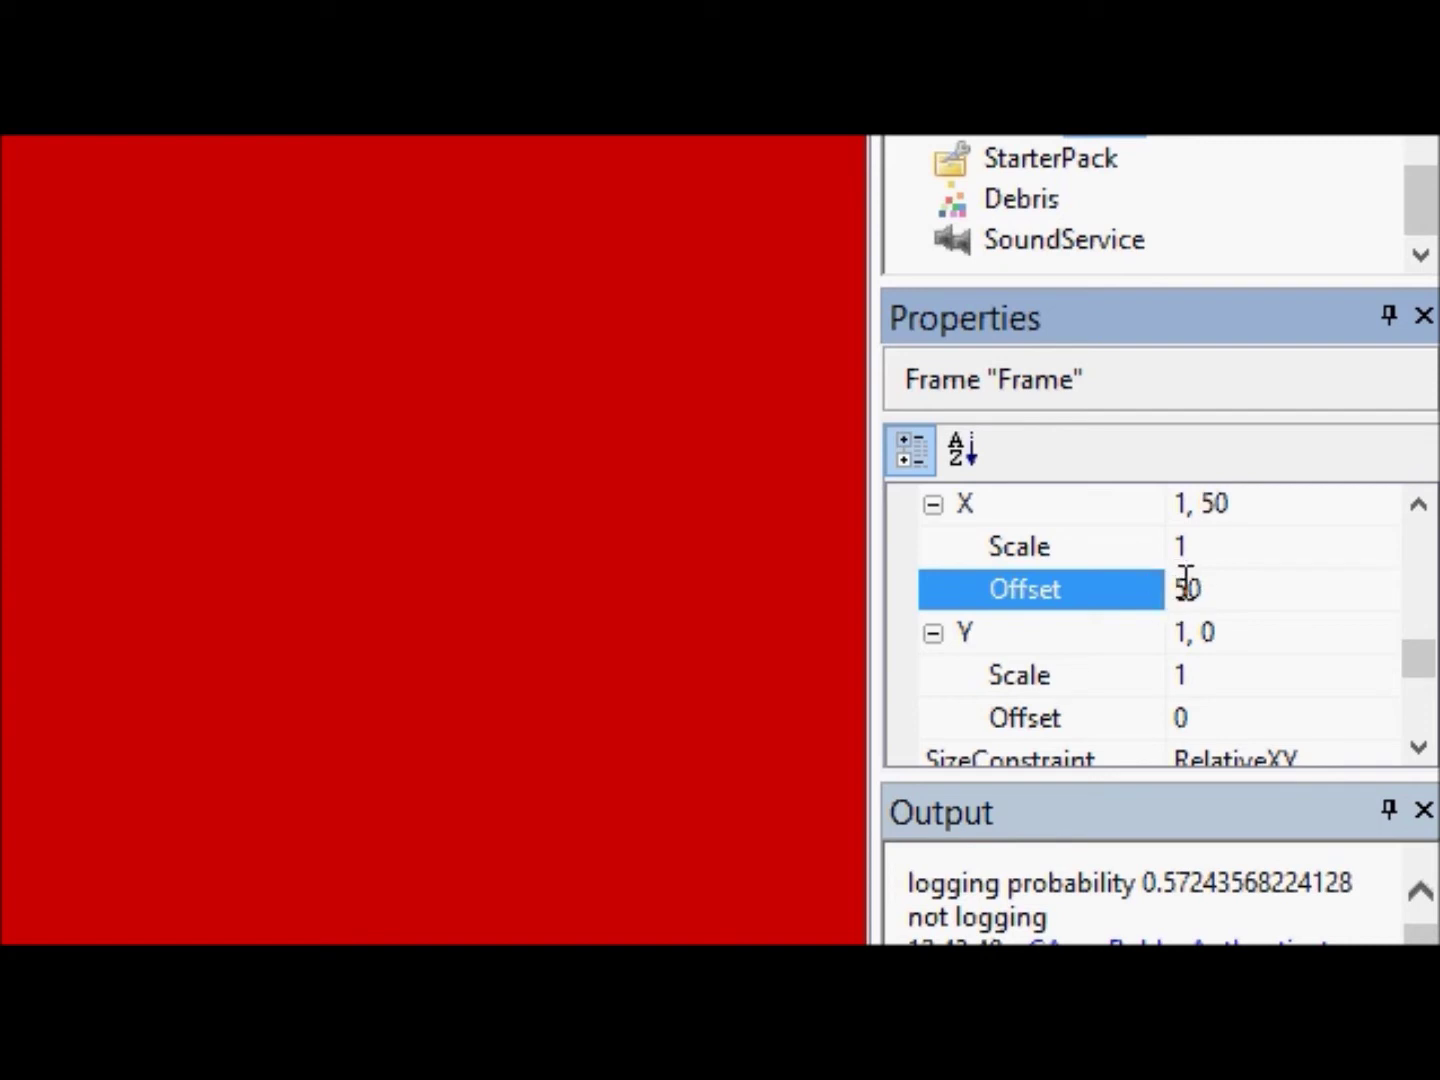
type("-")
key("Return")
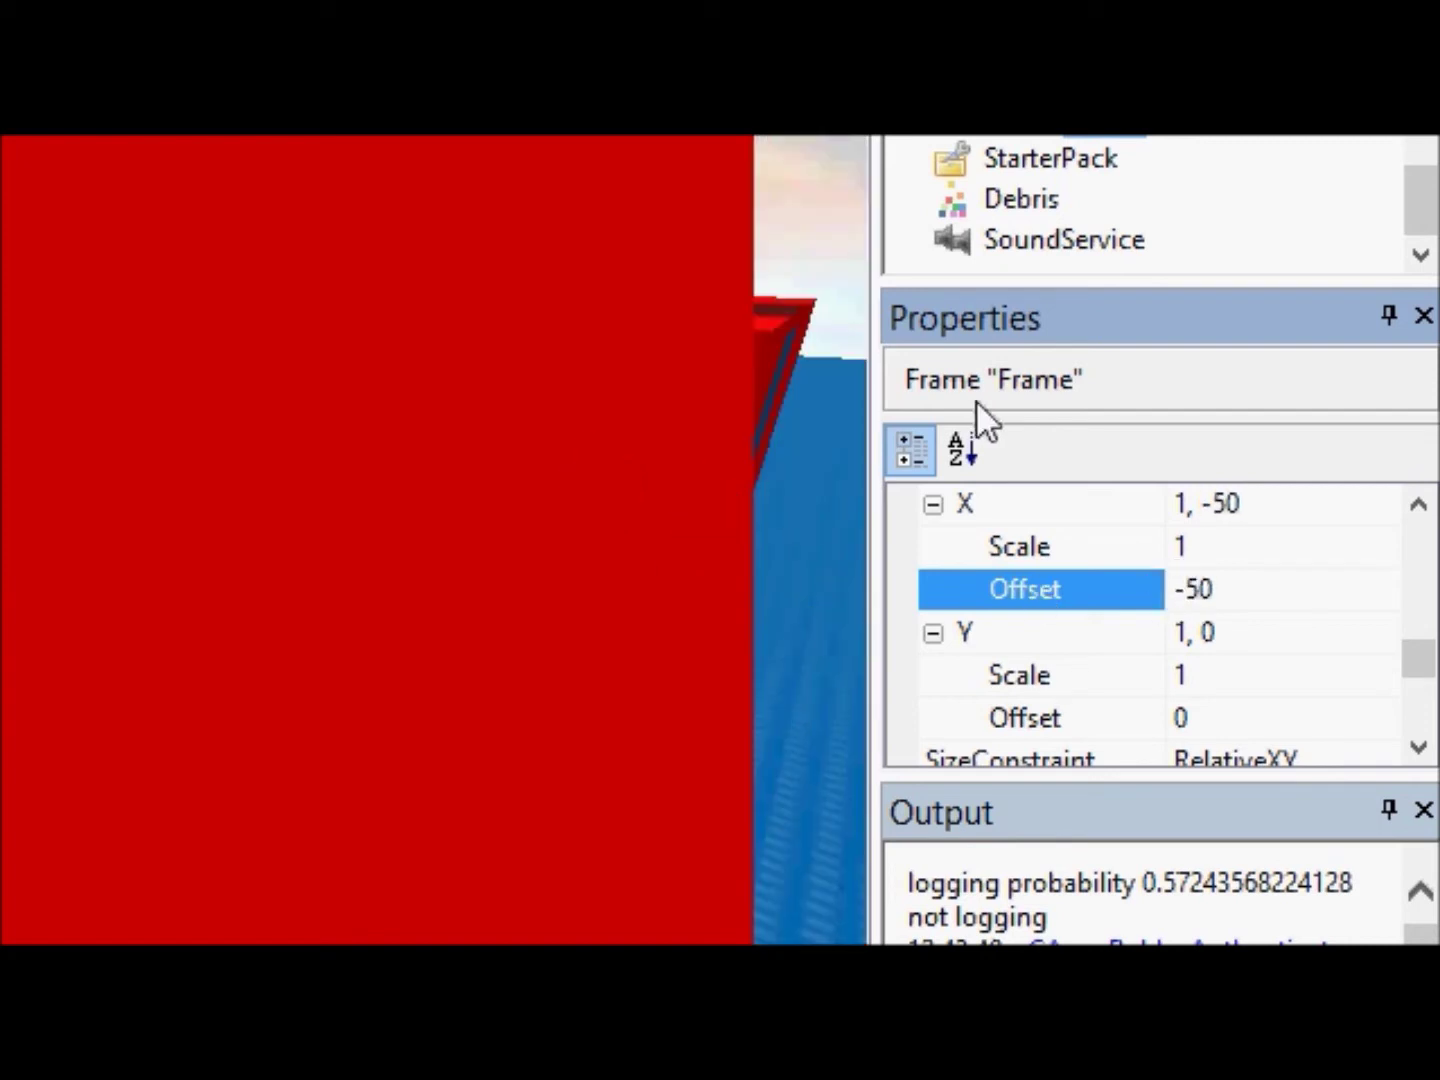
left_click(1188, 583)
key("BackSpace")
key("Return")
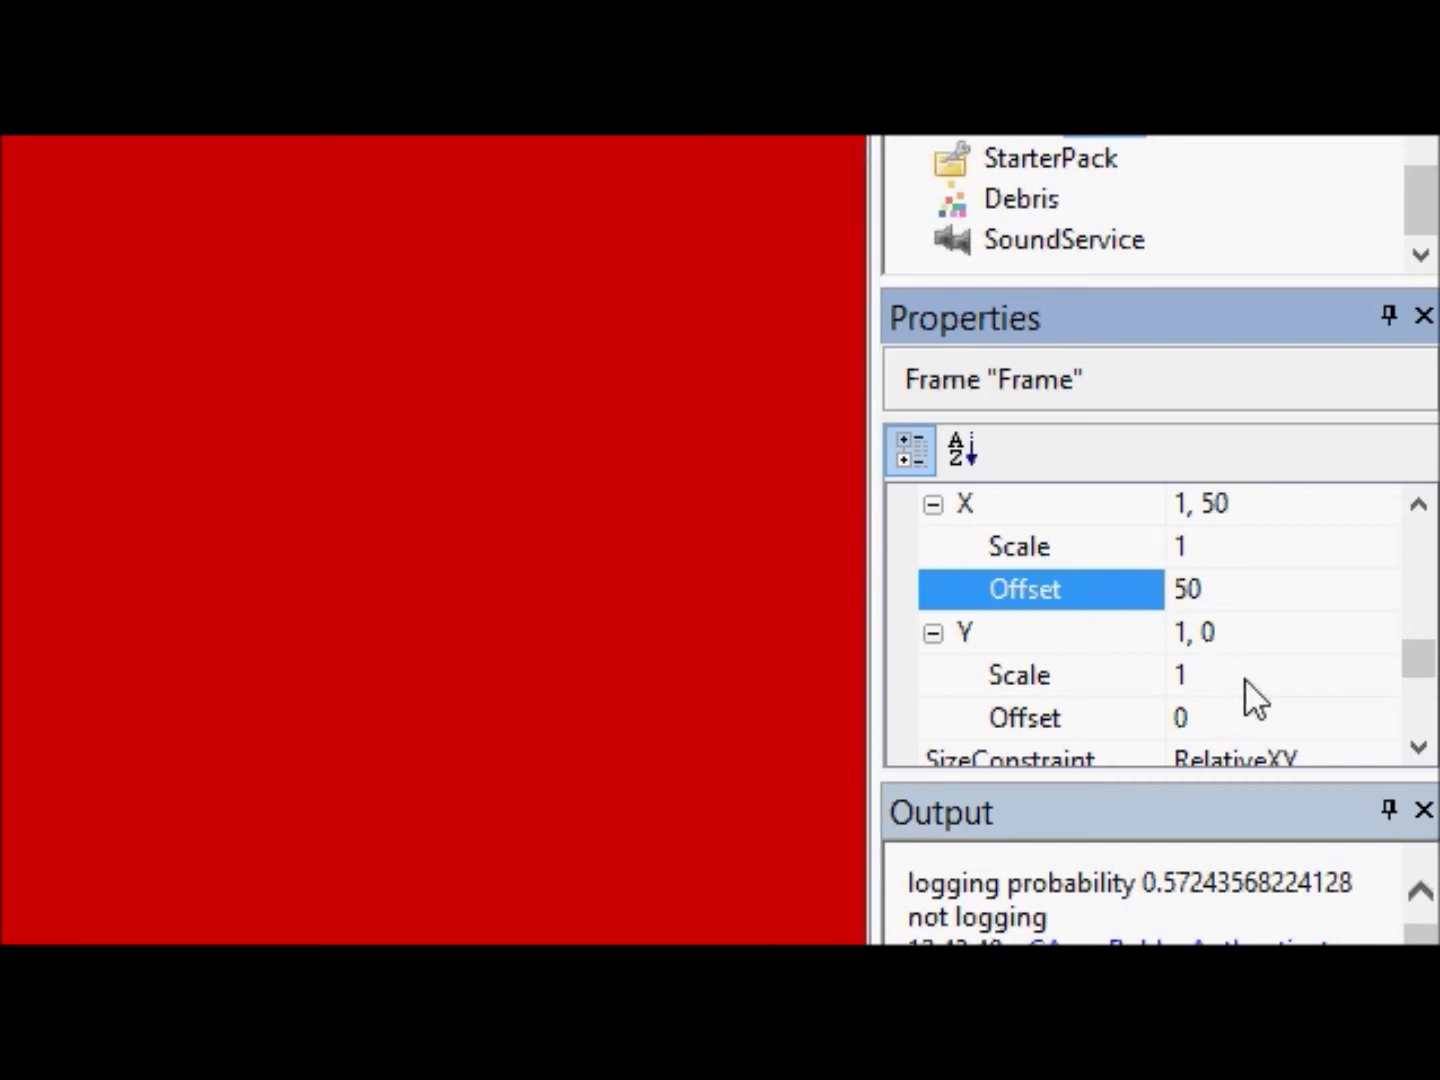
double_click(1190, 581)
type("0")
key("Return")
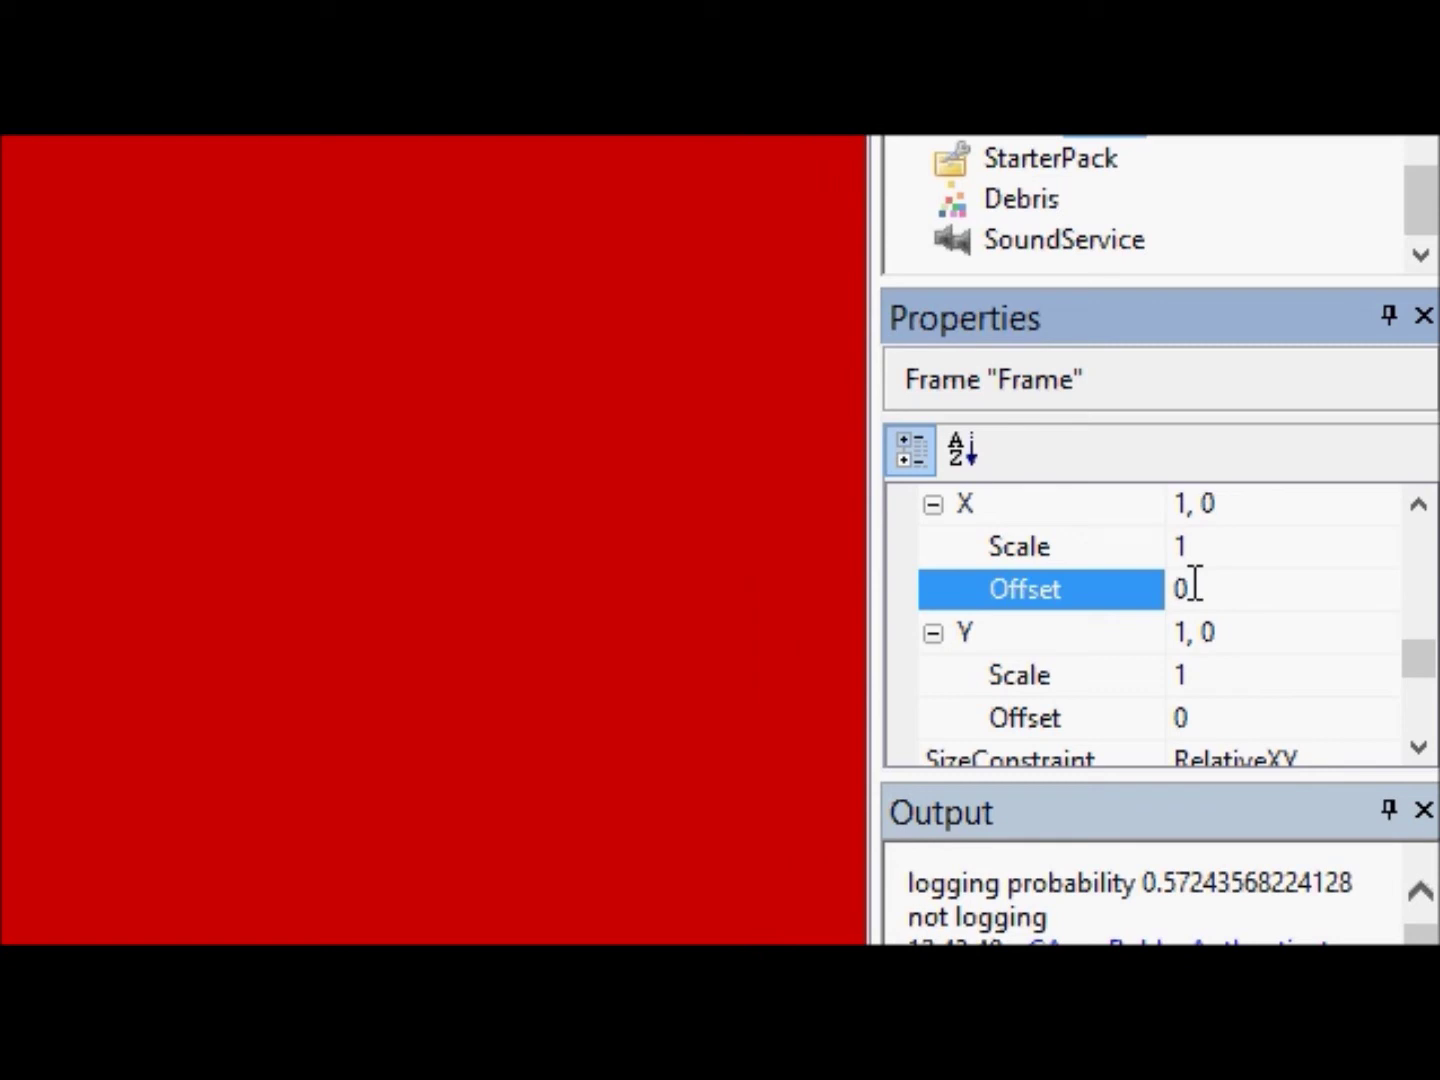